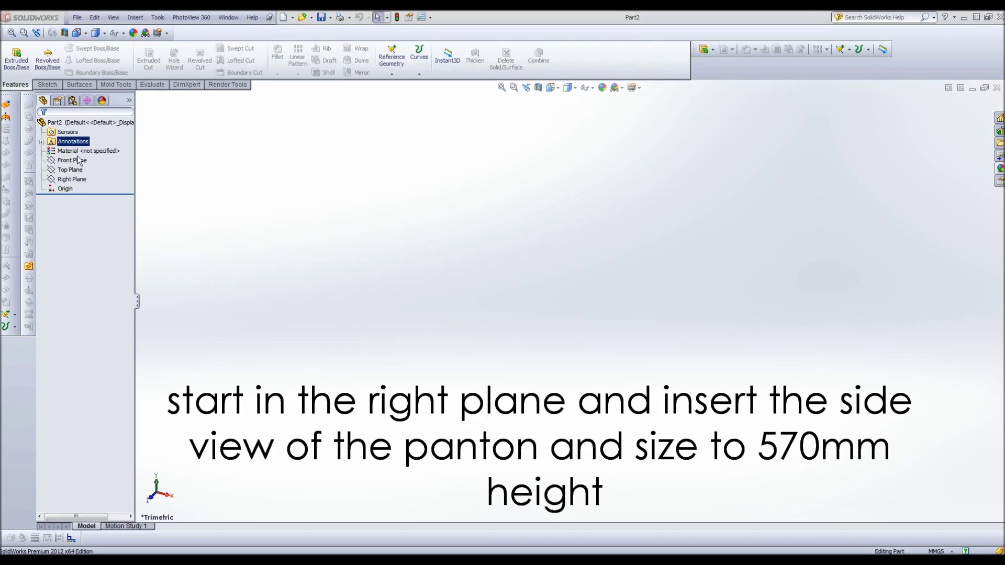
Step: Select a default plane in the FeatureManager tree of the new empty part
click(73, 160)
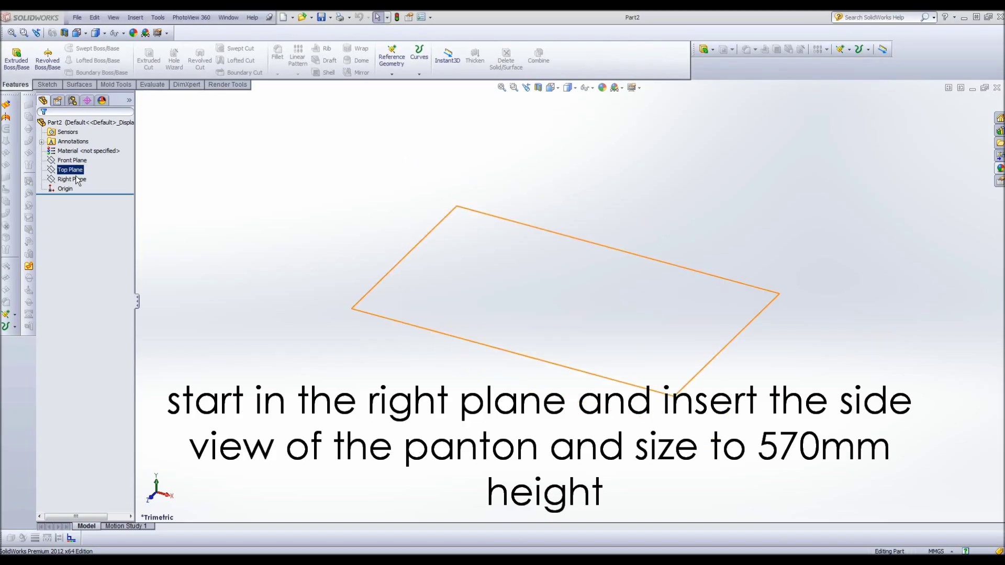
Step: Insert the chair side-view image as a sketch picture on the Right Plane, 570 mm tall
click(71, 179)
click(46, 85)
click(7, 62)
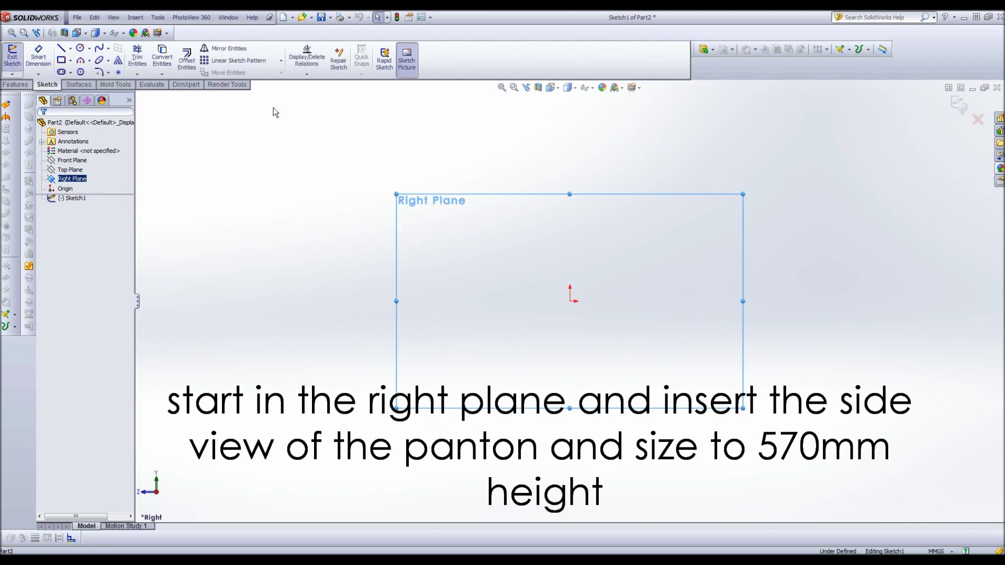
click(450, 222)
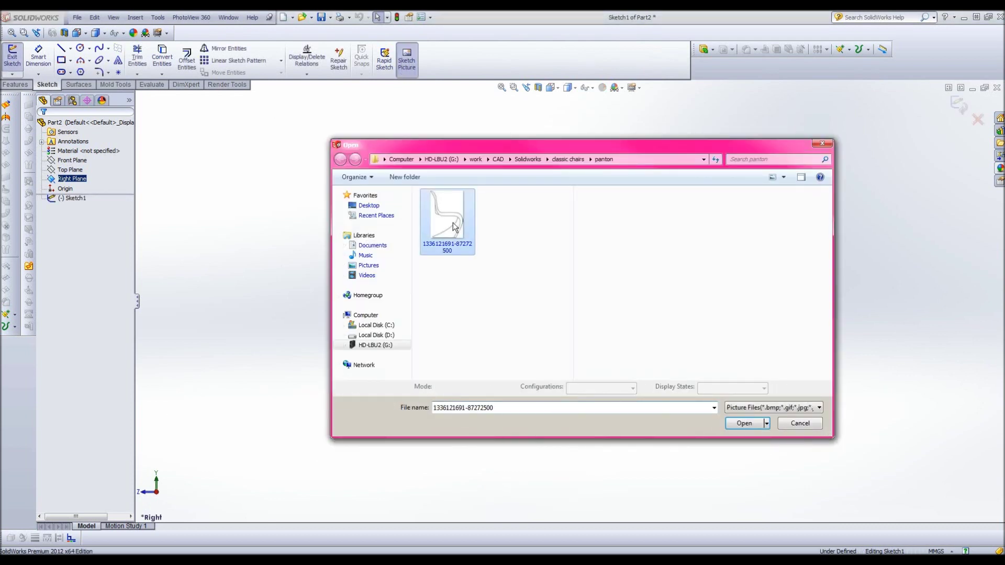
click(745, 423)
text(570)
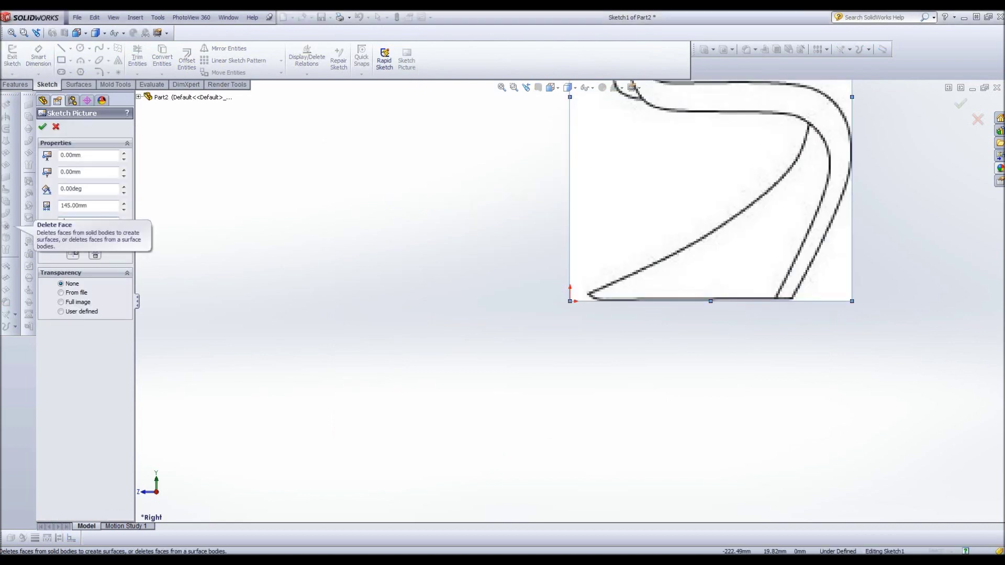
click(43, 128)
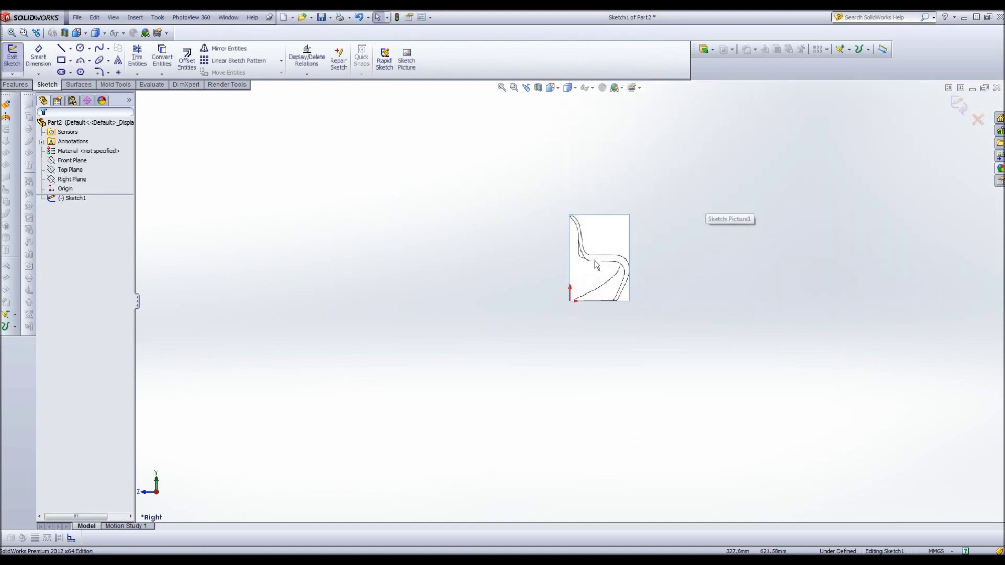
click(12, 55)
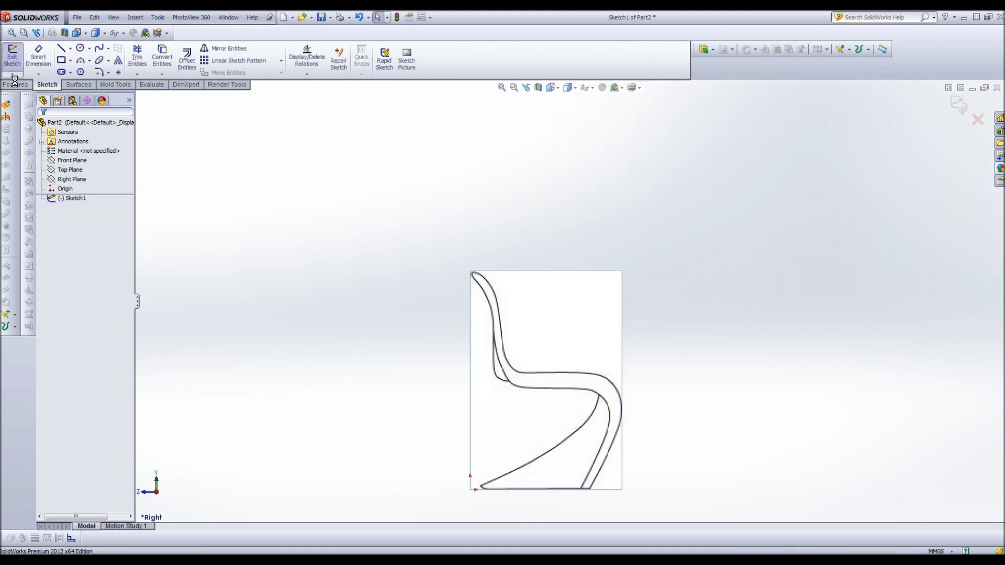
Step: Reopen Sketch1 for editing with the centerline tool active
click(74, 198)
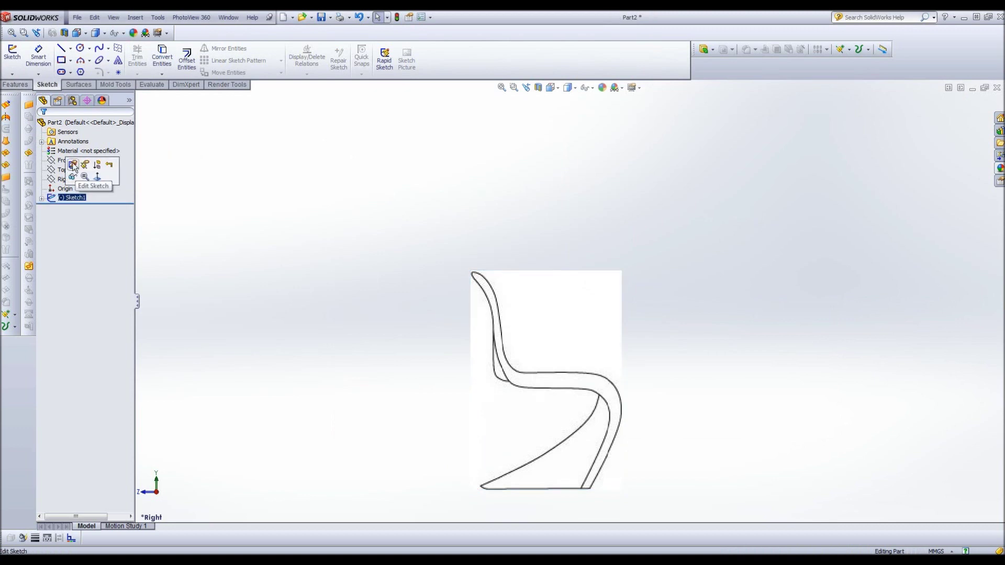
click(72, 162)
click(70, 48)
click(74, 69)
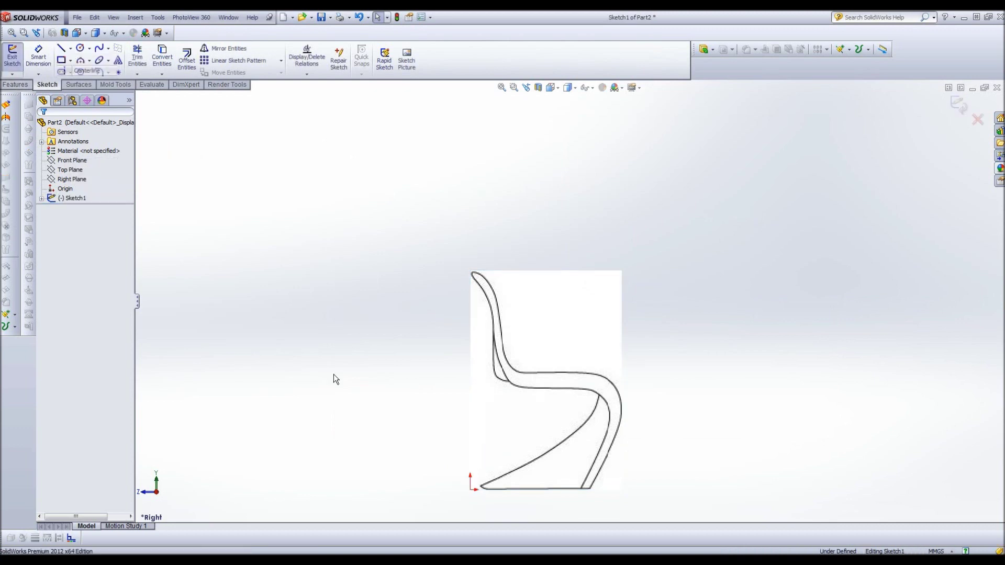
Step: Draw a vertical centerline up from the origin and dimension it to 570 mm
click(470, 489)
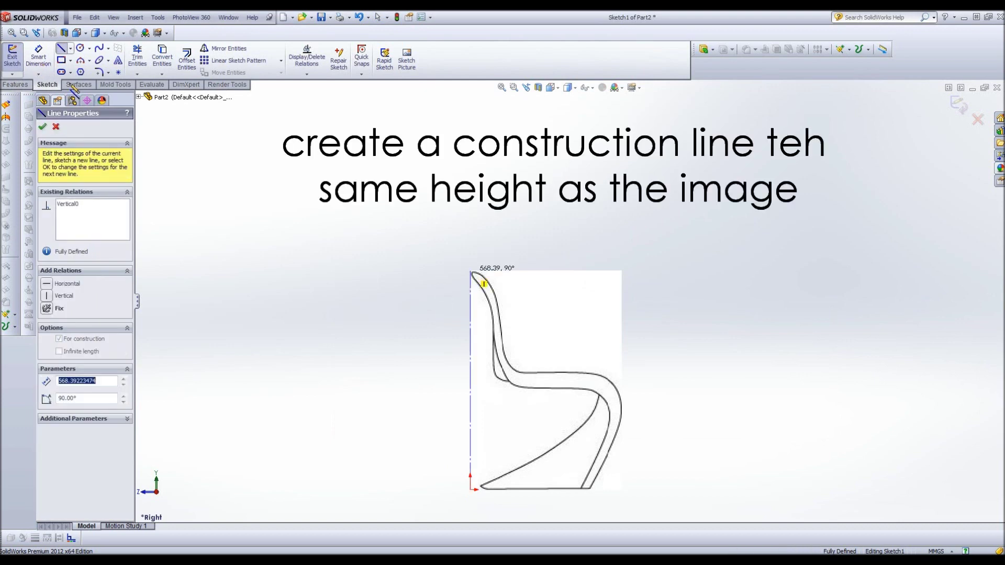
key(Escape)
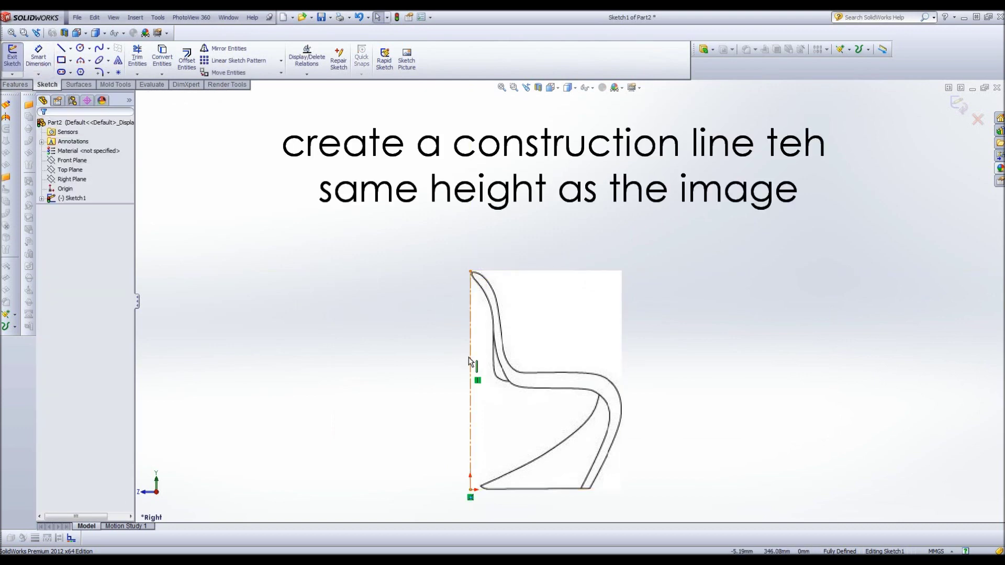
click(470, 357)
click(42, 52)
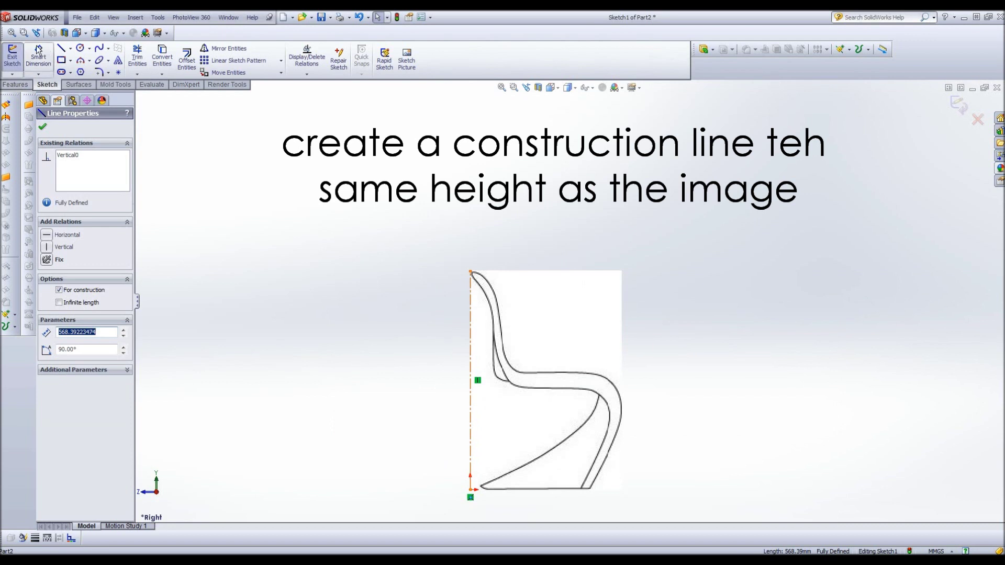
click(471, 327)
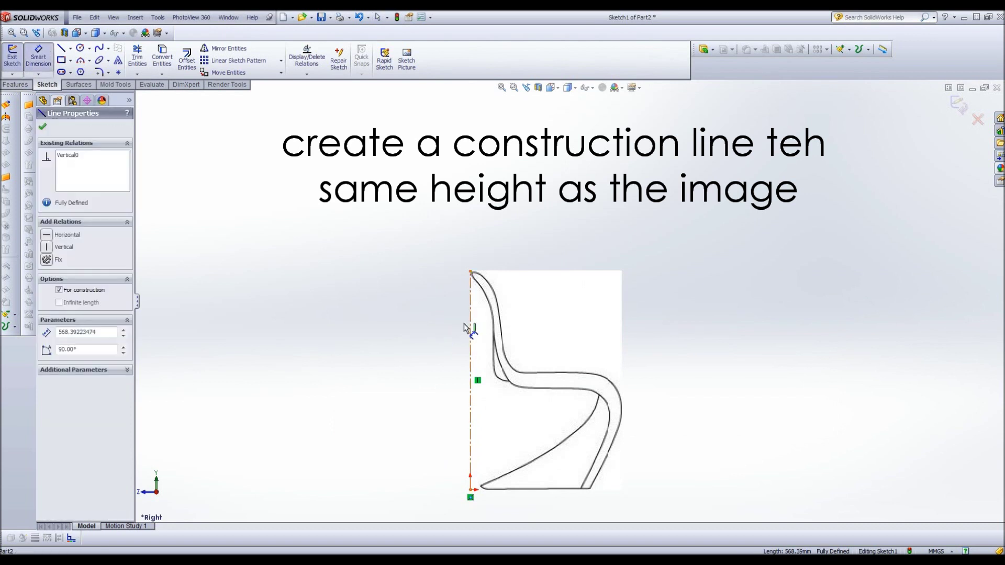
click(459, 329)
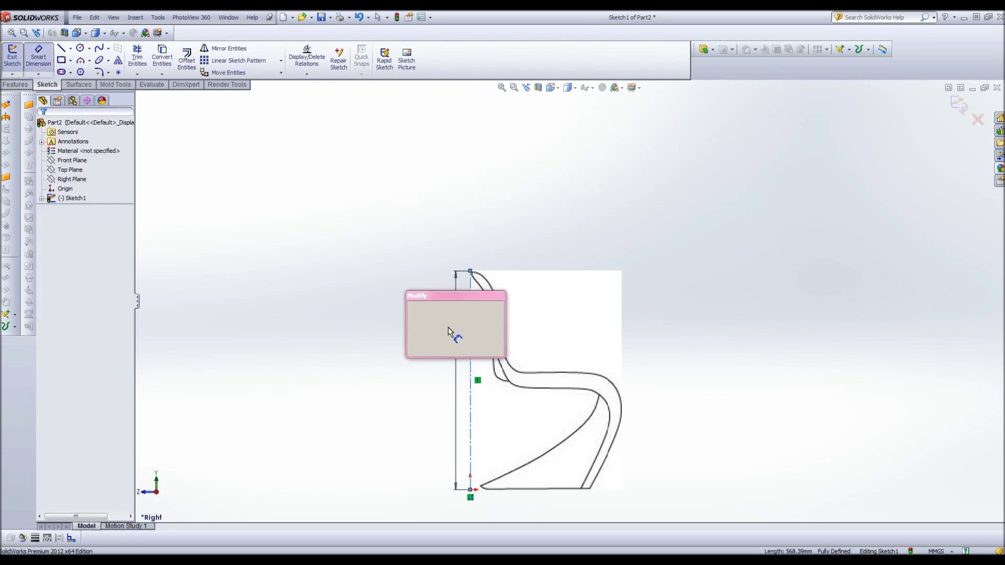
text(570)
key(Return)
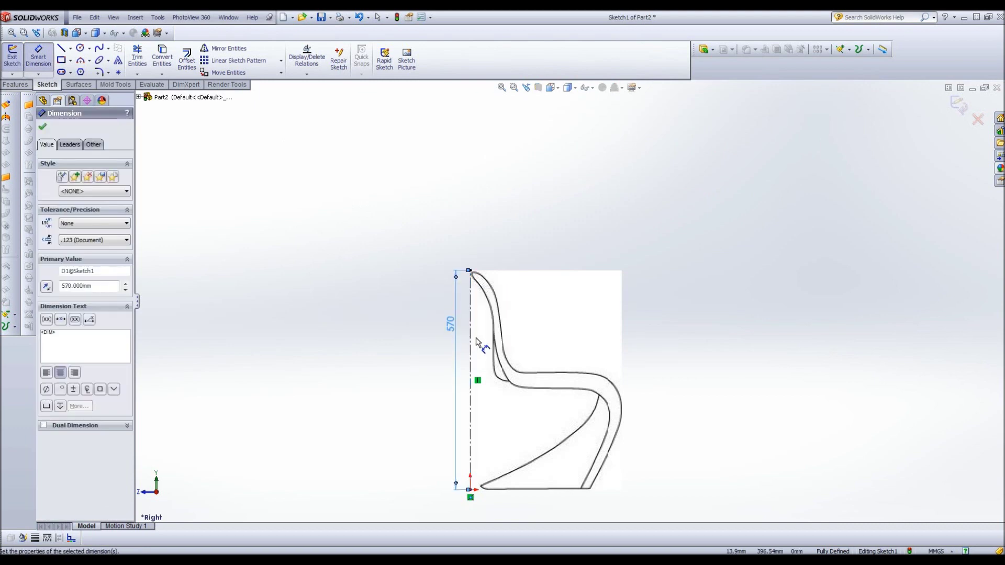
Step: Exit the sketch and start a new reference plane
click(12, 58)
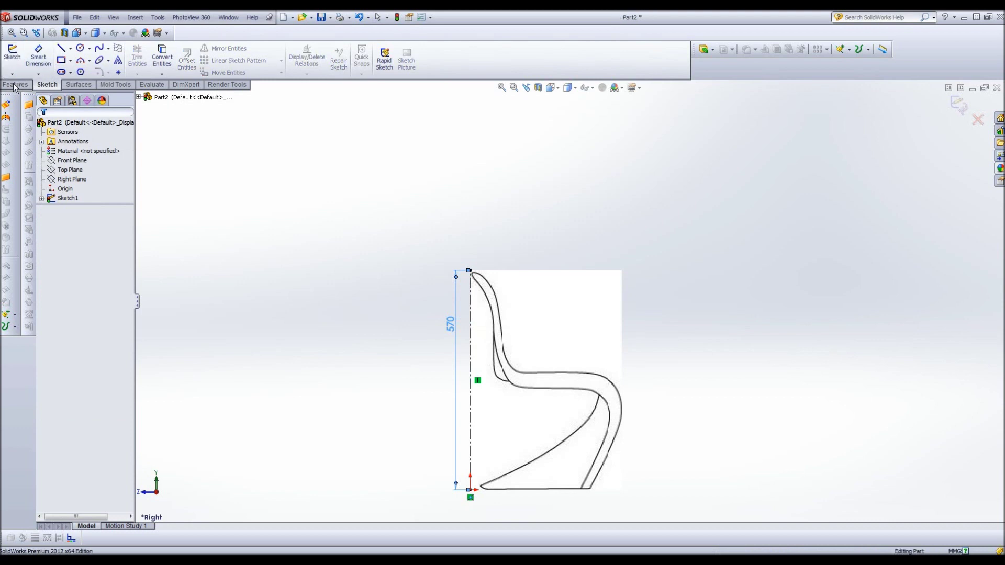
click(14, 86)
click(392, 74)
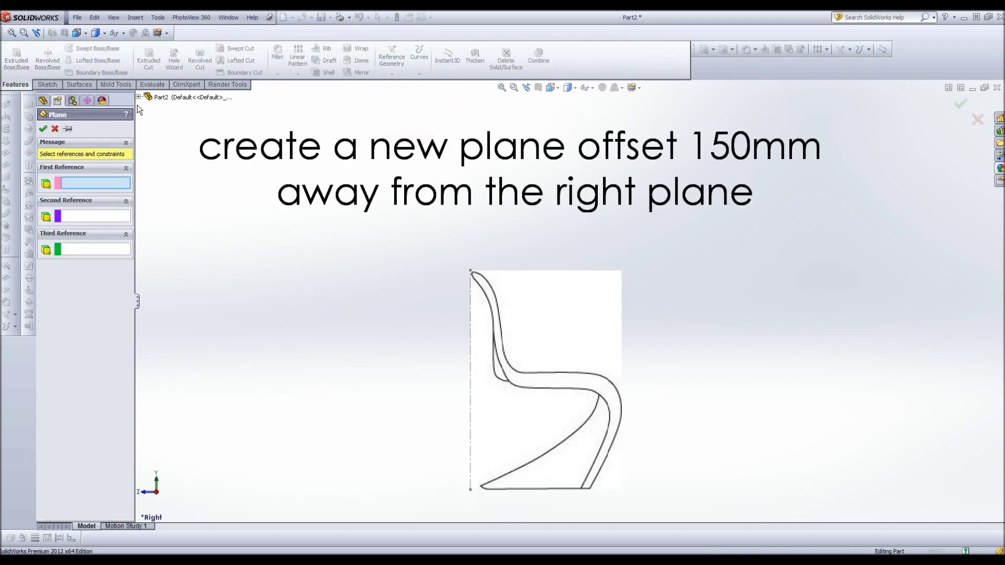
Step: Create Plane1 offset 150 mm from the Right Plane
click(139, 97)
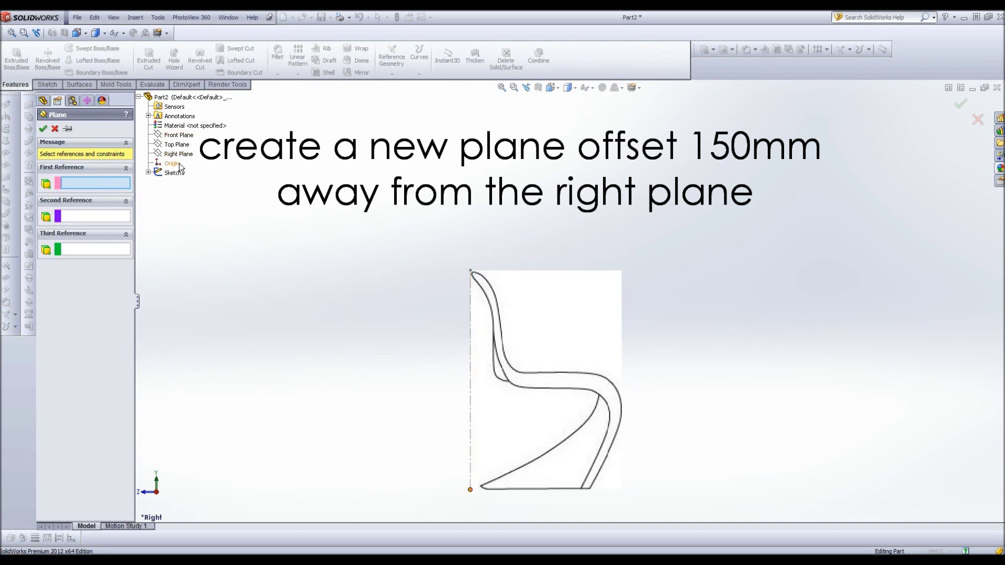
click(182, 153)
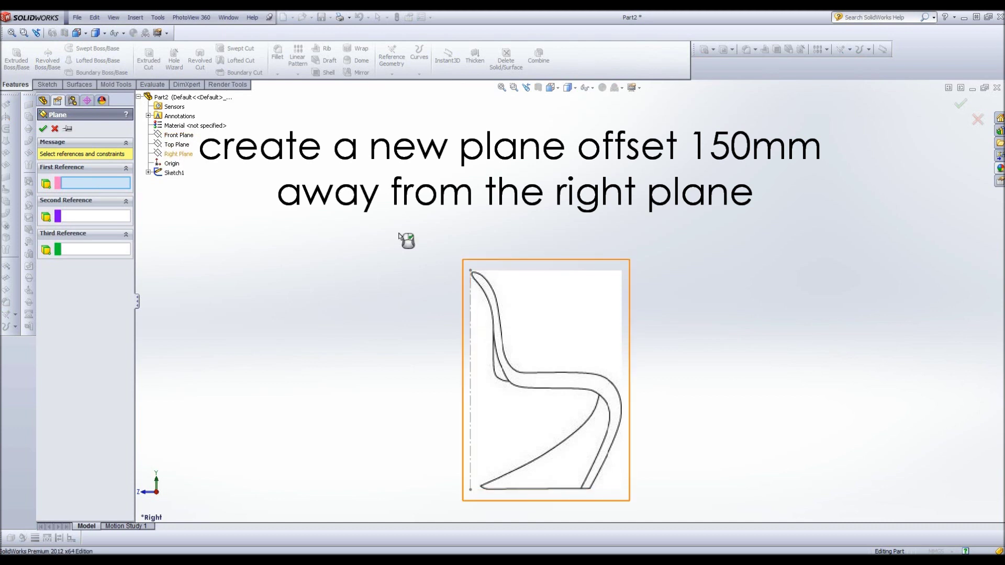
middle_drag(443, 259, 425, 270)
click(58, 258)
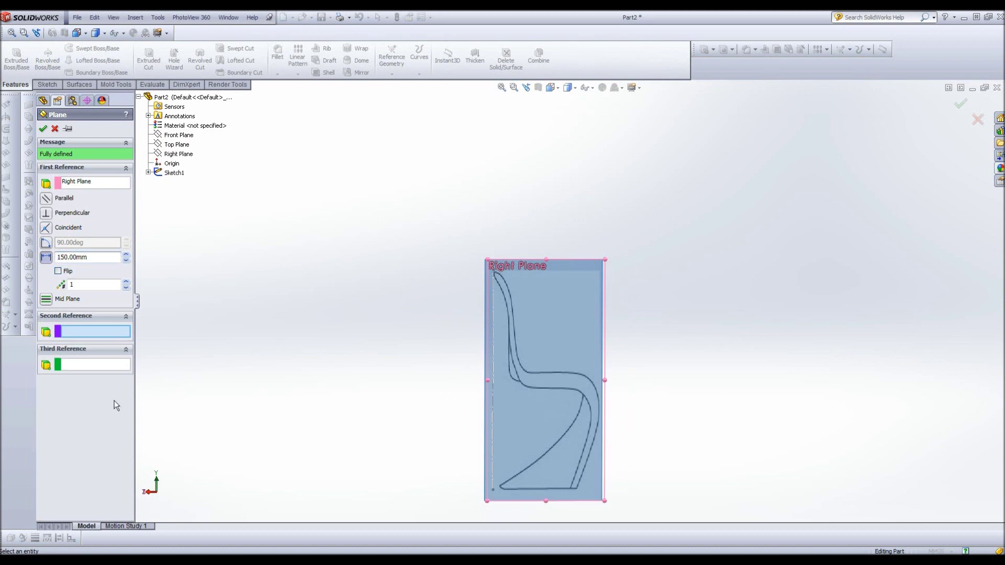
mouse_move(442, 337)
middle_down()
mouse_move(359, 341)
mouse_move(385, 344)
middle_up()
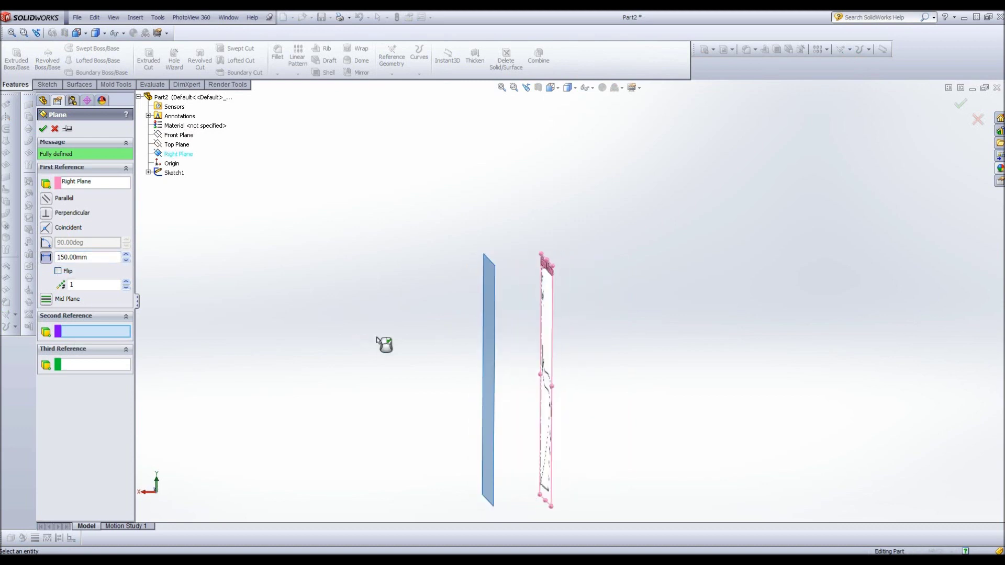
click(44, 129)
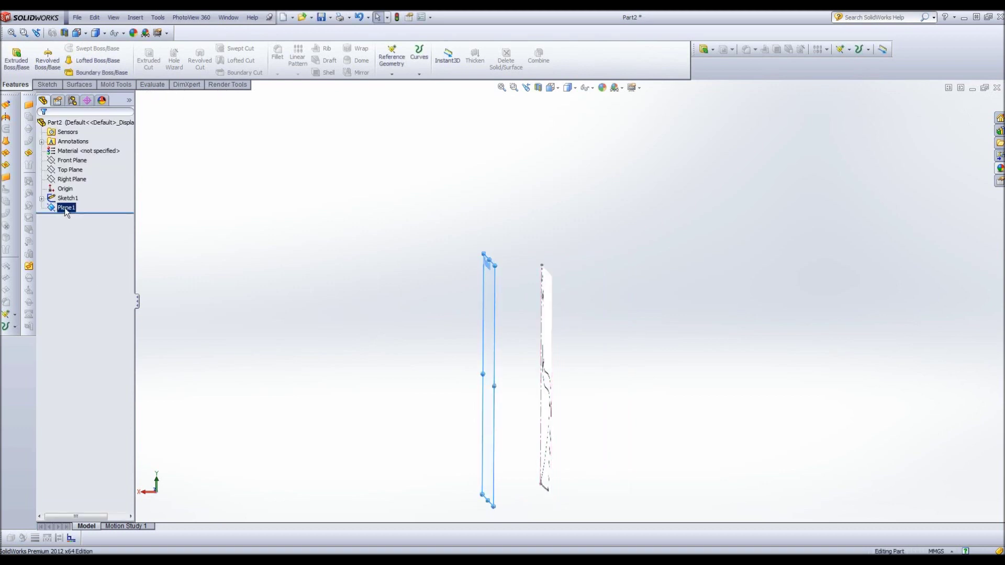
Step: View Plane1 face-on with Normal To
right_click(67, 208)
click(111, 192)
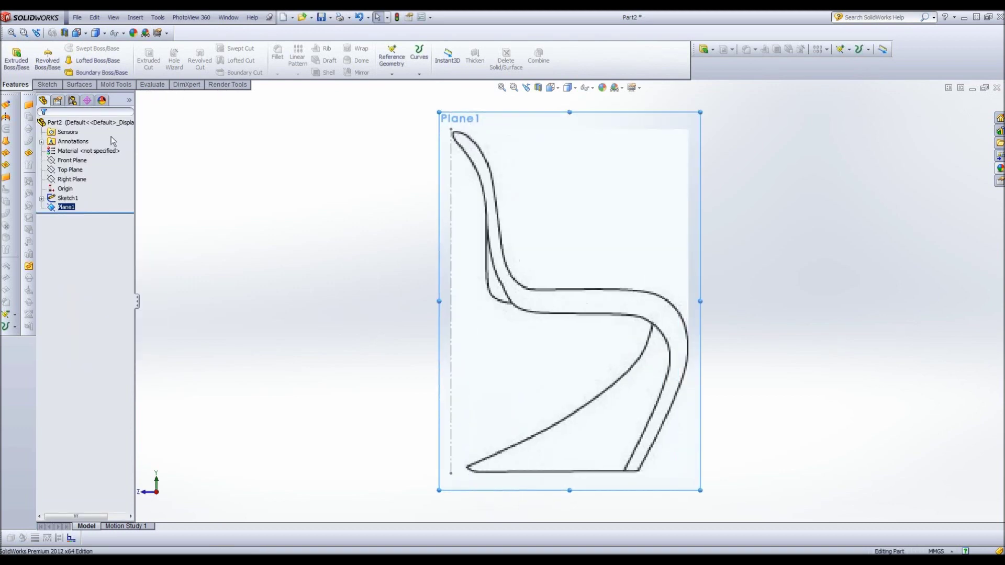
click(48, 85)
Step: Trace a spline on Plane1 from the front foot over the seat to the backrest top
click(103, 51)
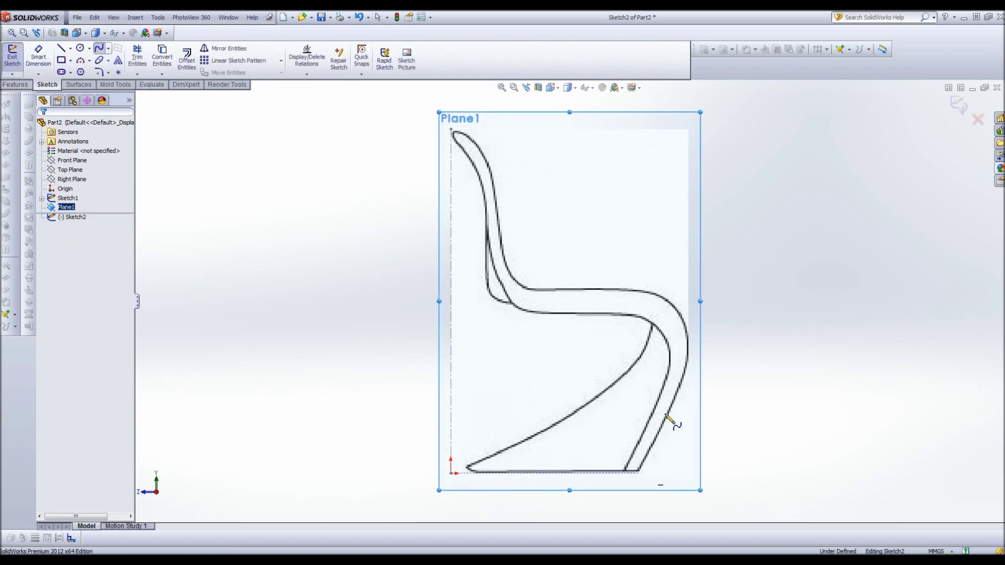
click(640, 473)
click(669, 413)
click(684, 370)
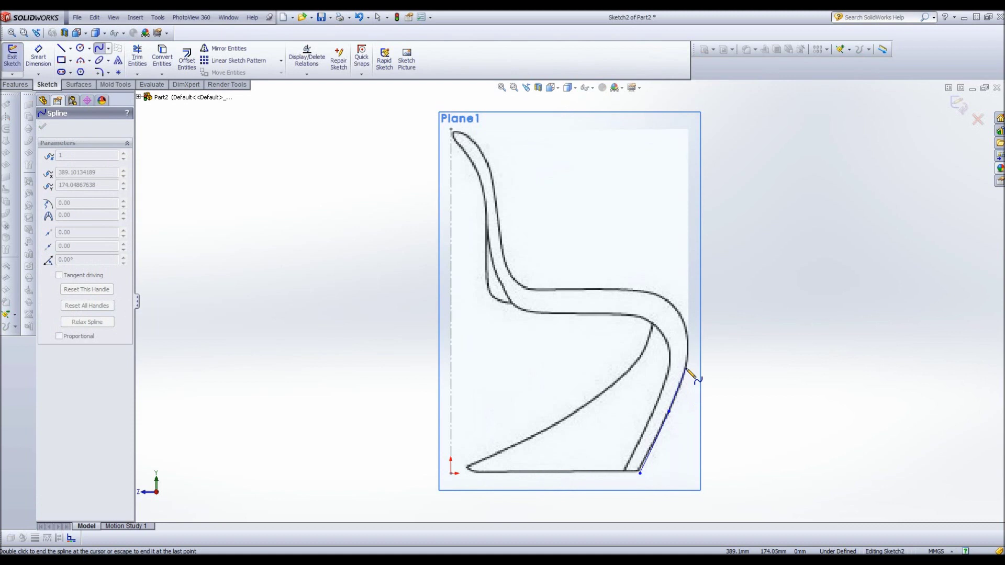
click(684, 315)
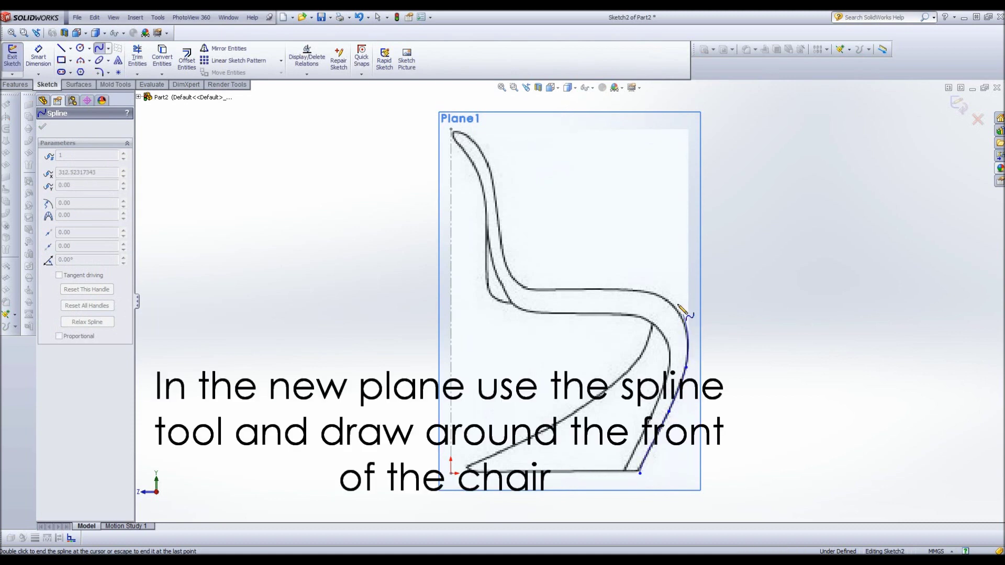
click(654, 290)
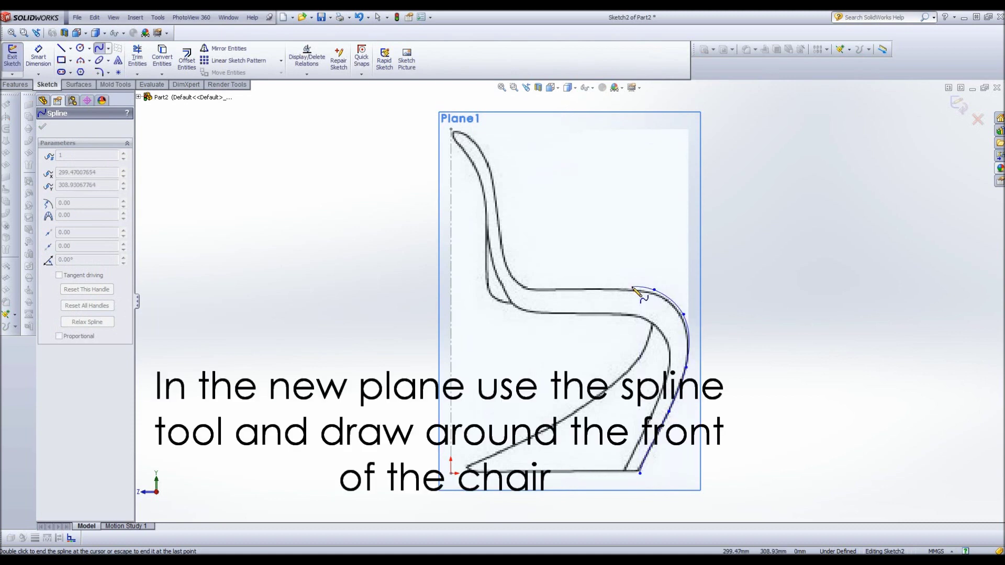
click(528, 286)
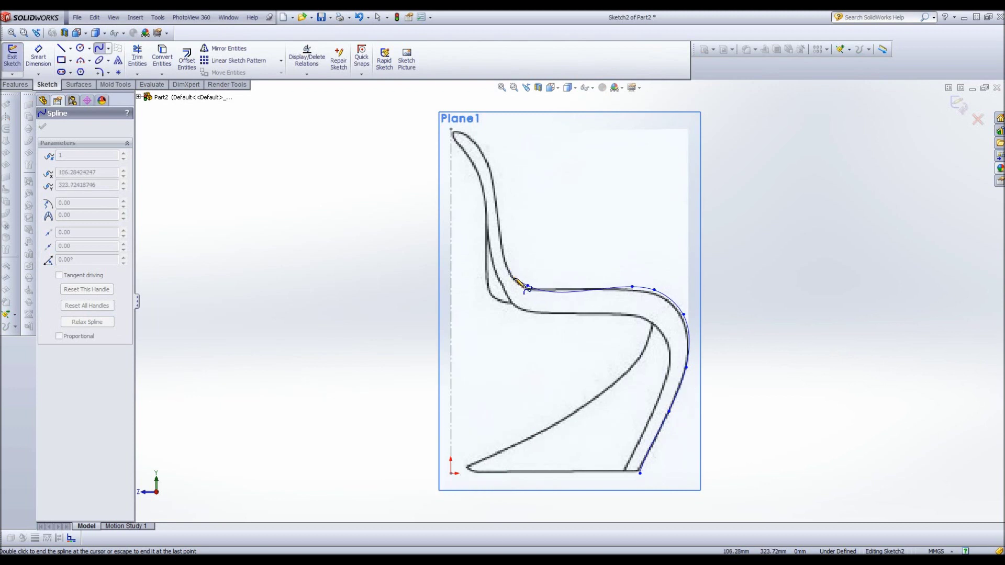
click(516, 279)
click(505, 255)
click(494, 183)
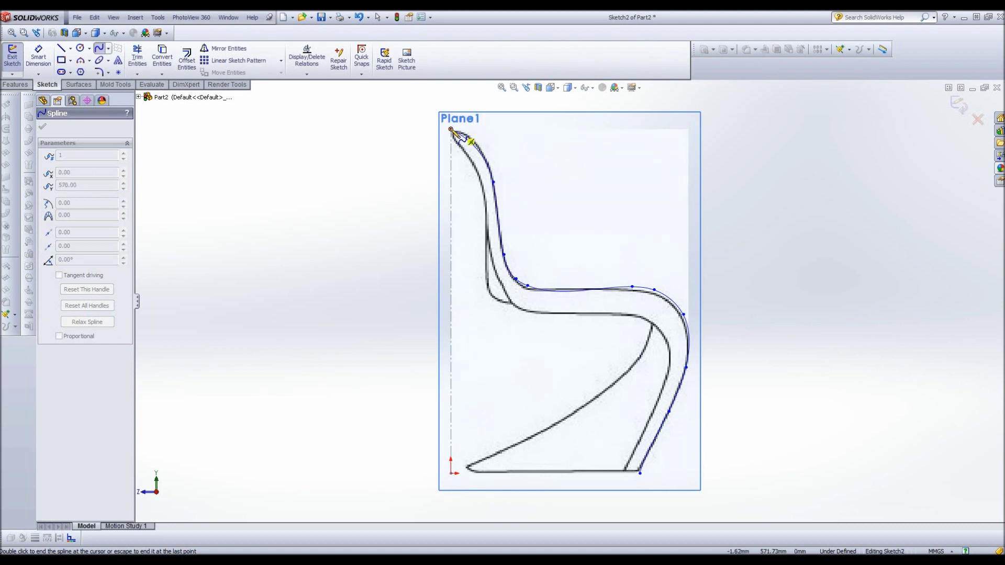
double_click(451, 130)
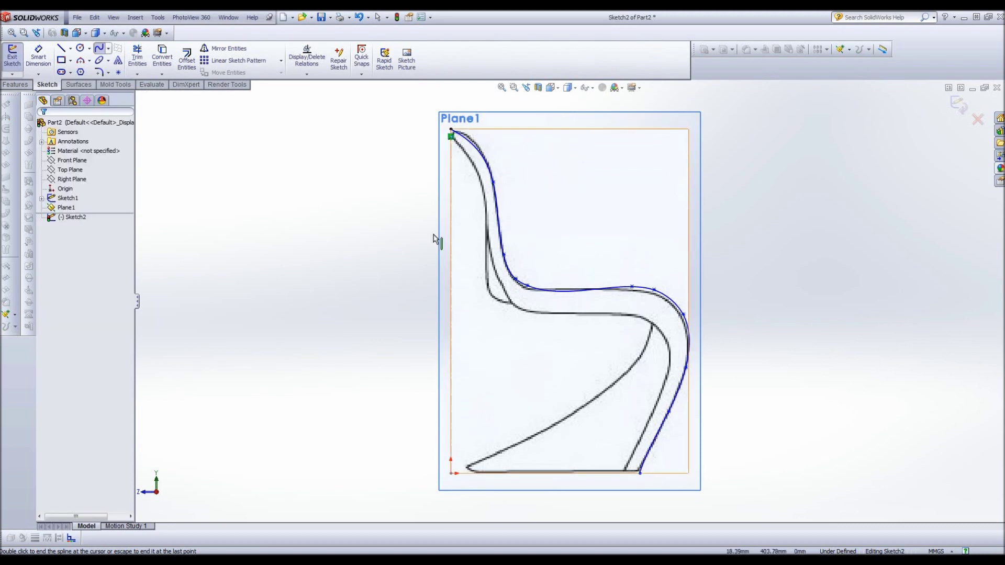
Step: Exit the spline sketch and view the Front Plane face-on
click(12, 60)
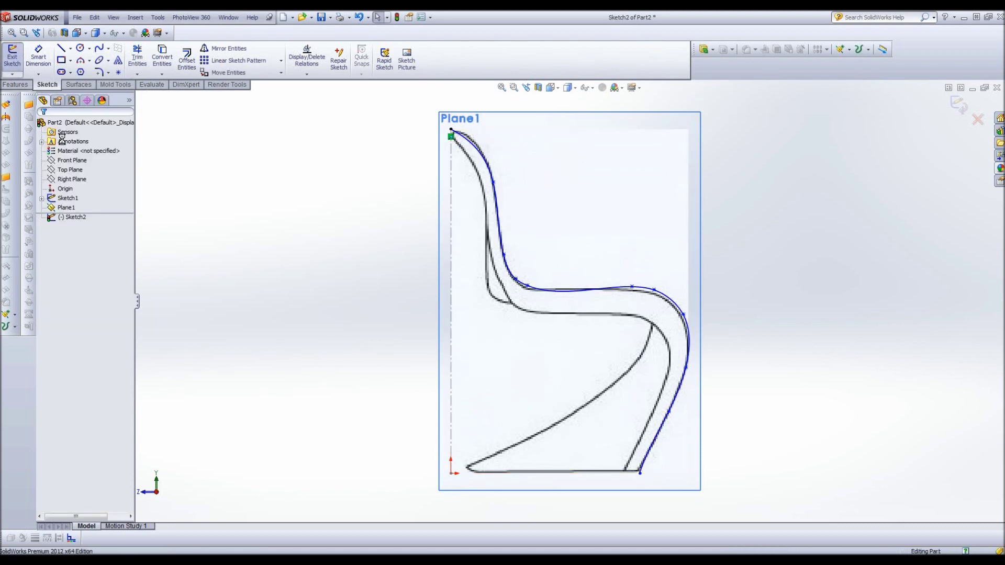
click(74, 160)
click(120, 151)
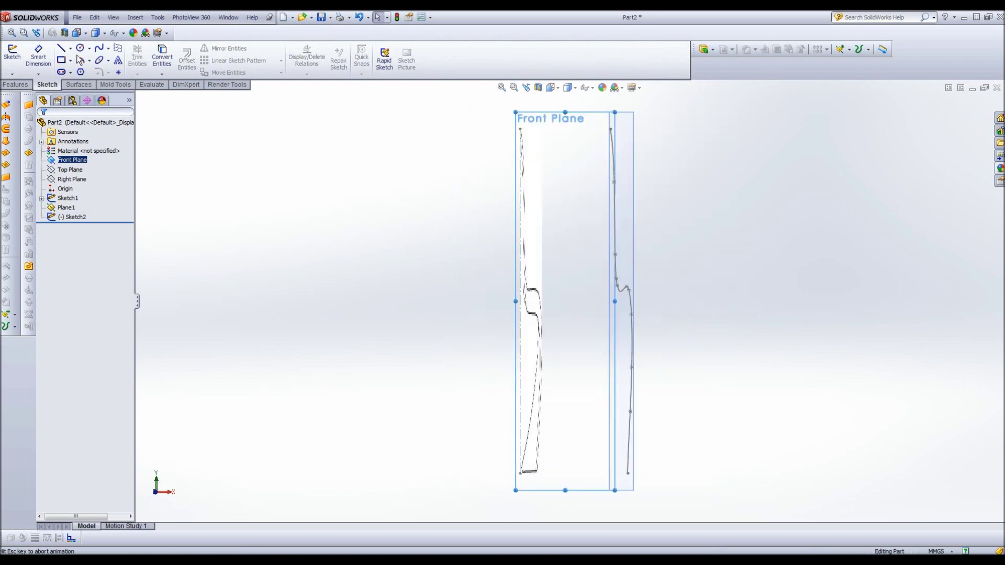
Step: Draw a horizontal base centerline and a three-point spline from its end to the centerline top
click(70, 48)
click(81, 74)
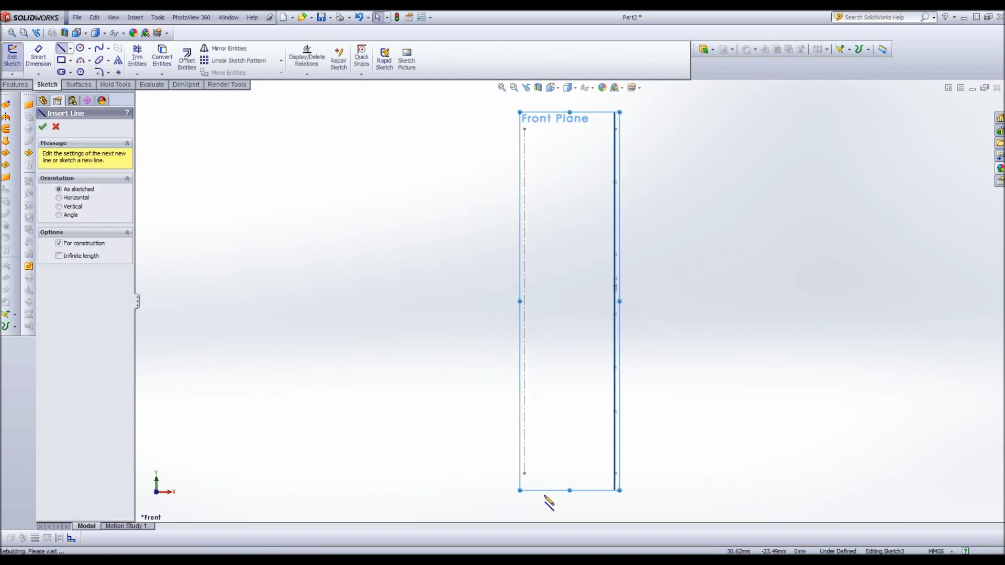
click(525, 474)
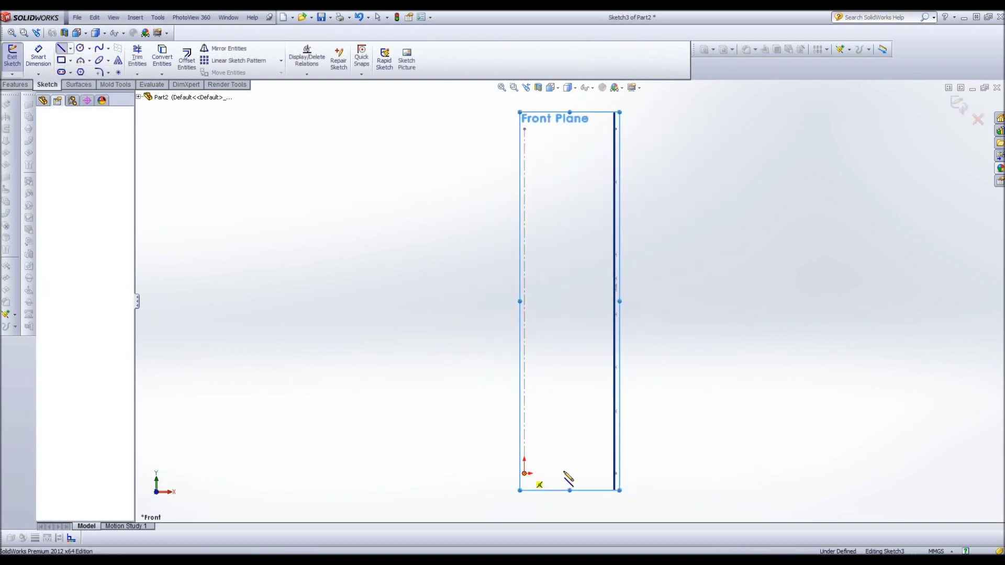
click(615, 473)
key(Escape)
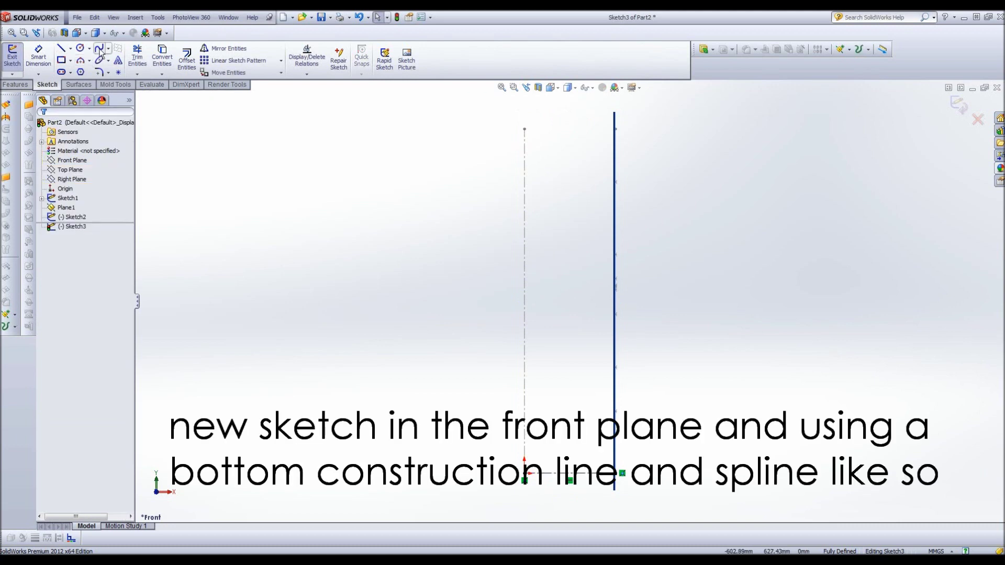
click(622, 473)
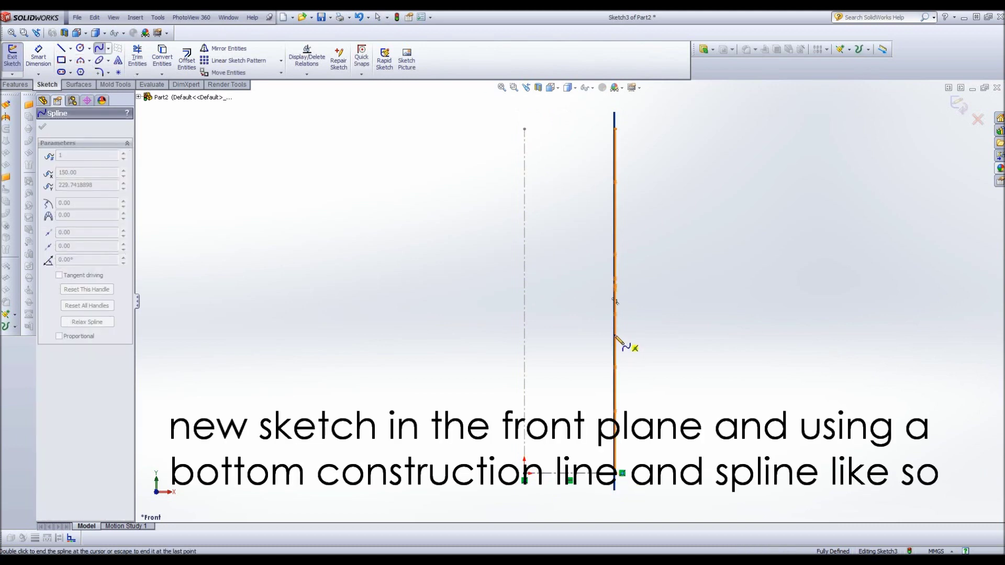
click(616, 335)
click(525, 129)
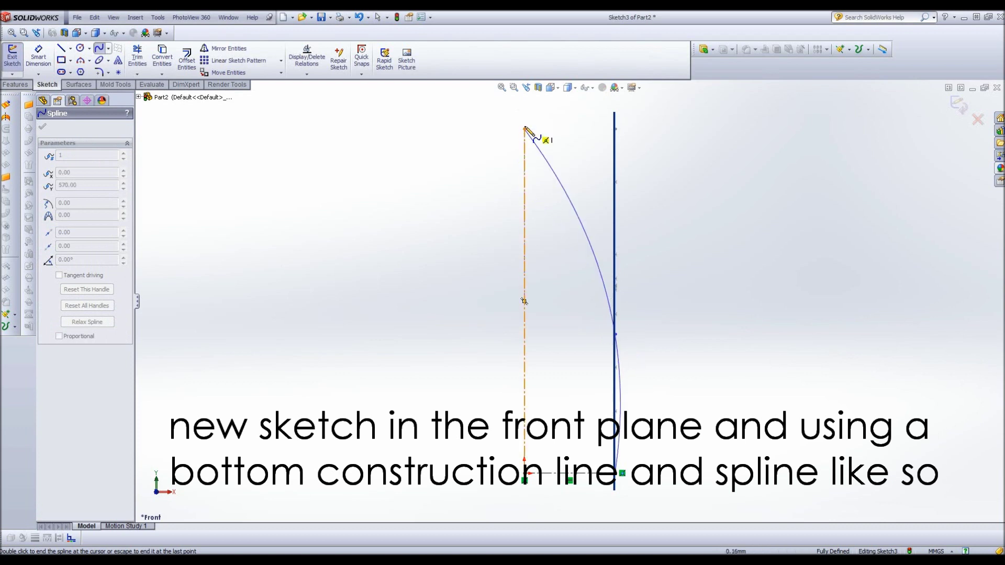
double_click(524, 129)
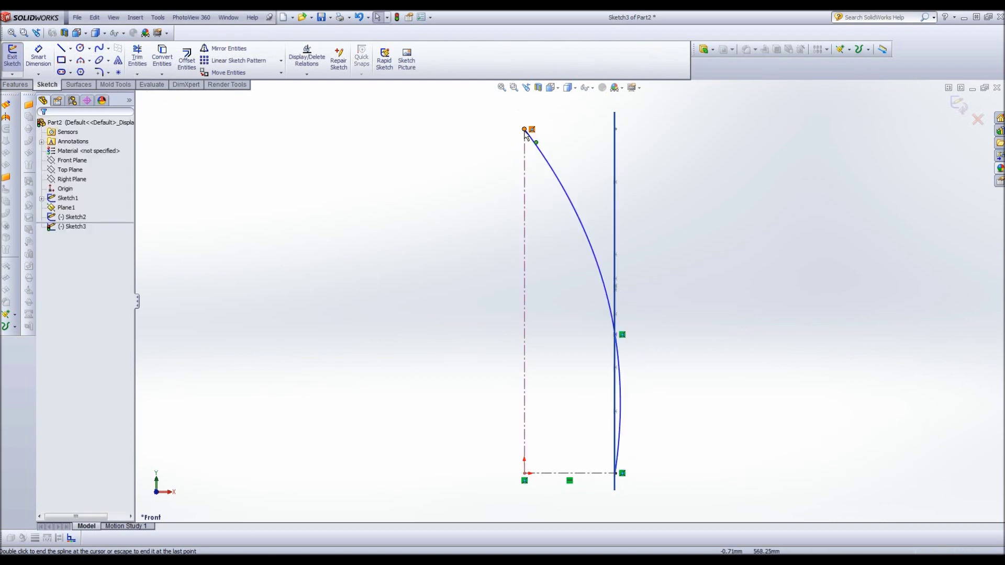
Step: Make the spline's top tangent horizontal and its bottom and middle tangents vertical
click(524, 129)
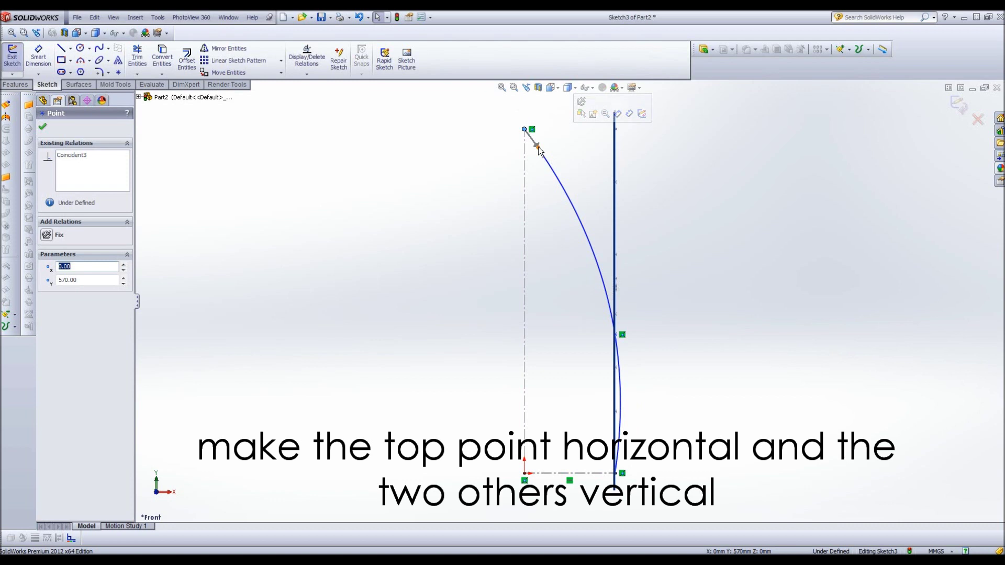
click(532, 131)
click(525, 129)
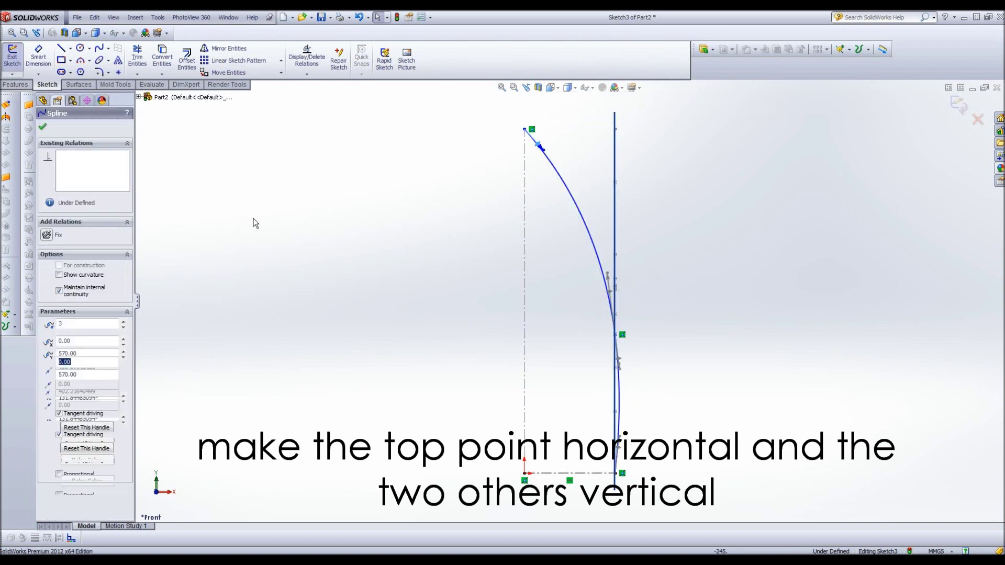
click(49, 235)
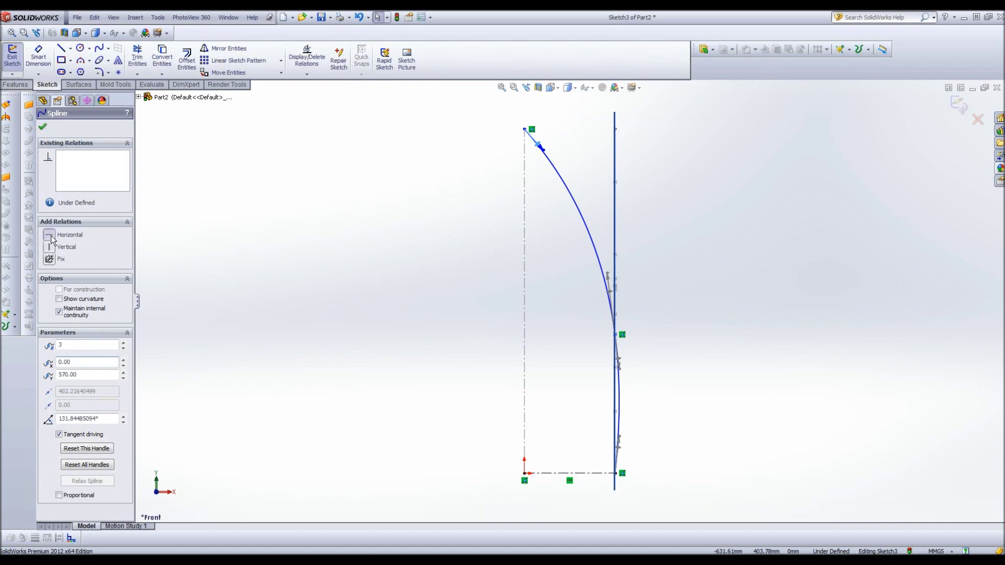
click(654, 384)
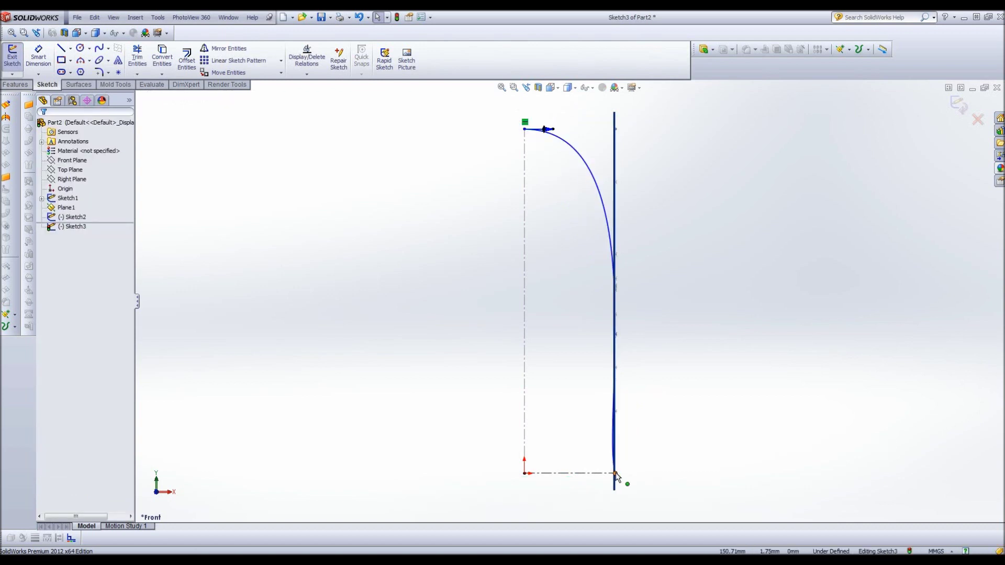
click(616, 473)
middle_drag(620, 459, 556, 469)
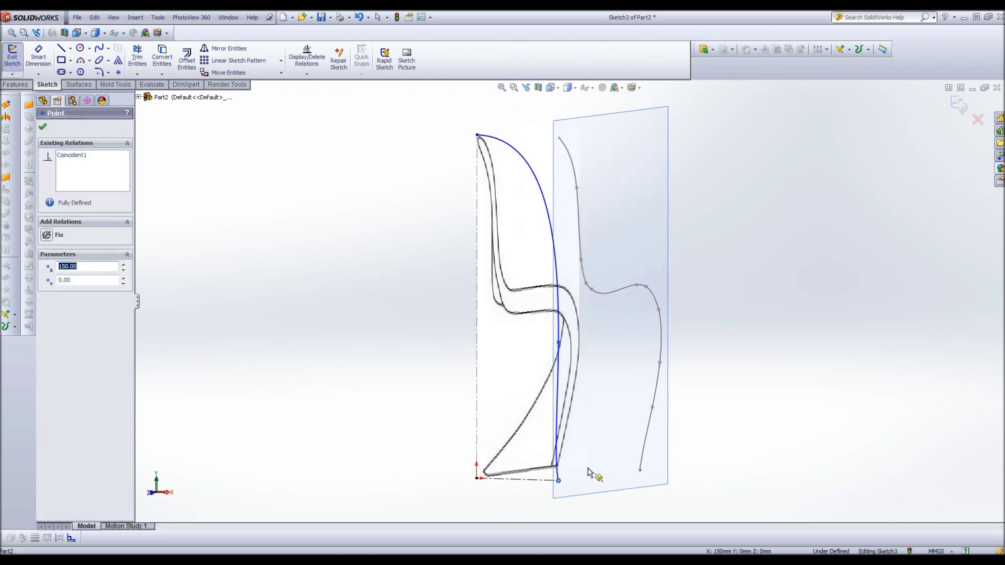
click(556, 467)
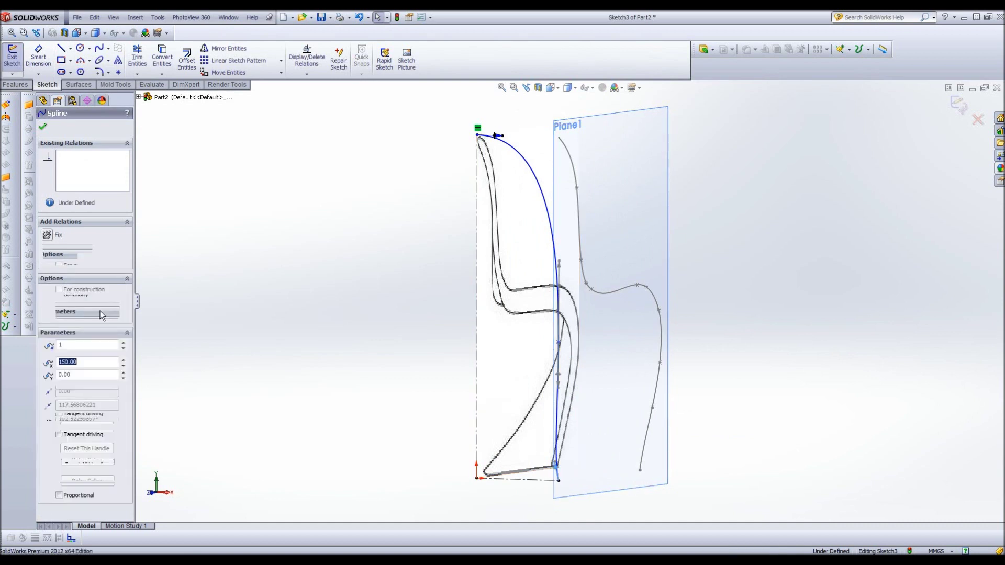
click(50, 247)
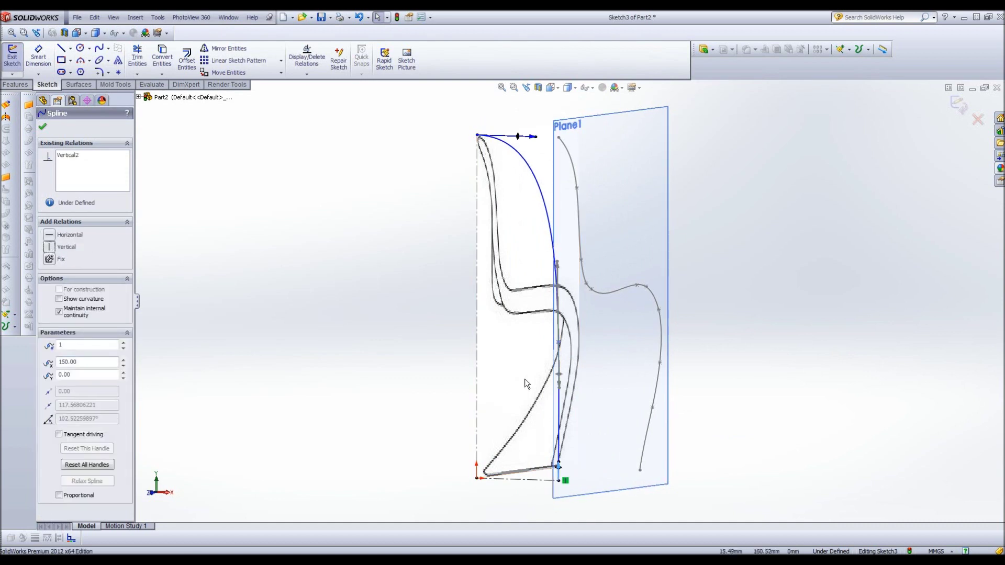
click(559, 375)
click(50, 247)
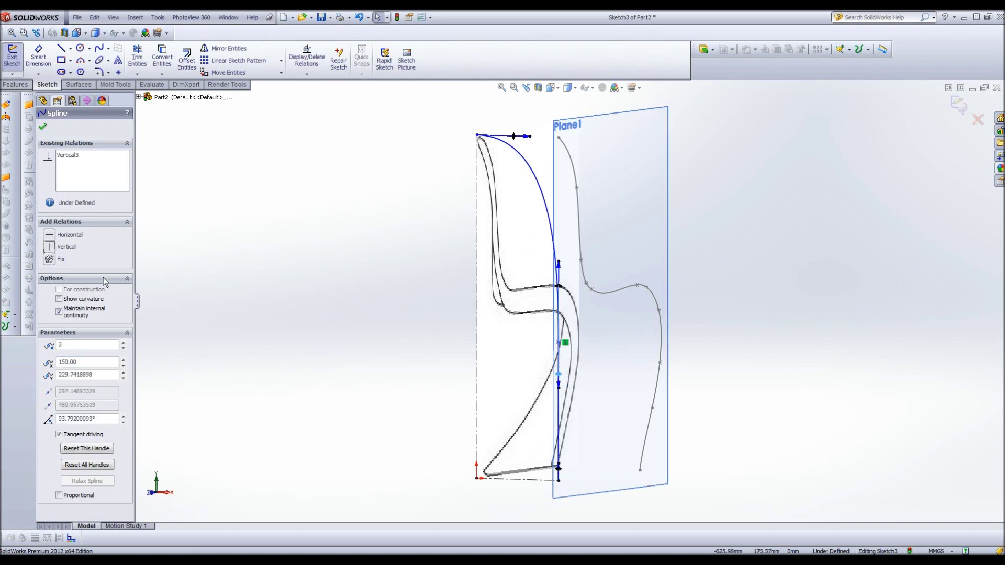
click(38, 57)
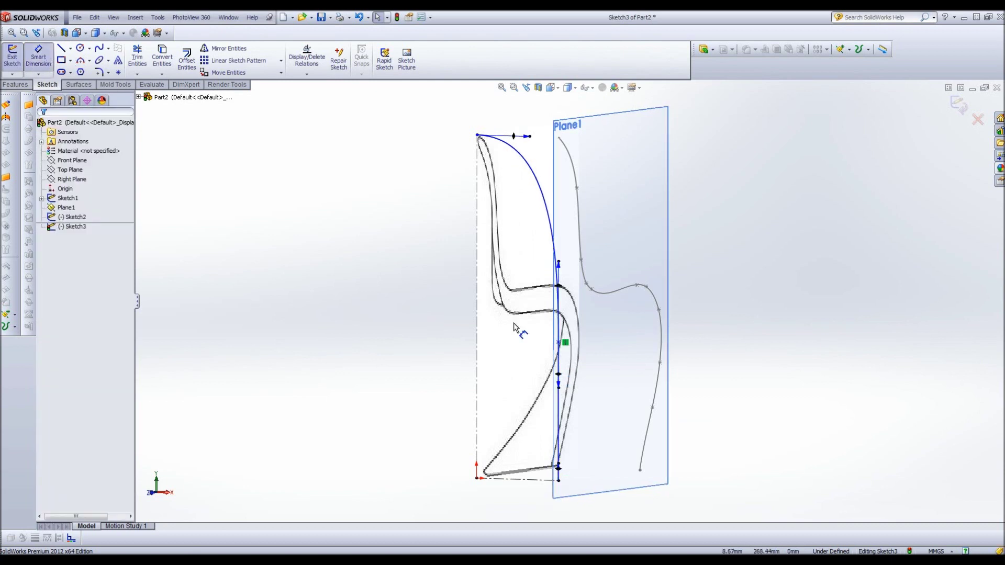
click(559, 343)
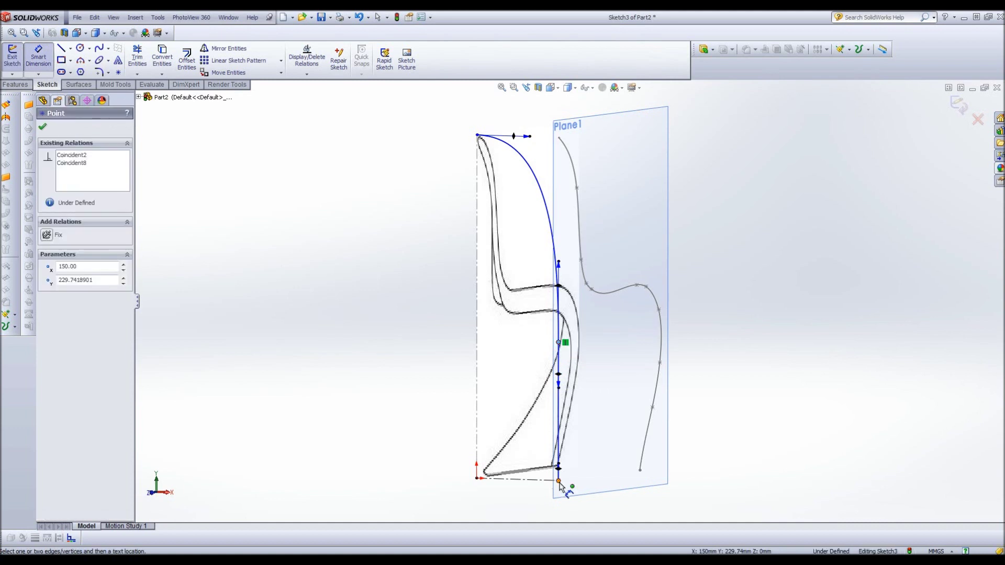
Step: Dimension the spline's middle point 280 above the base point
click(558, 480)
click(598, 403)
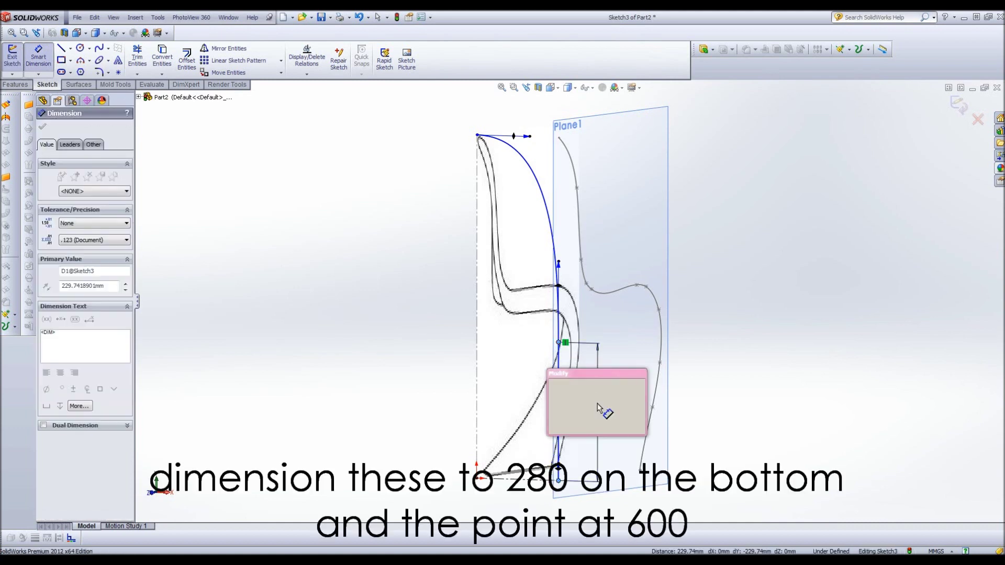
text(280)
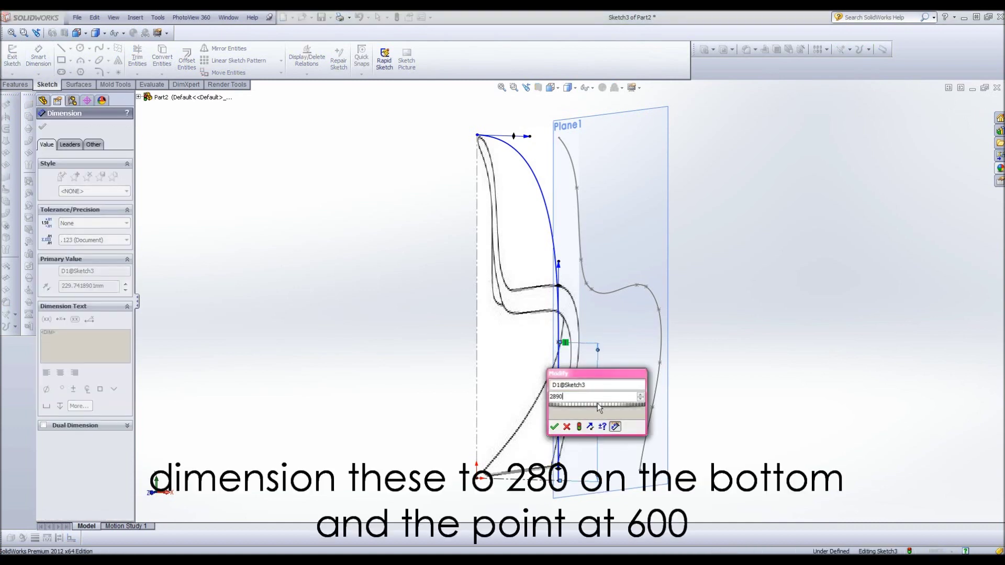
click(598, 399)
click(555, 426)
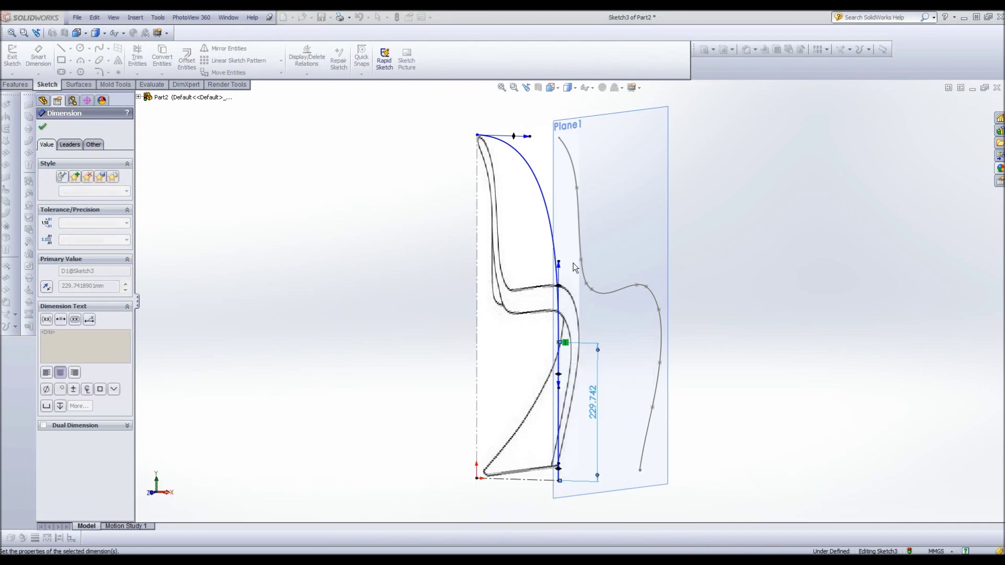
Step: Dimension the spline's tangent handle to 600 and exit the sketch
click(559, 274)
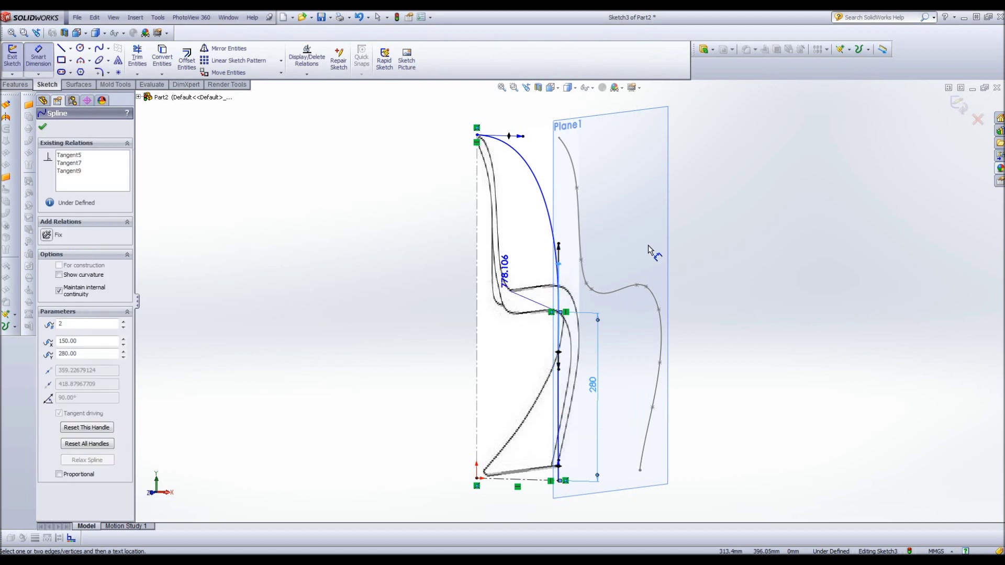
key(Escape)
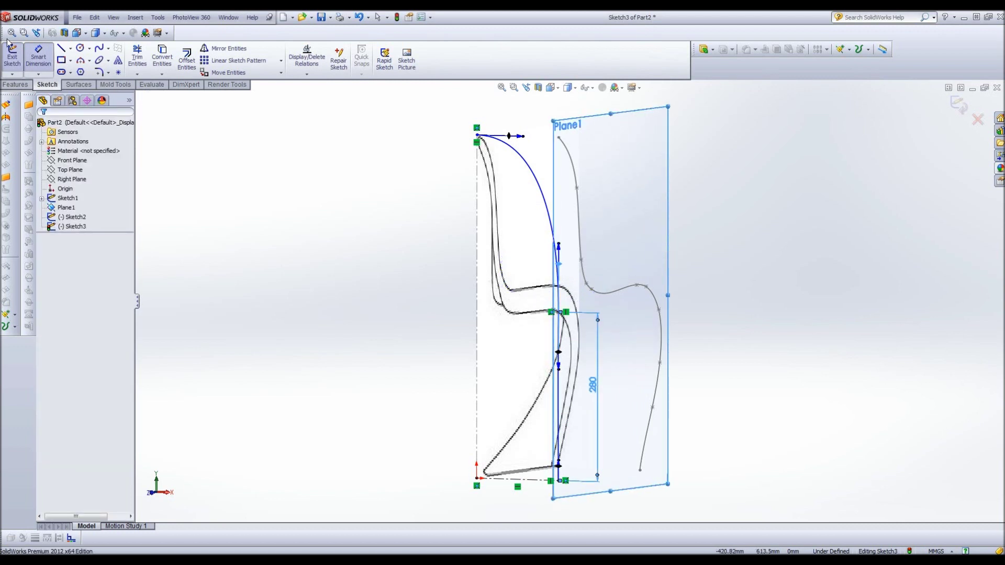
key(Escape)
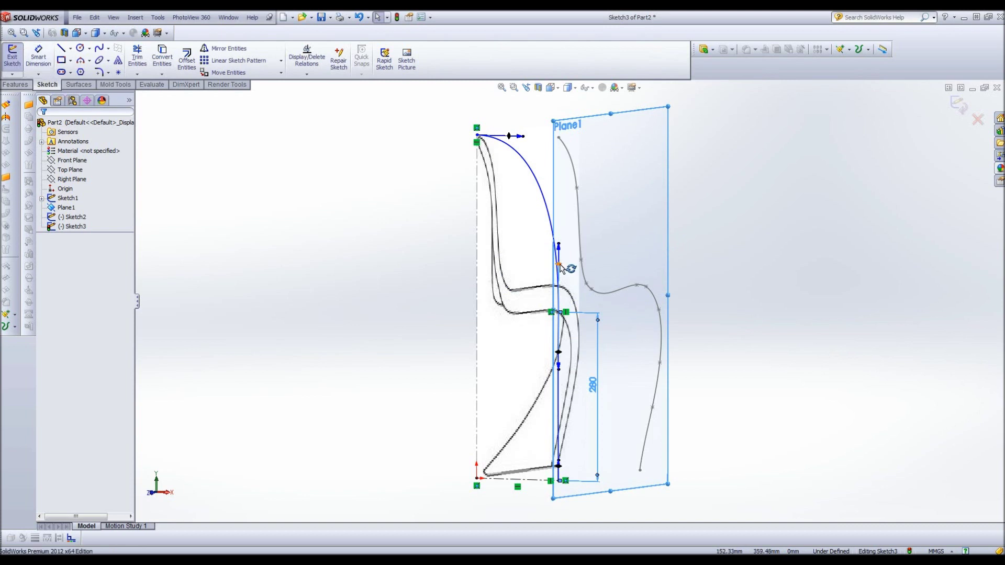
click(559, 265)
ctrl+click(635, 242)
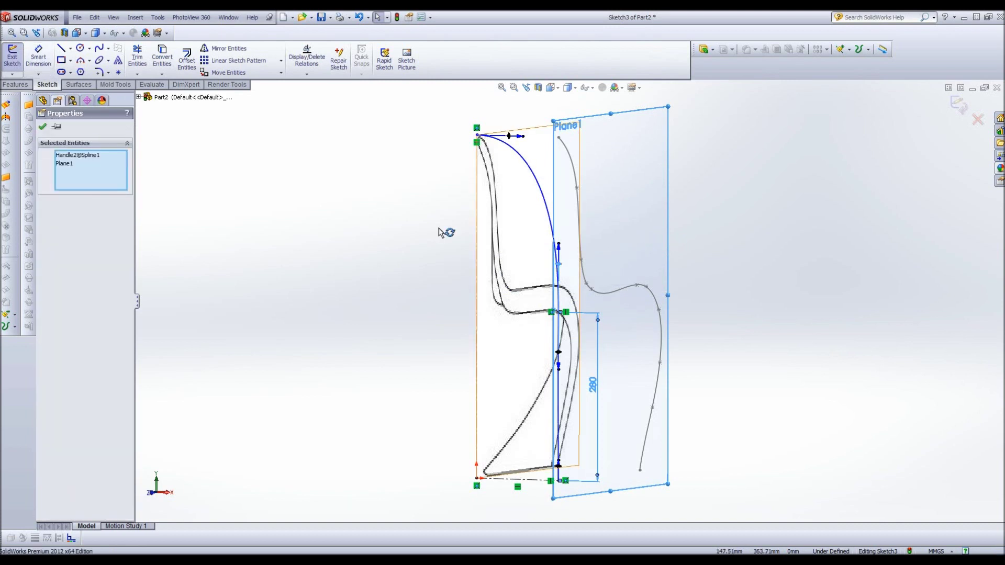
key(d)
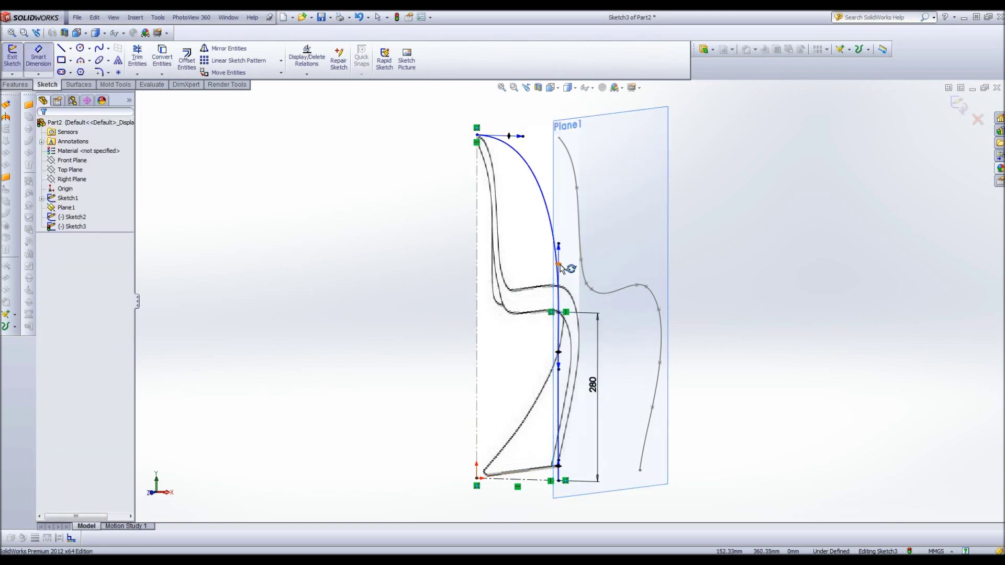
click(559, 265)
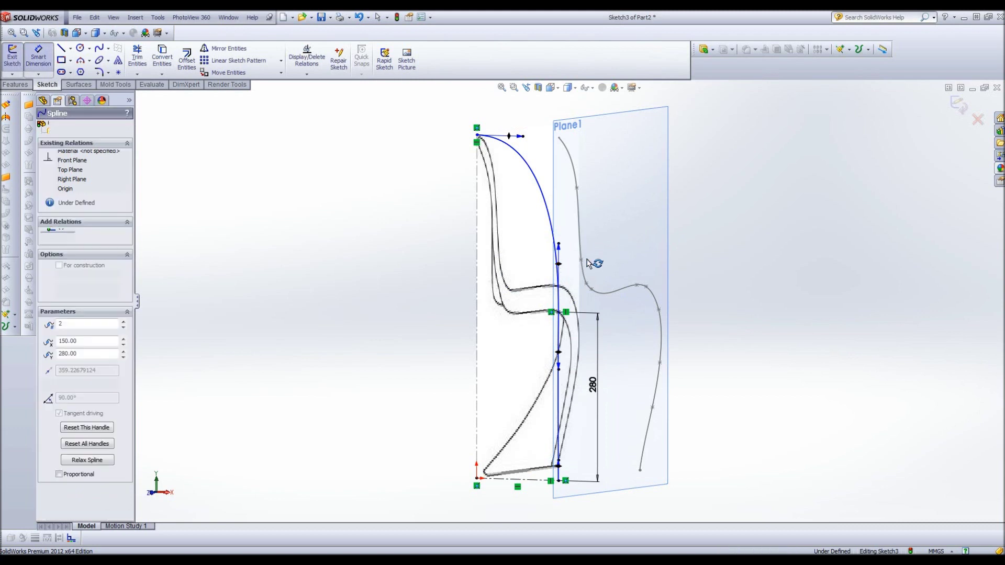
click(623, 249)
text(6)
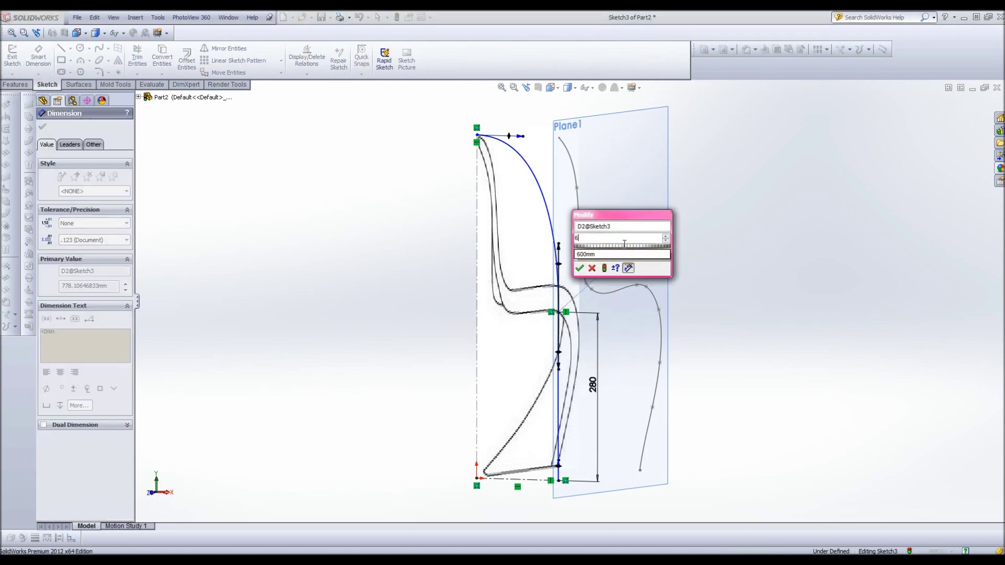
text(00)
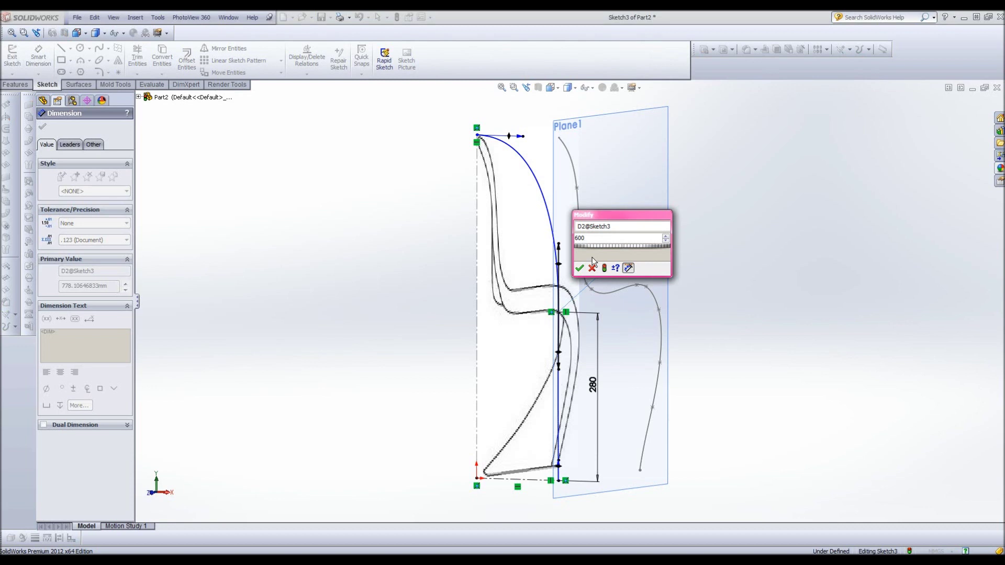
click(580, 268)
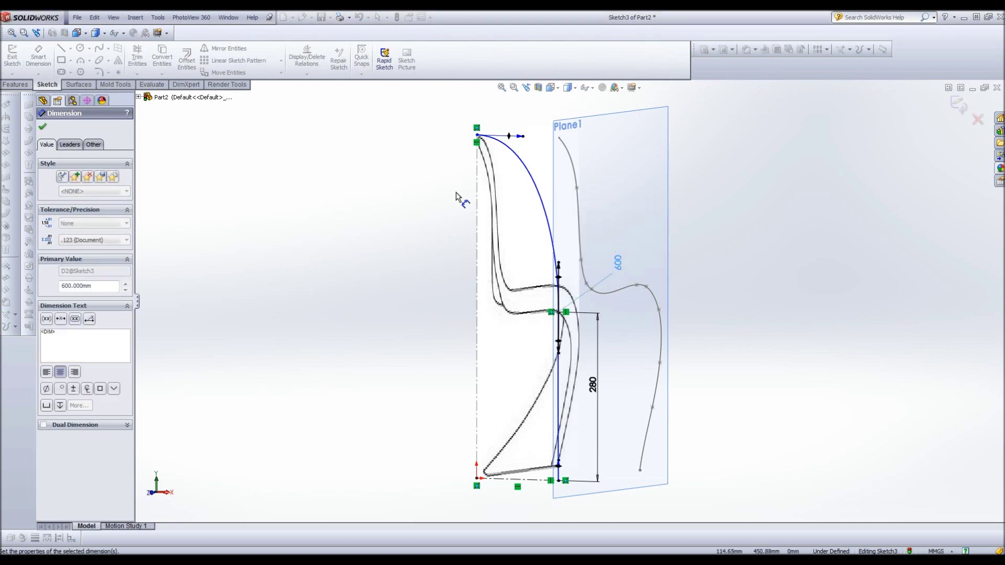
click(7, 66)
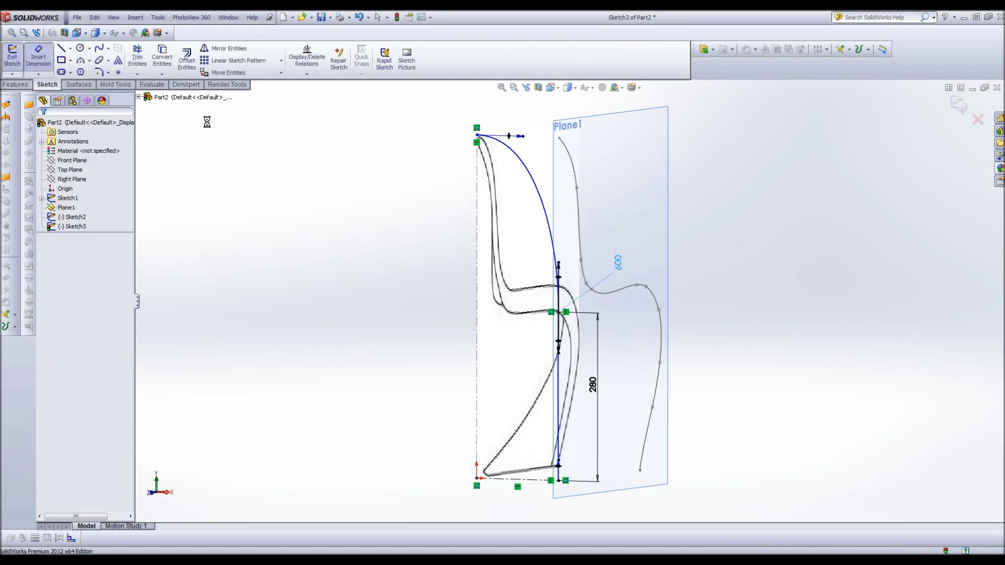
click(8, 66)
Step: Create Curve1 as a sketch-on-sketch projected curve from Sketch2 and Sketch3
mouse_move(645, 197)
middle_down()
mouse_move(572, 195)
mouse_move(533, 234)
middle_up()
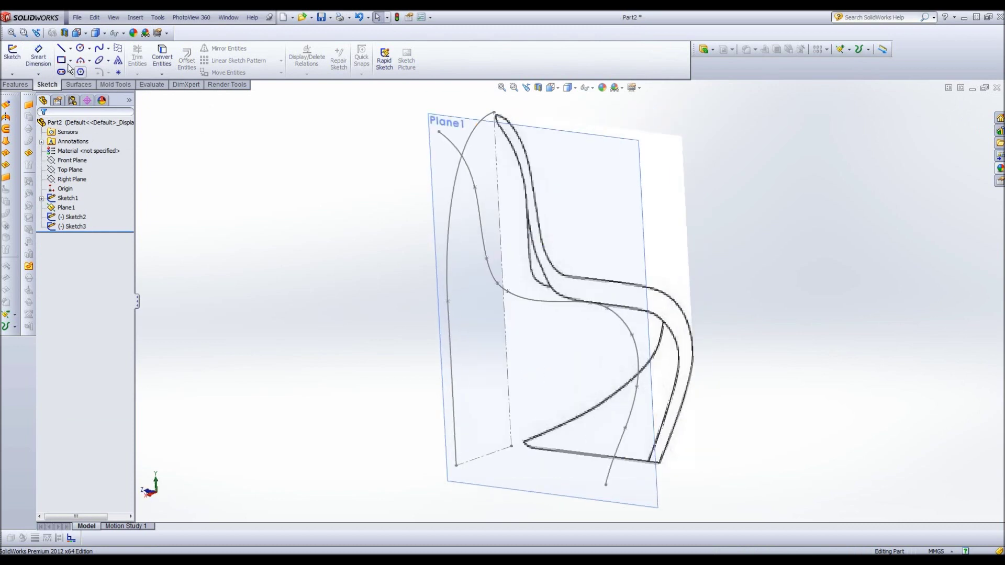
click(23, 87)
click(419, 58)
click(434, 84)
click(476, 159)
click(473, 136)
click(473, 138)
mouse_move(473, 138)
middle_down()
mouse_move(445, 161)
mouse_move(455, 177)
middle_up()
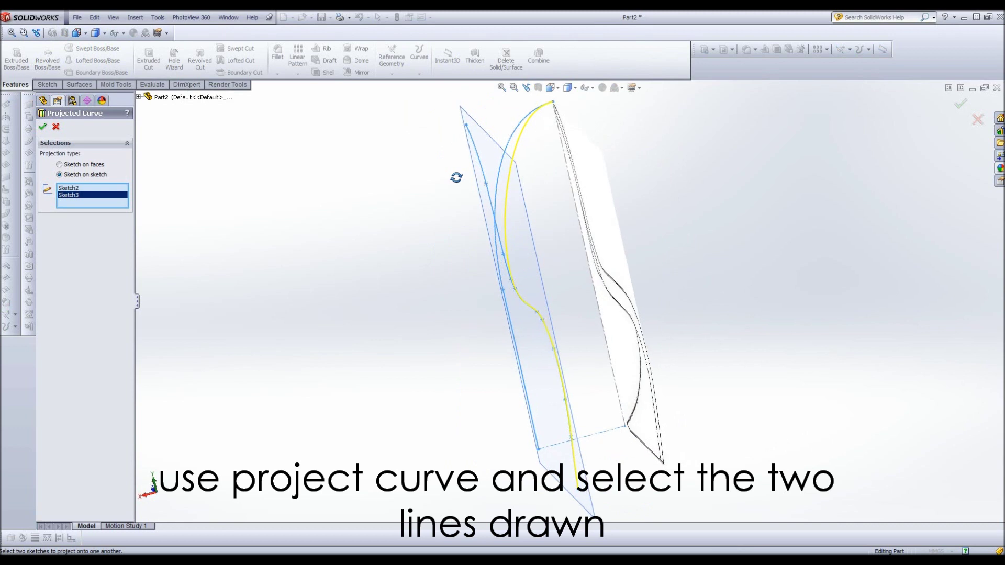
click(43, 127)
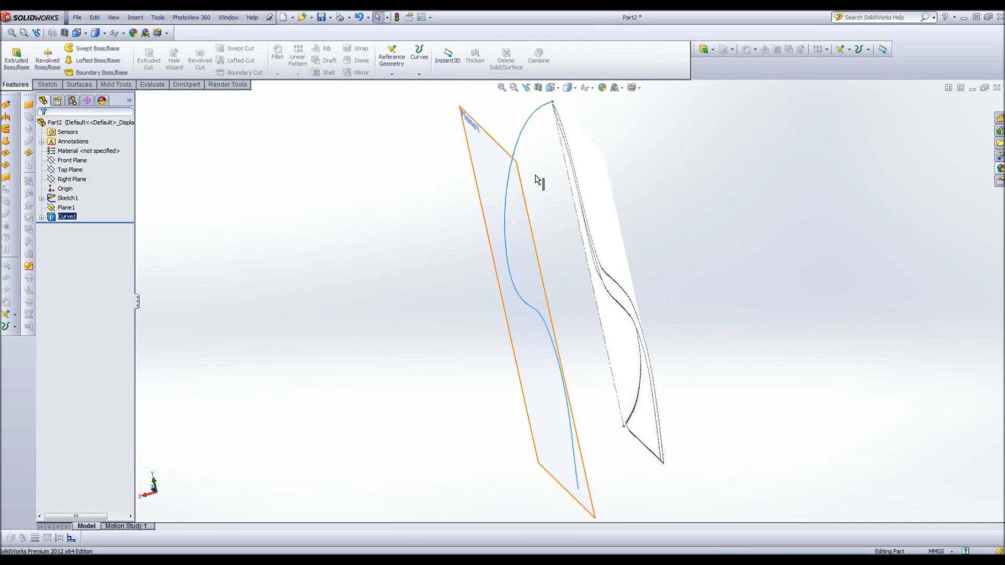
middle_drag(548, 165, 567, 151)
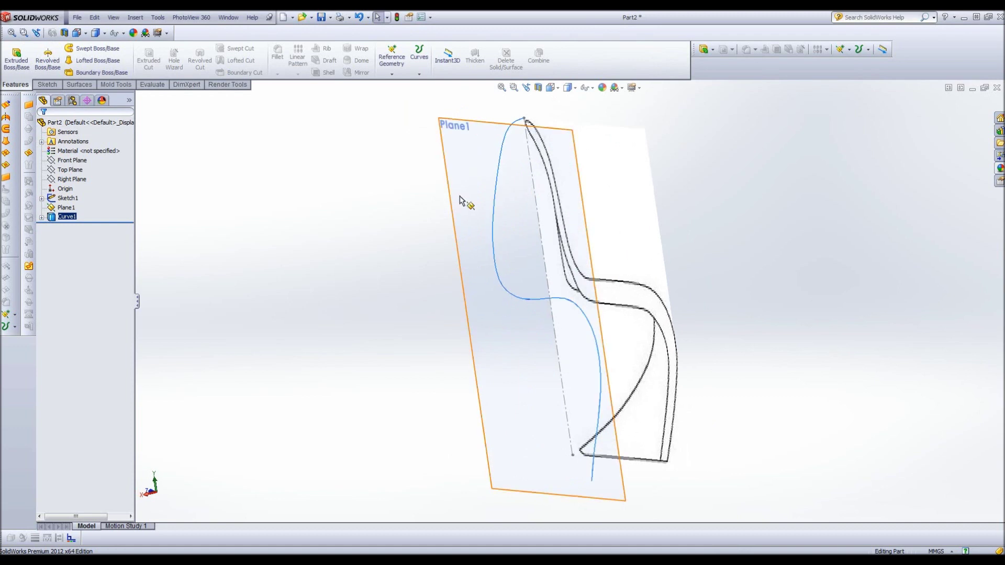
click(71, 178)
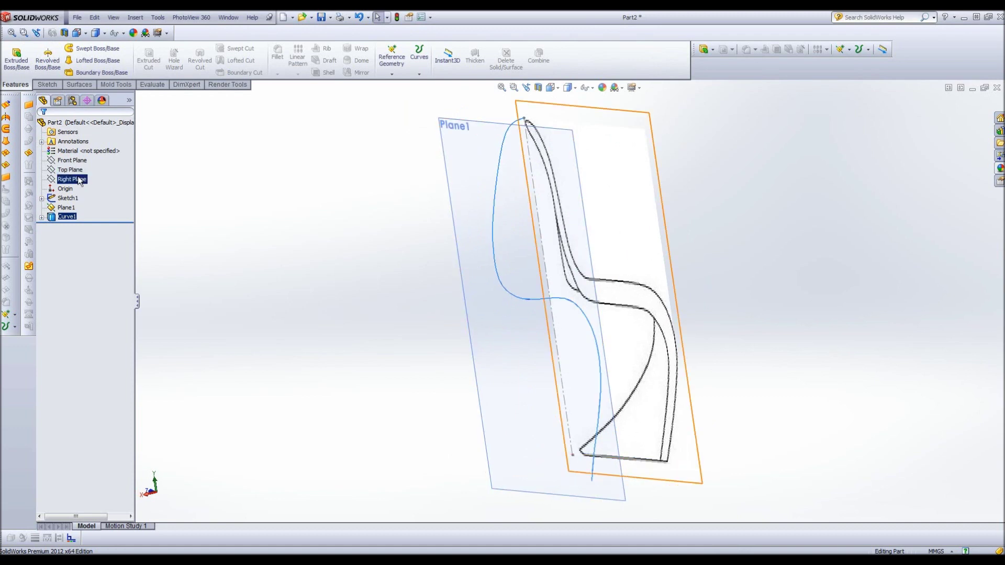
Step: Trace a spline face-on to the Right Plane from the backrest top down the back, seat and leg to the base
click(128, 169)
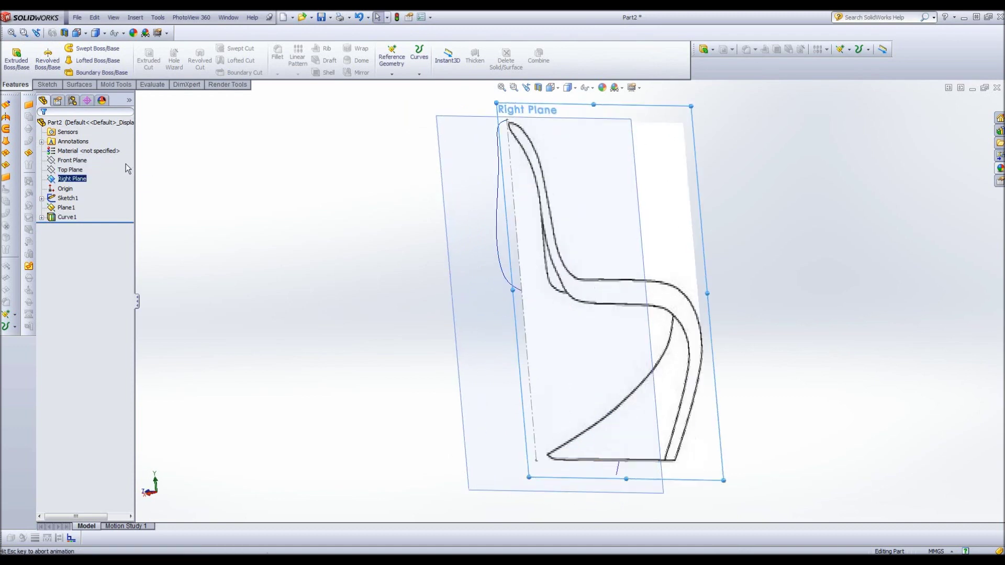
click(46, 85)
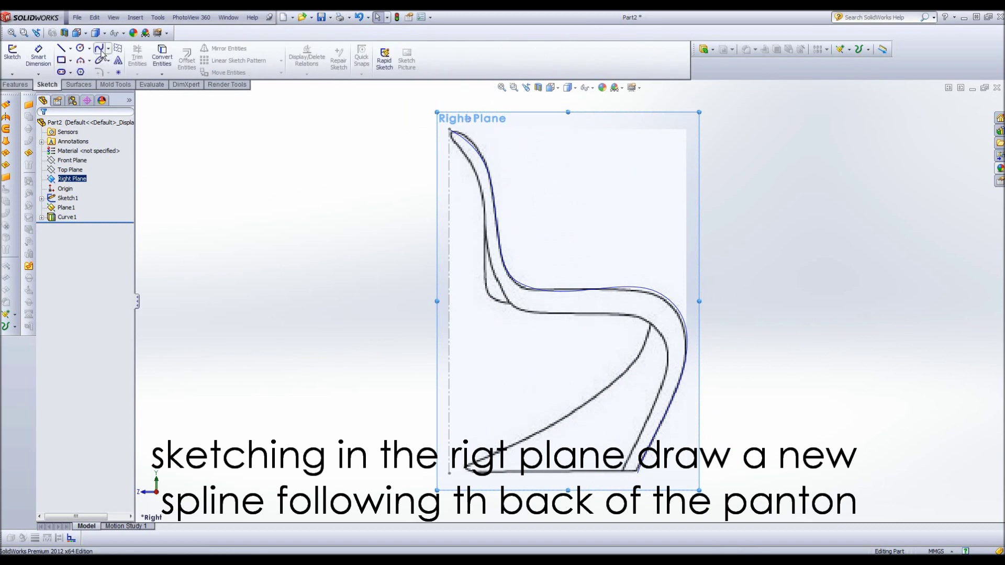
click(99, 48)
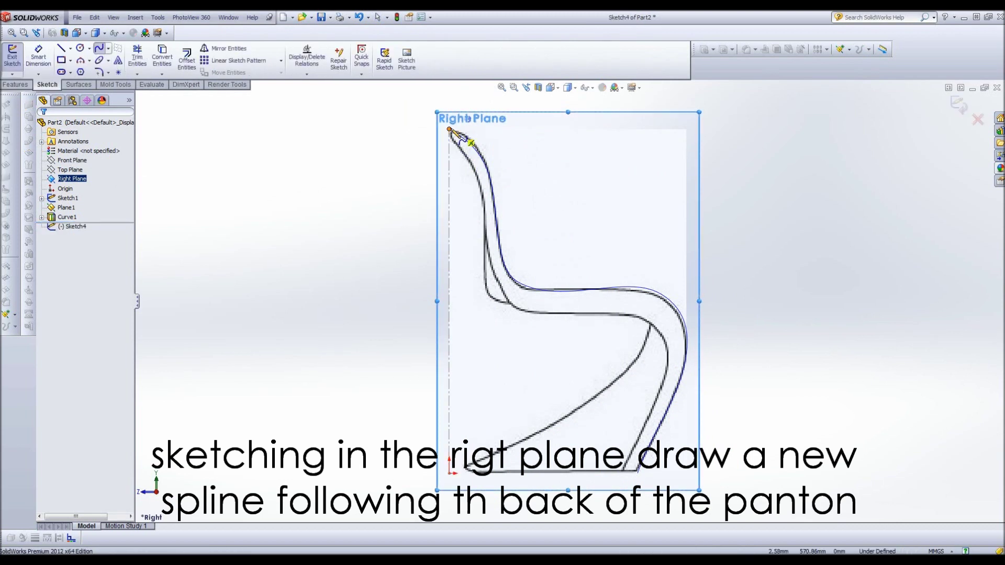
click(449, 130)
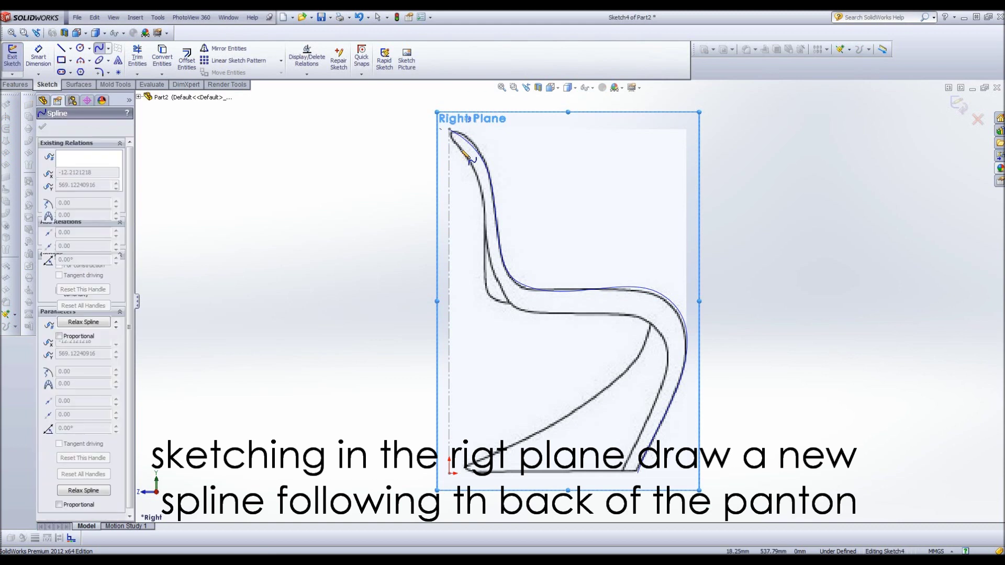
click(480, 182)
click(484, 239)
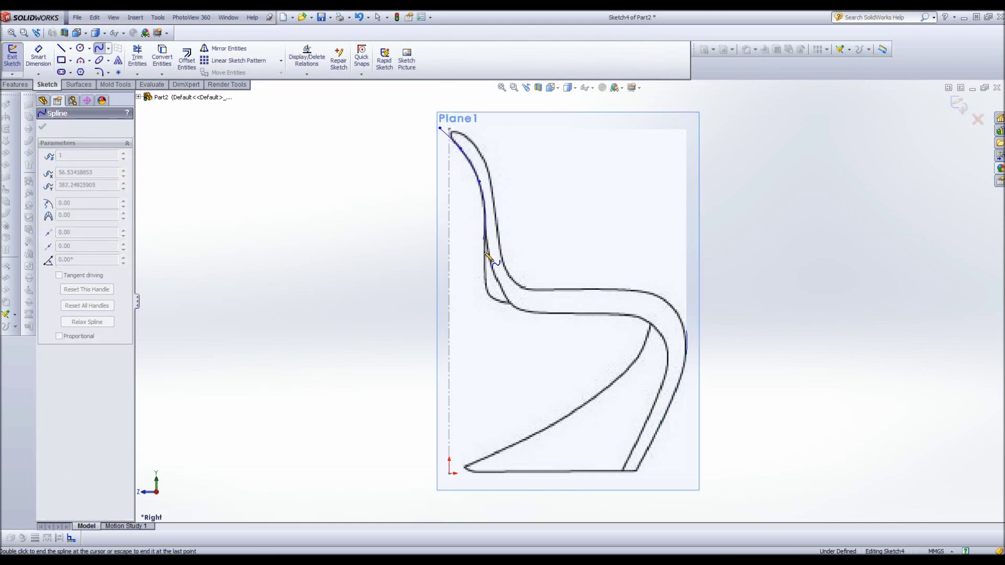
click(486, 291)
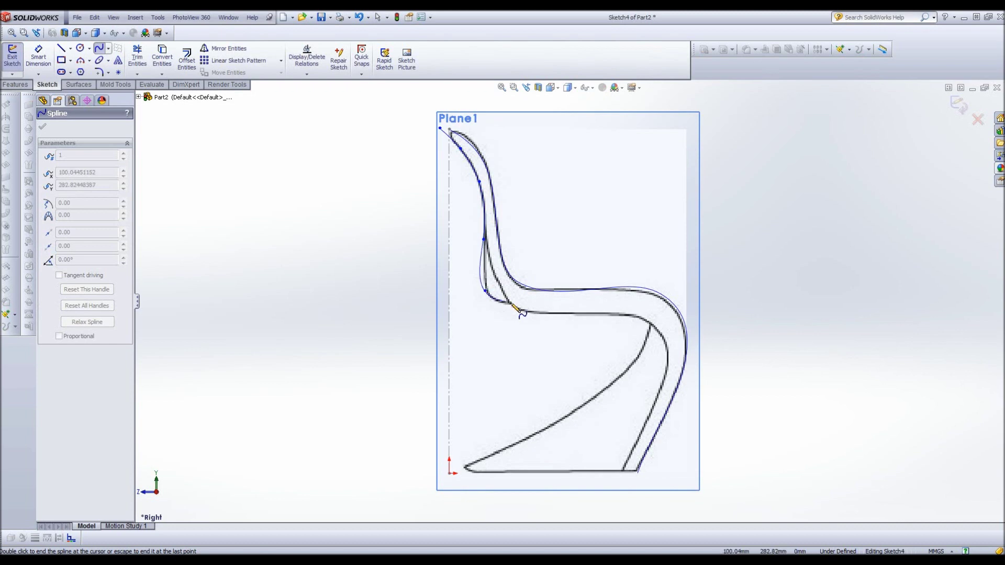
click(510, 303)
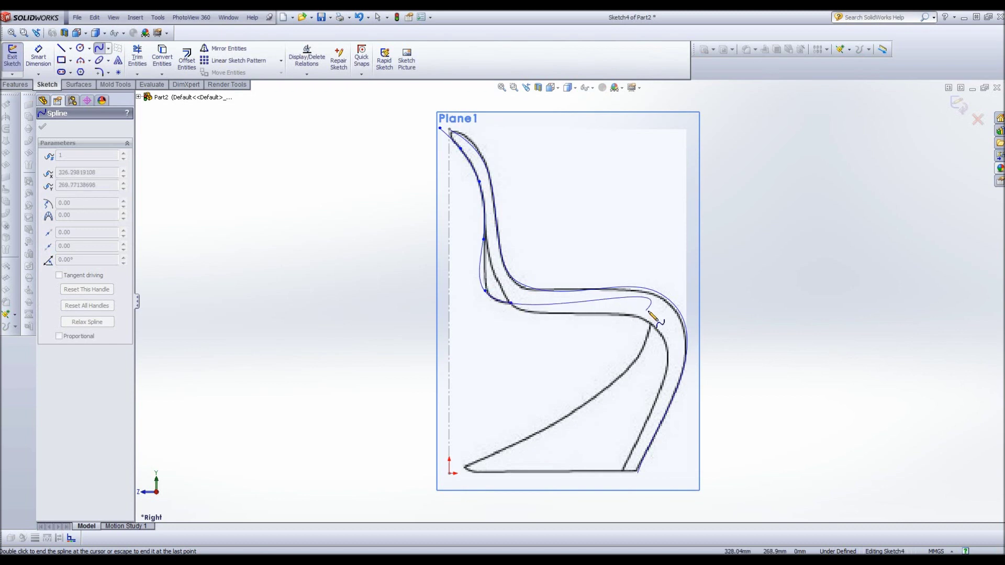
click(563, 305)
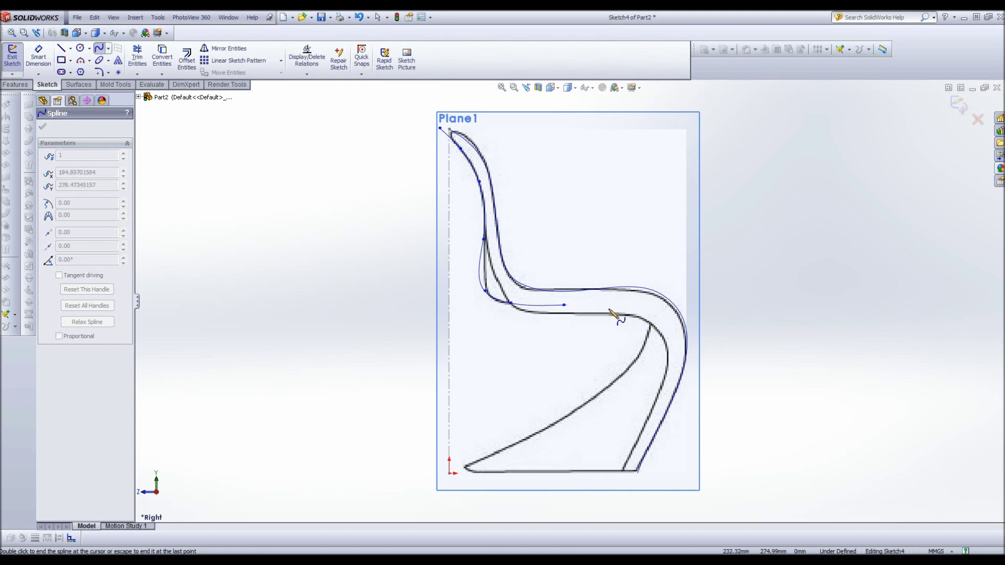
click(645, 308)
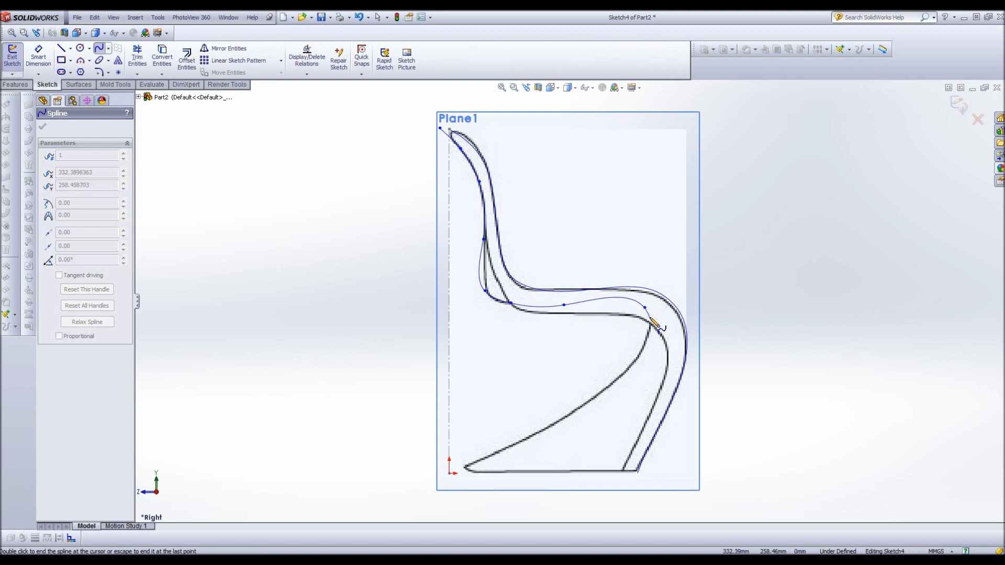
click(635, 357)
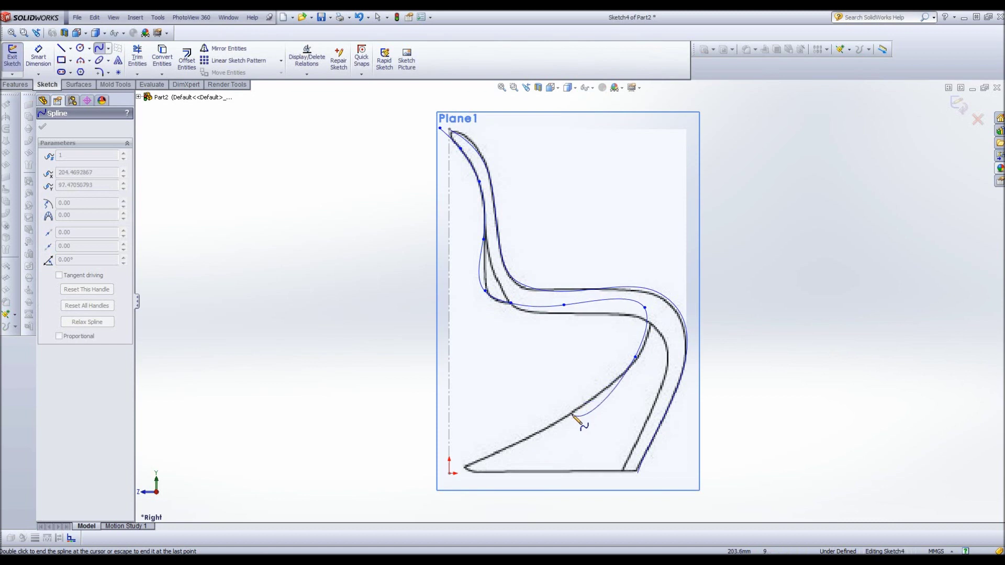
click(571, 414)
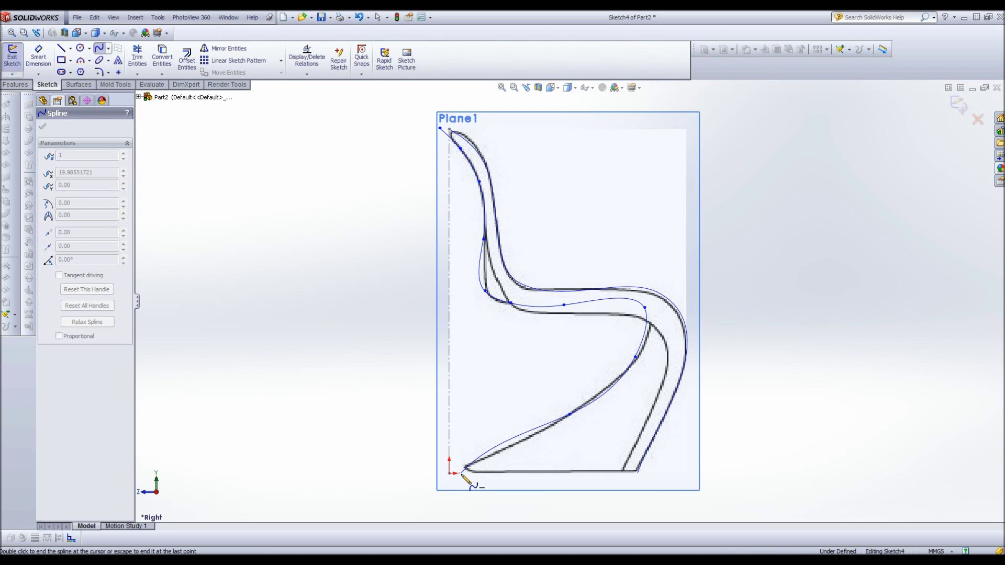
double_click(463, 470)
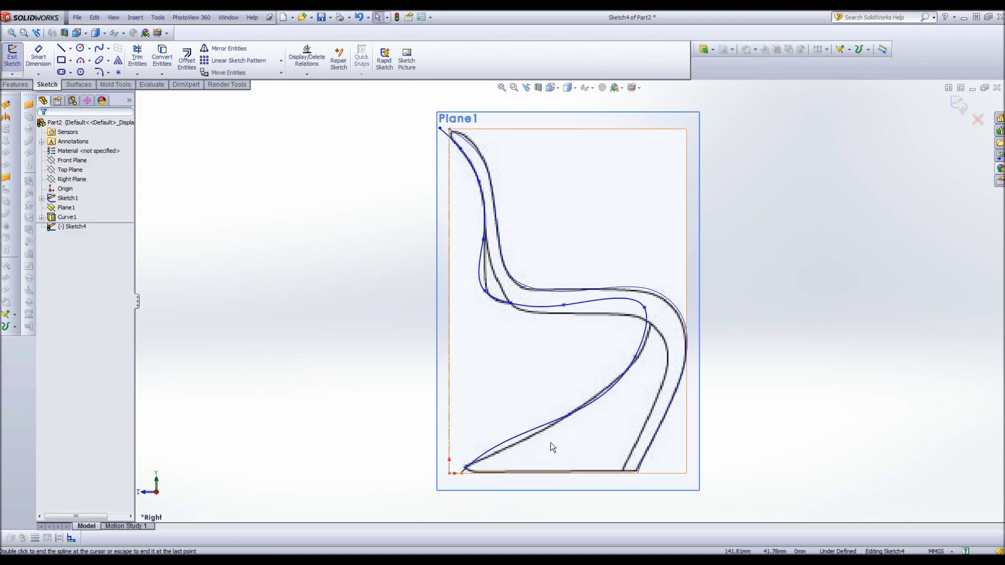
Step: Move the lower spline point and rotate its tangent handle to fit the chair's leg
click(506, 444)
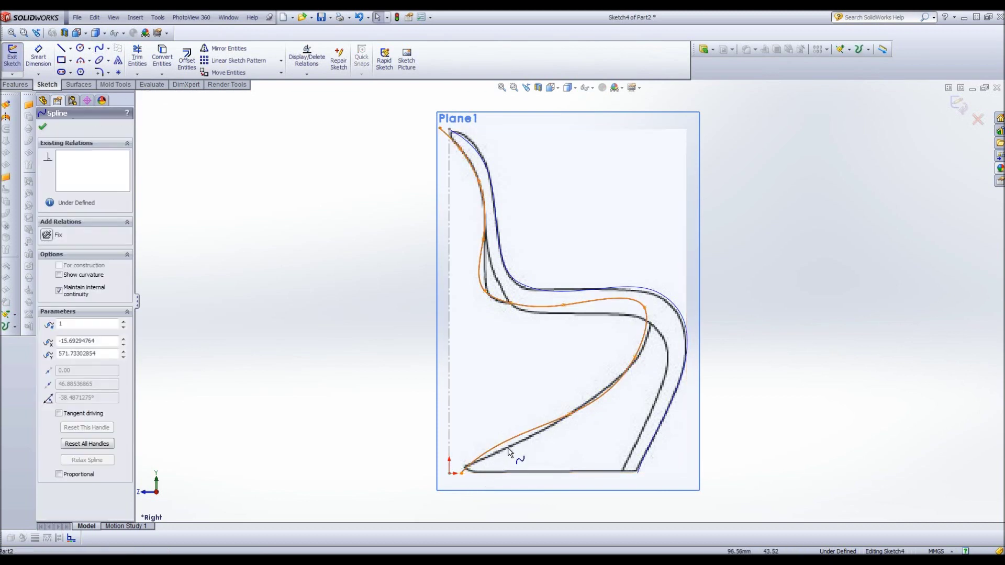
key(Escape)
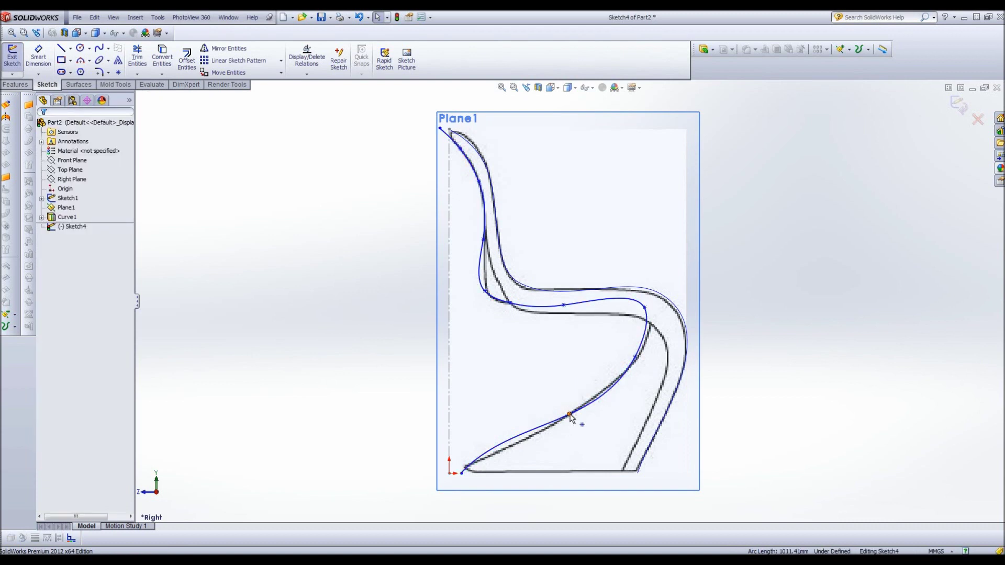
click(570, 415)
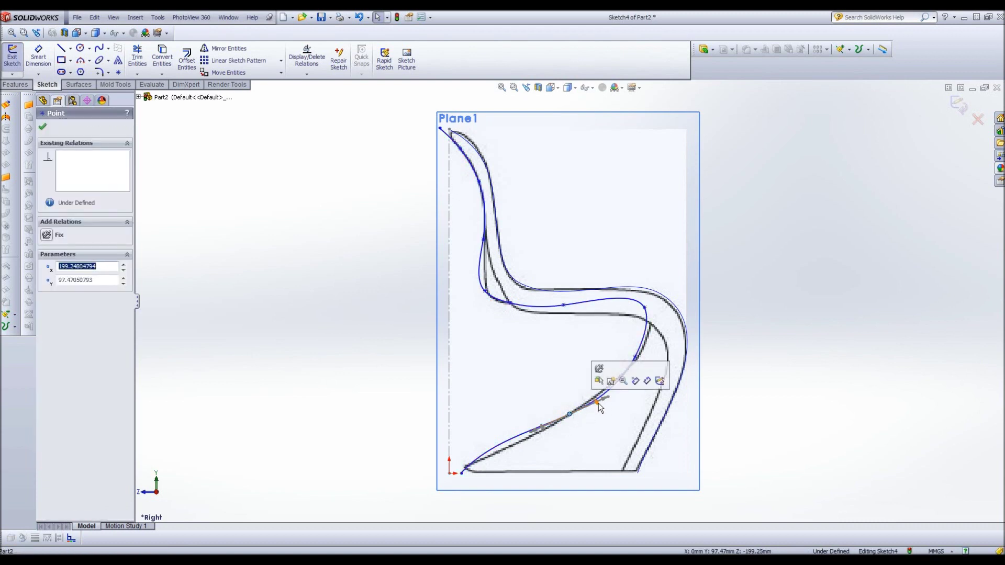
drag(598, 395, 581, 407)
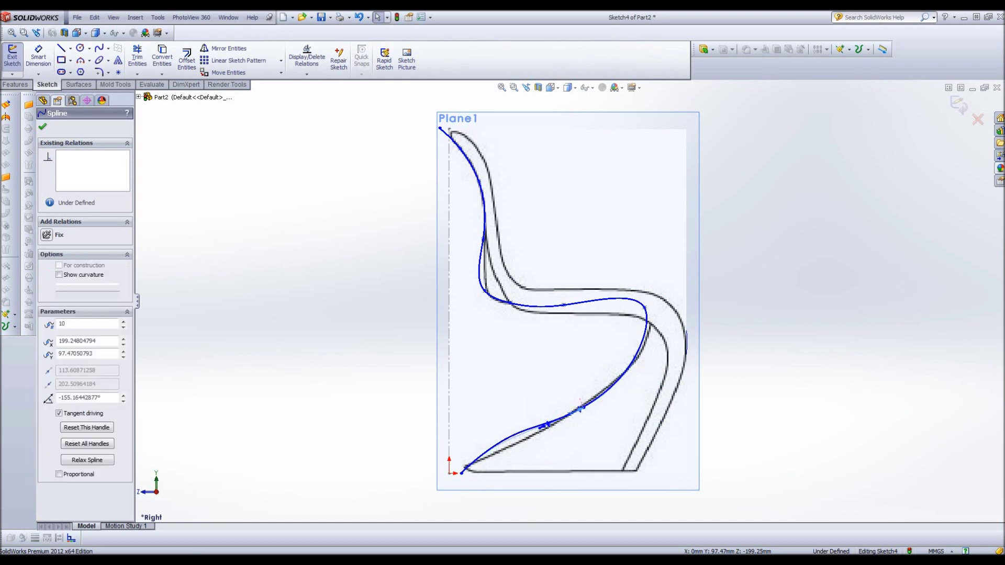
click(580, 407)
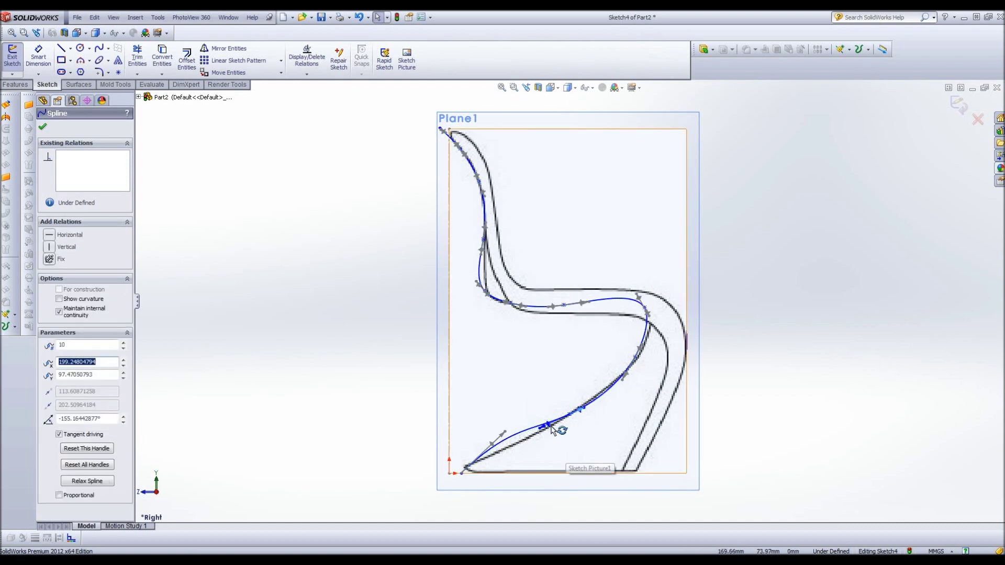
drag(551, 428, 539, 436)
Step: Close the sketch and select the Top Plane for a new spline
click(11, 57)
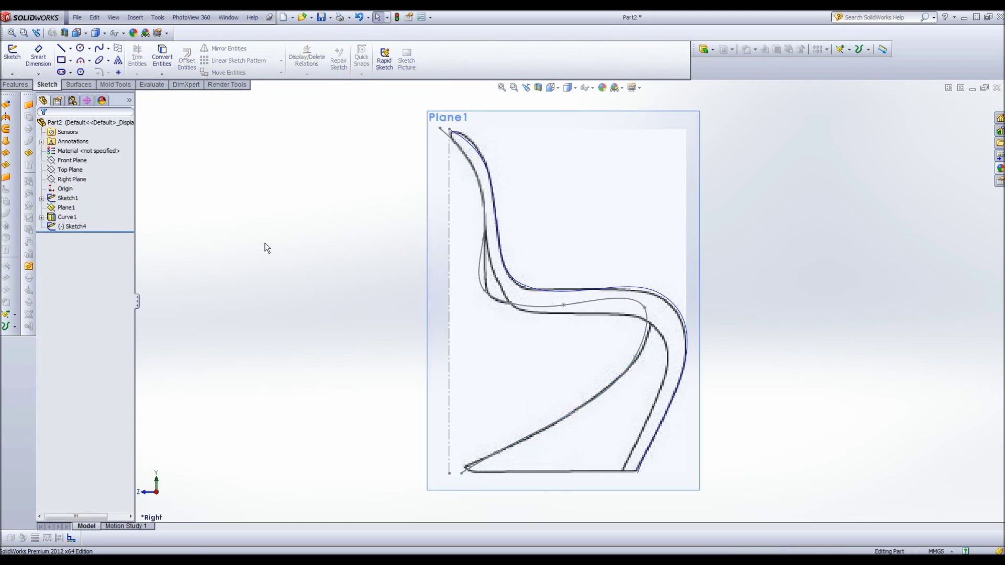
middle_drag(367, 255, 335, 344)
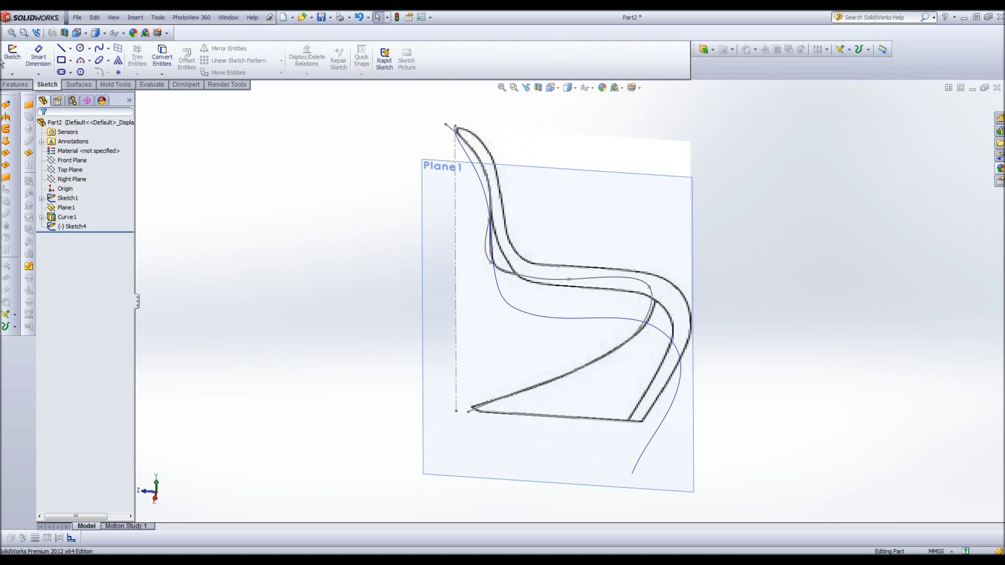
click(70, 170)
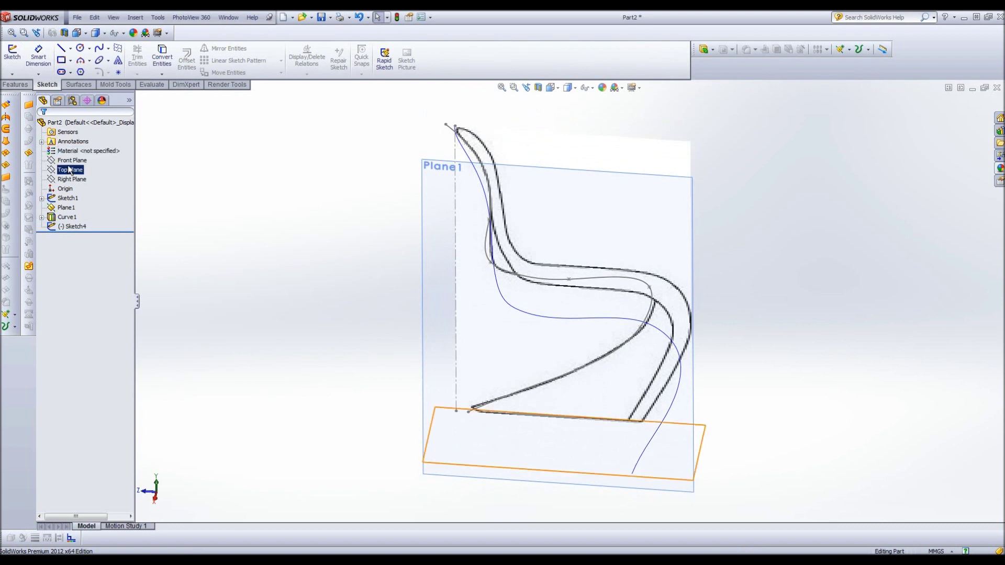
click(99, 48)
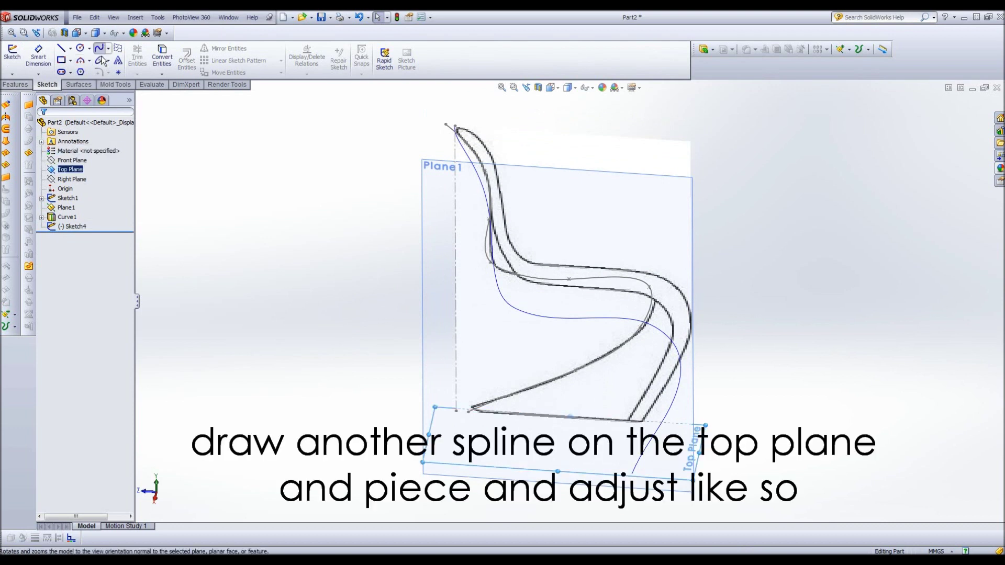
Step: Draw a top-plane spline from the chair's base to the side curve end, piercing both endpoints
click(457, 412)
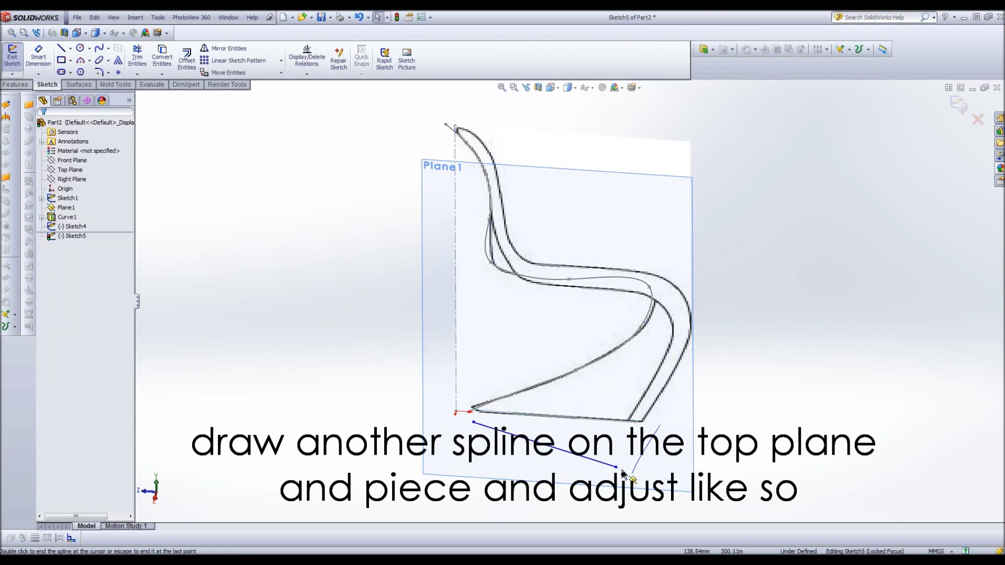
double_click(615, 466)
click(616, 467)
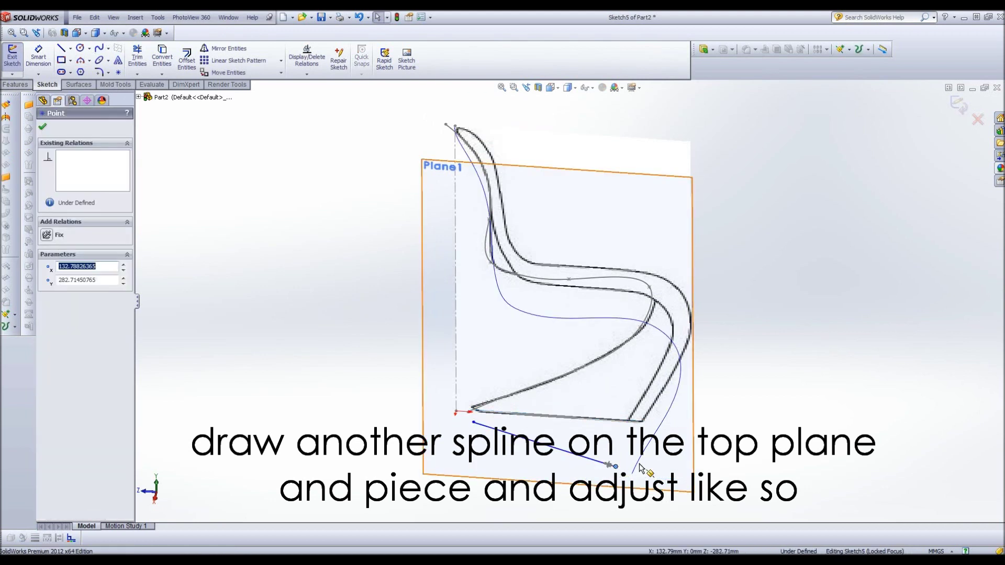
ctrl+click(637, 464)
click(57, 305)
click(495, 436)
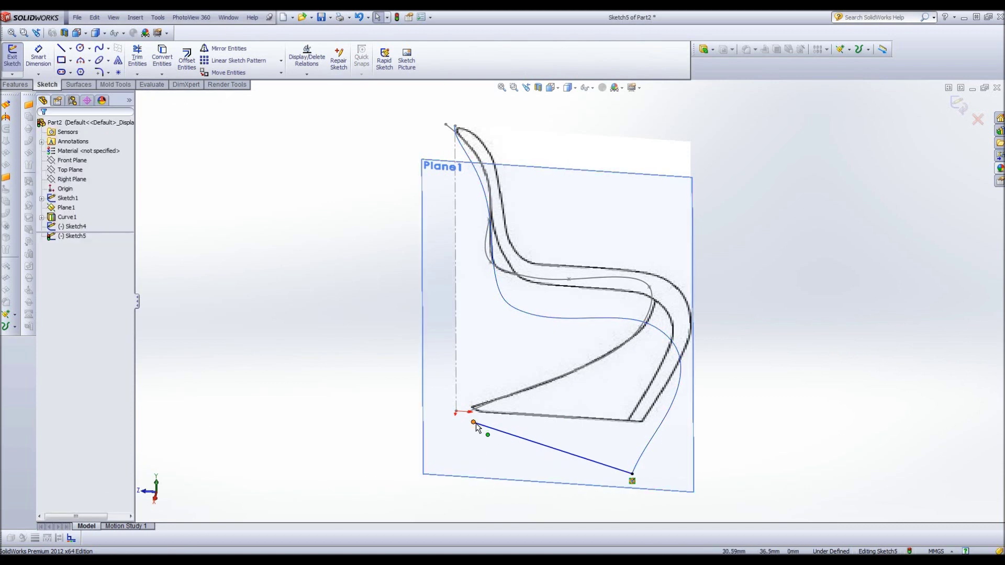
click(475, 421)
ctrl+click(485, 405)
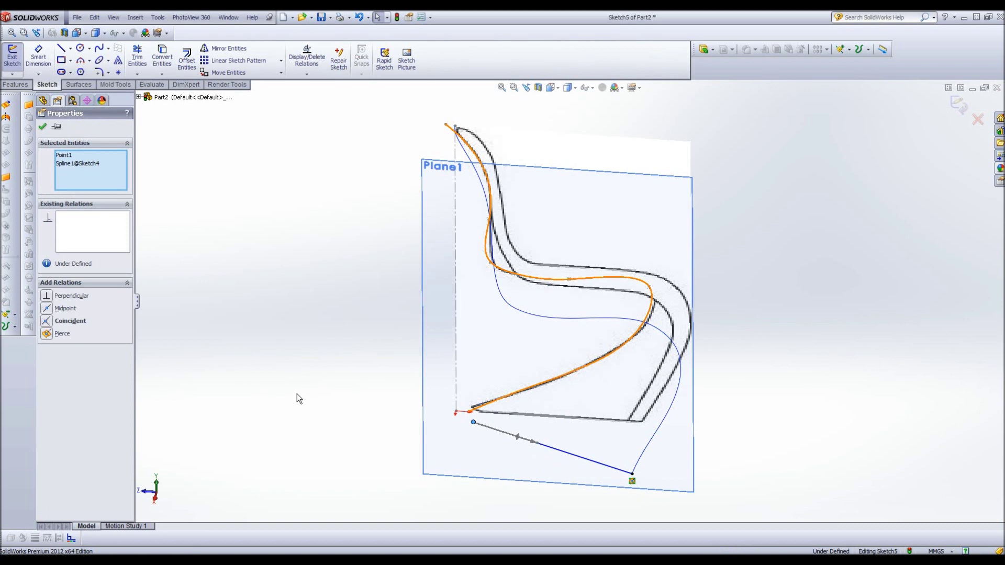
click(47, 336)
click(227, 411)
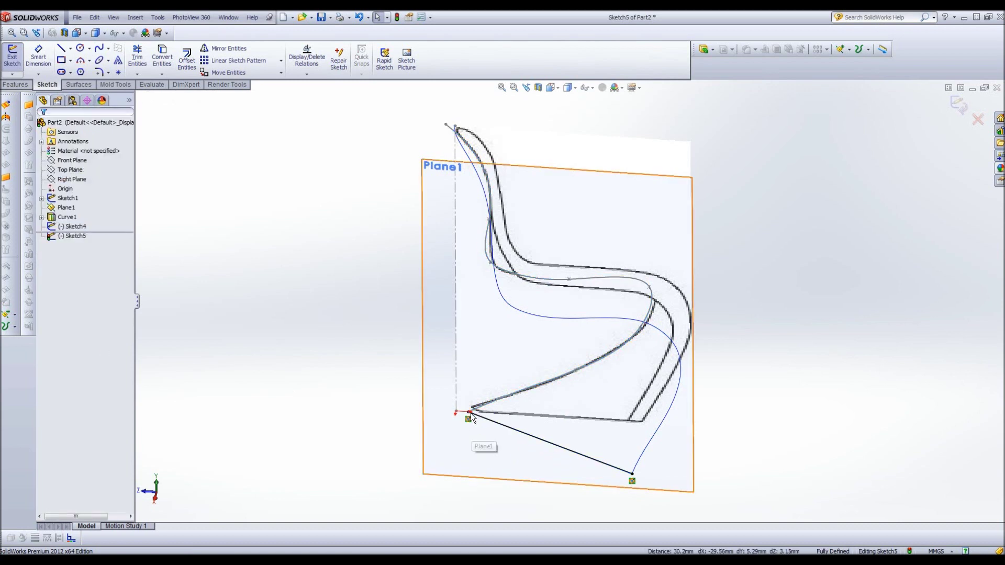
Step: Bend the spline into a curve with its tangent handle and exit Sketch5
click(468, 414)
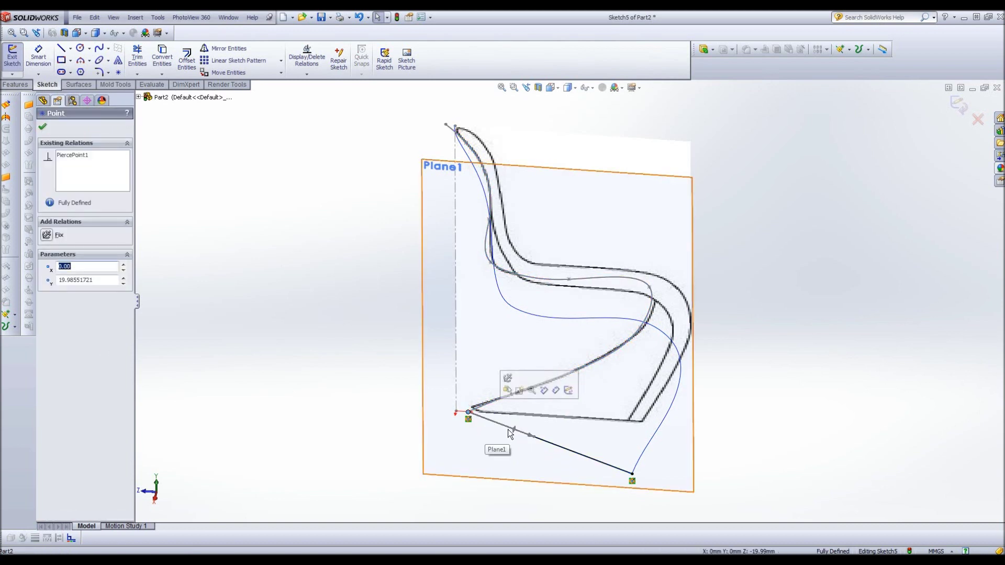
drag(514, 430, 464, 438)
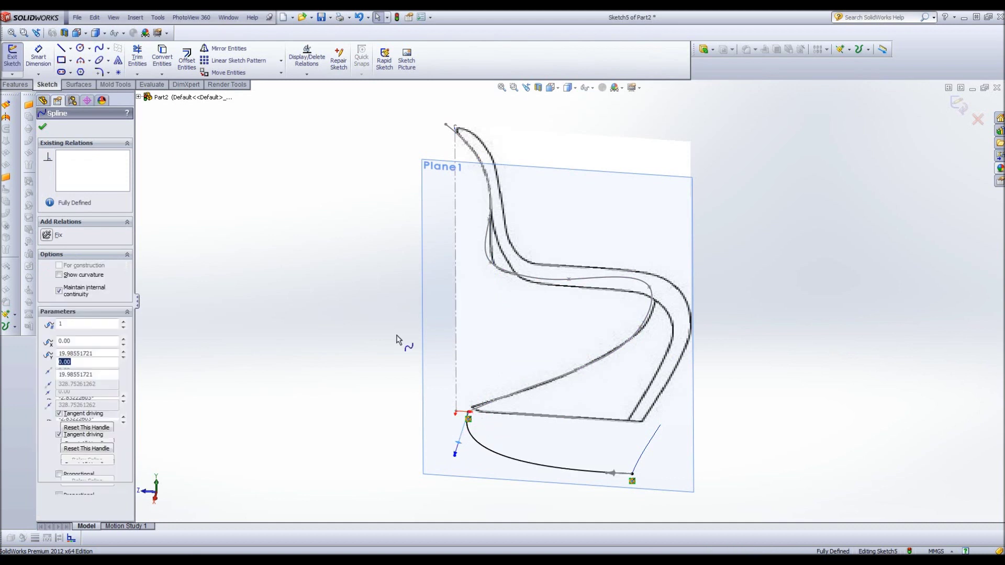
click(43, 128)
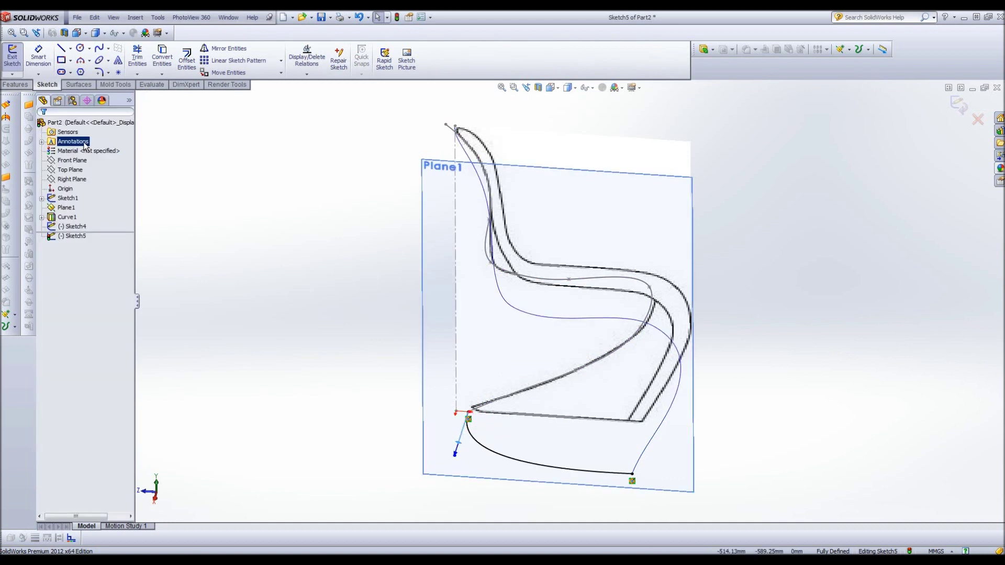
click(18, 64)
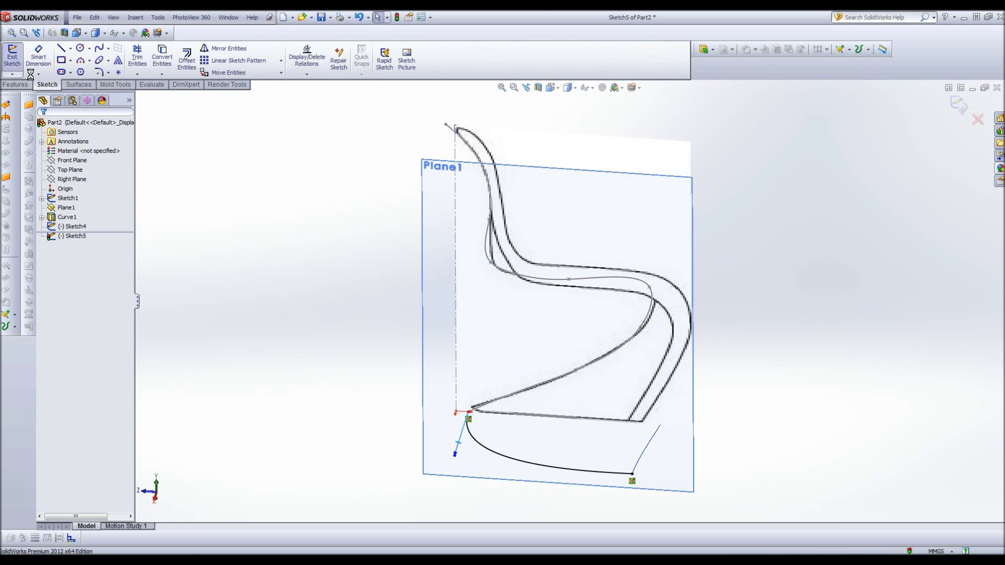
mouse_move(358, 252)
middle_down()
mouse_move(270, 251)
mouse_move(231, 278)
mouse_move(301, 344)
mouse_move(292, 319)
mouse_move(329, 316)
mouse_move(307, 321)
mouse_move(300, 400)
middle_up()
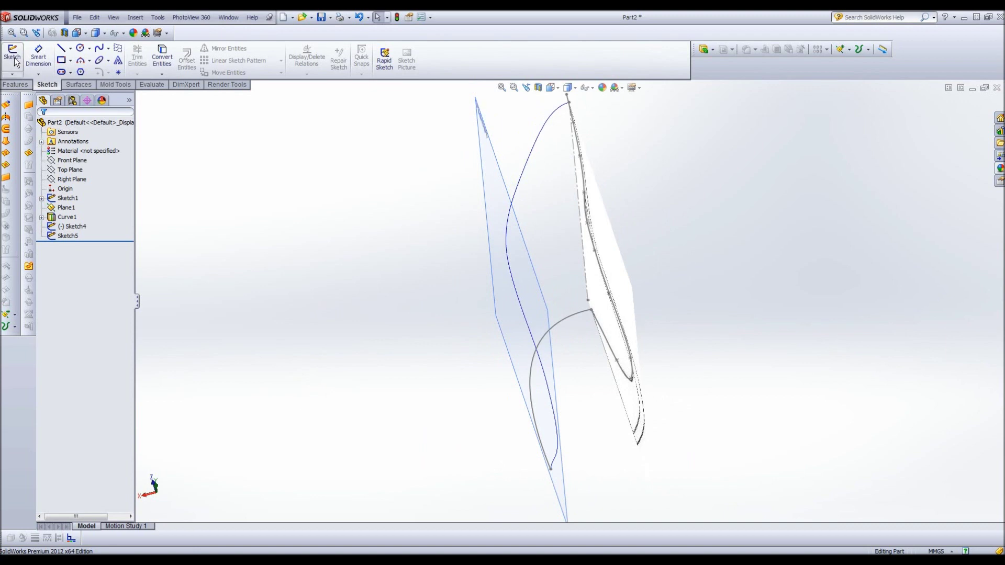
Step: In a new 3D sketch, draw the lower straight spline from the outline to the side curve
click(12, 74)
click(30, 95)
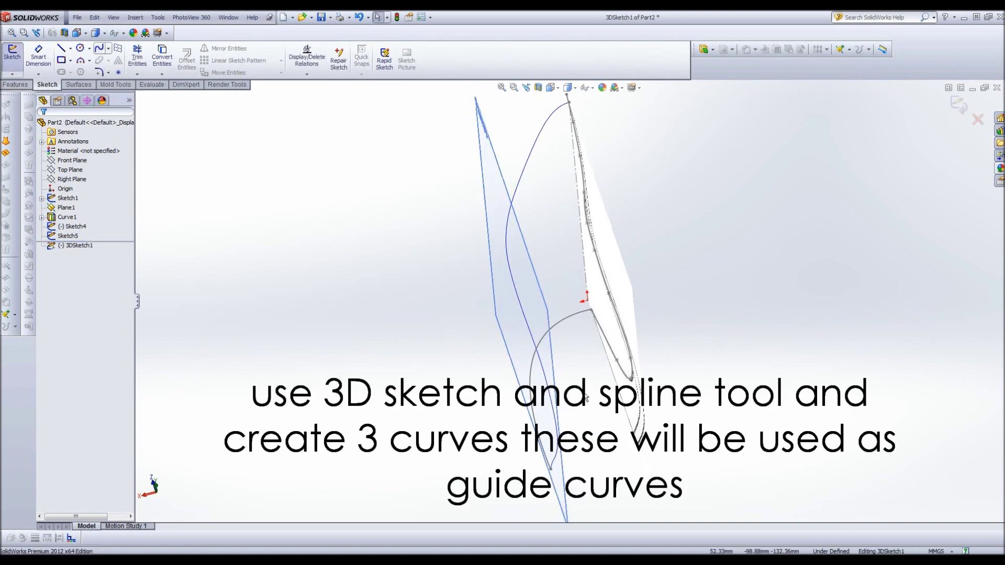
middle_drag(599, 391, 597, 399)
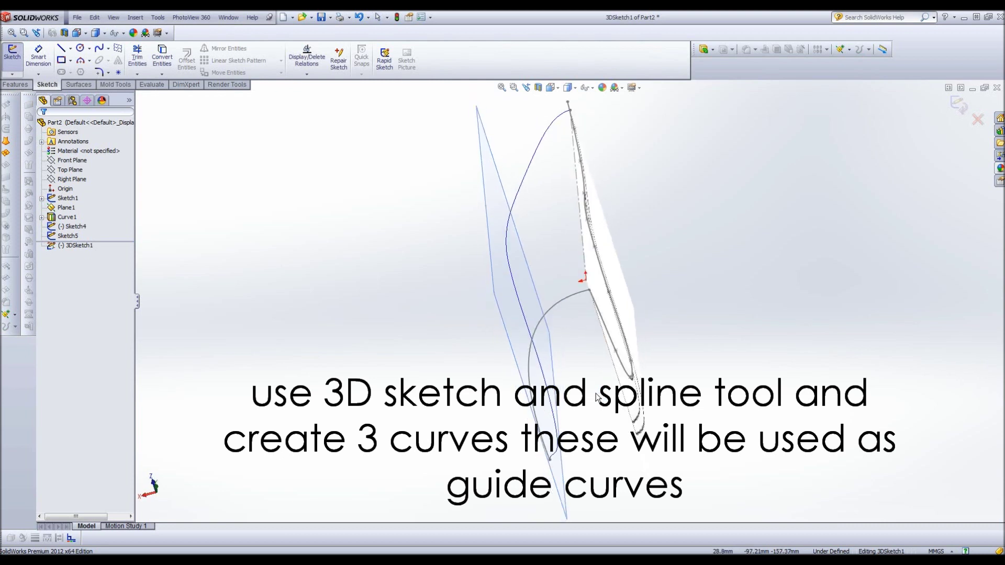
click(99, 48)
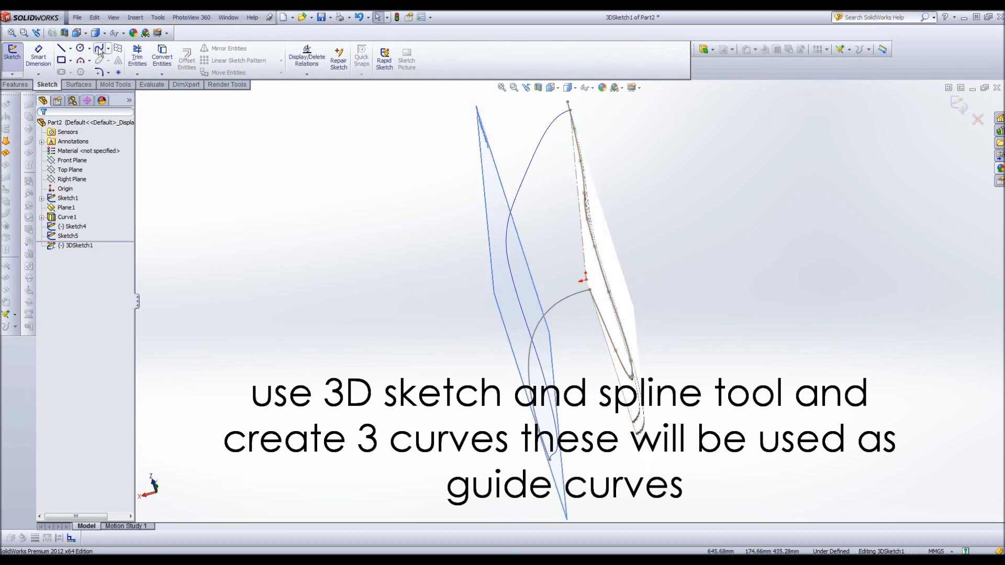
click(633, 376)
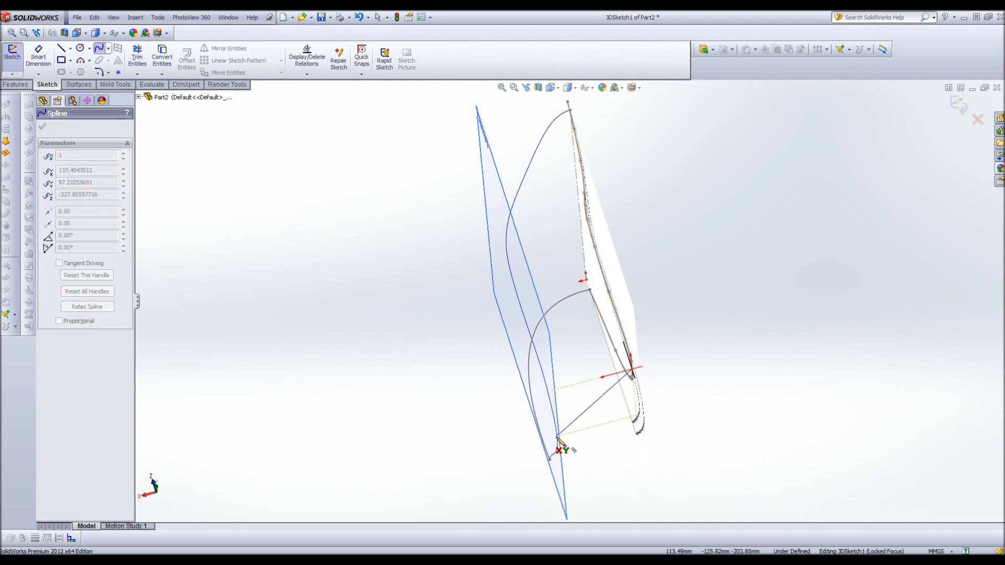
click(556, 428)
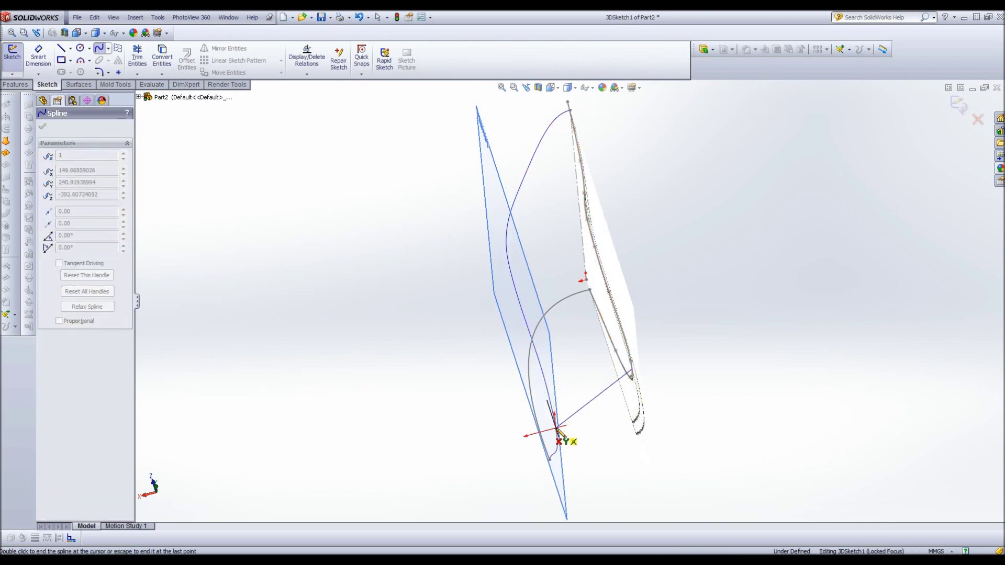
key(Escape)
Step: Draw the middle and top connector splines from the chair outline to the side curve
key(Return)
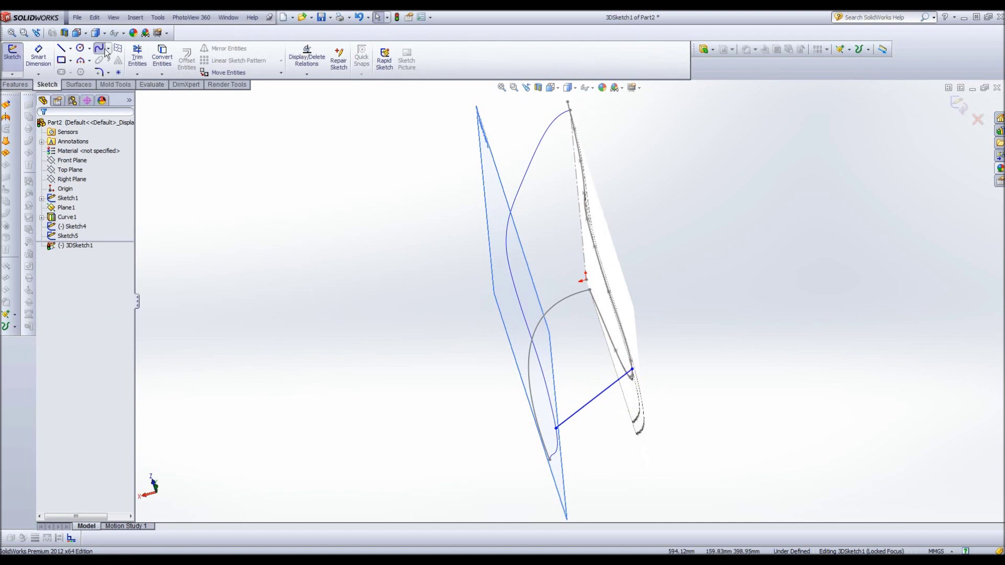
click(591, 233)
double_click(507, 256)
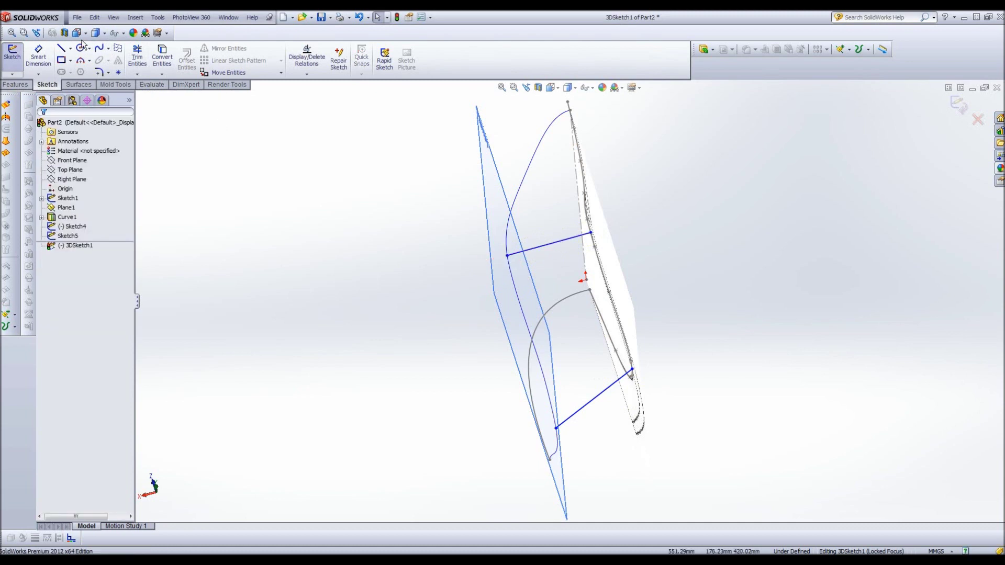
click(581, 152)
click(534, 155)
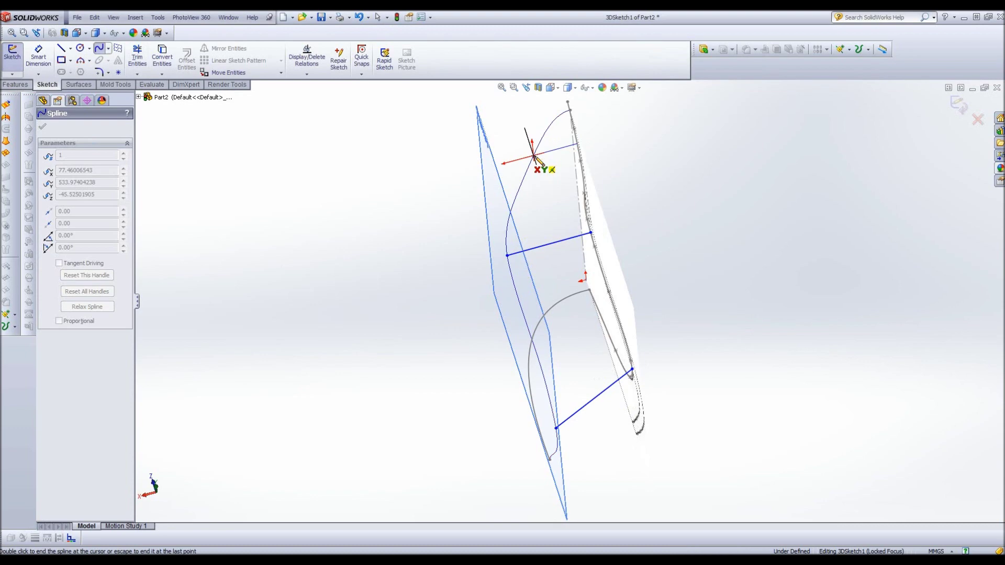
double_click(534, 155)
click(535, 156)
mouse_move(536, 156)
middle_down()
mouse_move(557, 127)
mouse_move(617, 135)
mouse_move(545, 119)
mouse_move(569, 119)
mouse_move(574, 135)
middle_up()
scroll(524, 202, down, 3)
Step: Bend the top guide spline into a gentle curve by adjusting both end tangents
scroll(524, 202, down, 2)
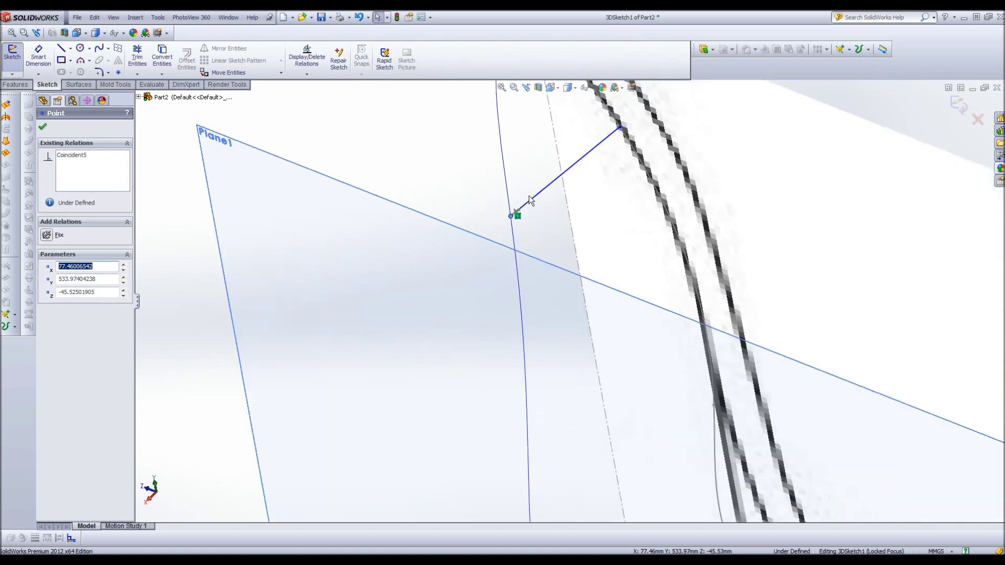
scroll(529, 195, down, 2)
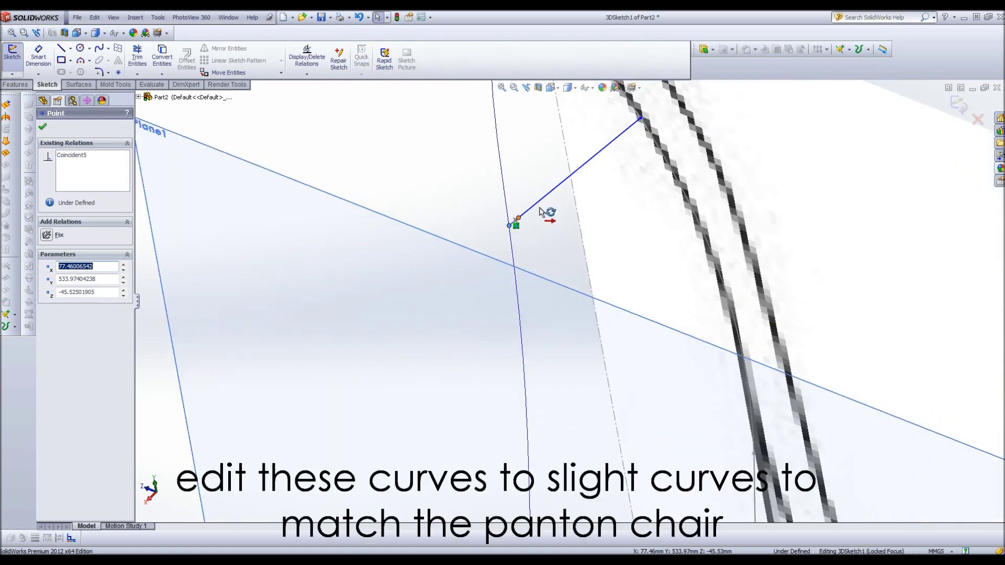
key(Escape)
click(641, 120)
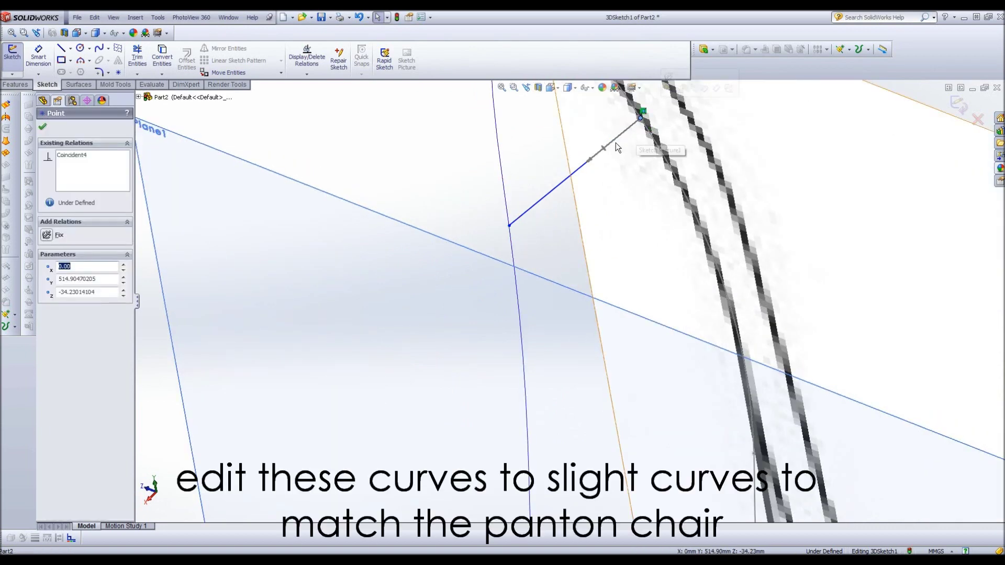
drag(605, 152, 585, 148)
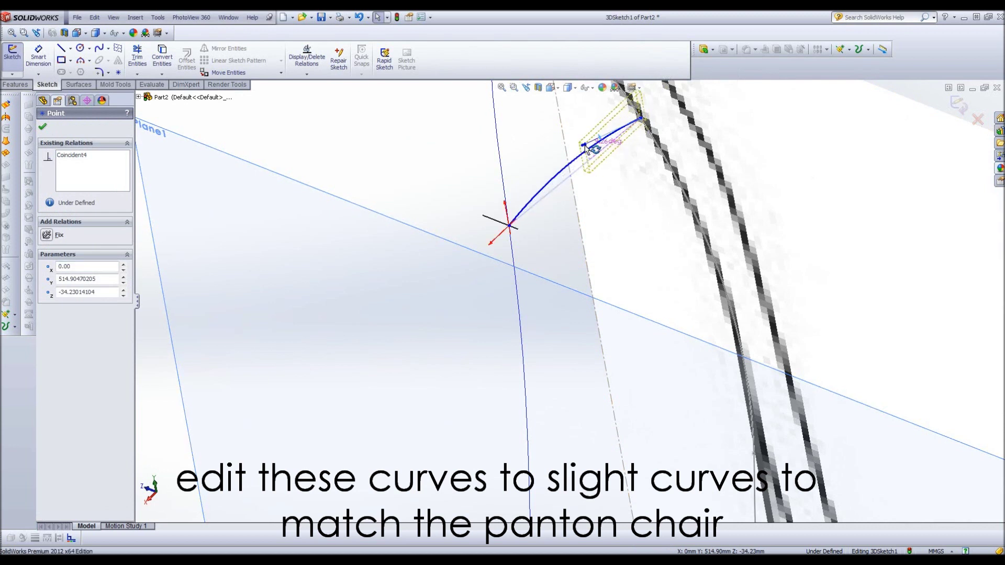
click(511, 222)
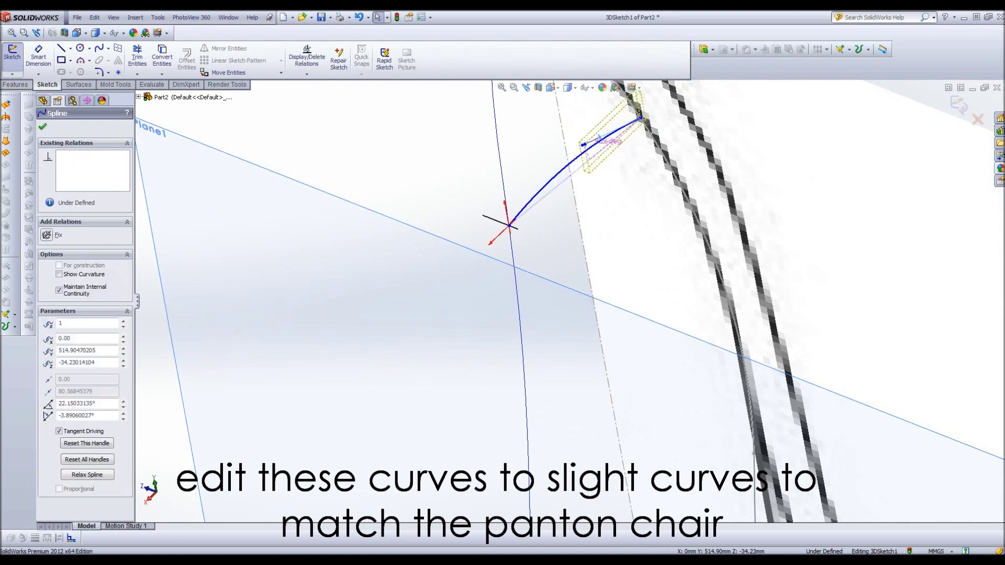
click(516, 225)
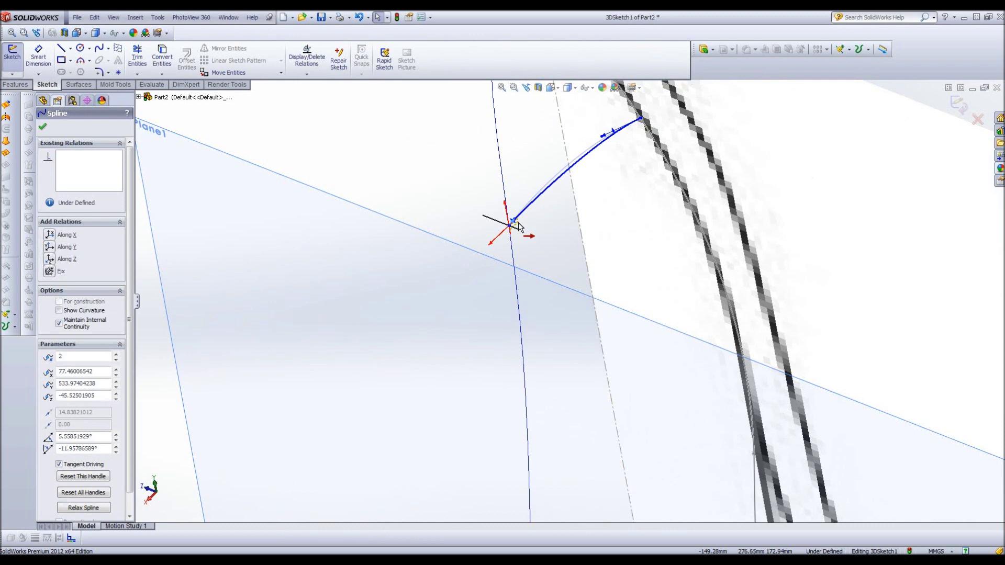
drag(517, 225, 552, 206)
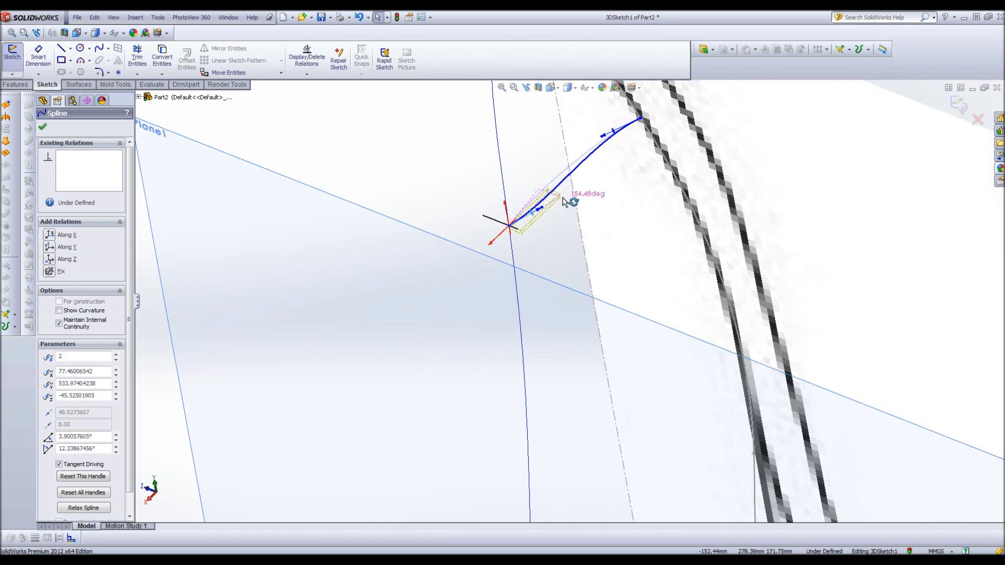
drag(552, 205, 561, 197)
Step: Curve the middle guide spline by rotating its tangent handles
scroll(590, 273, up, 3)
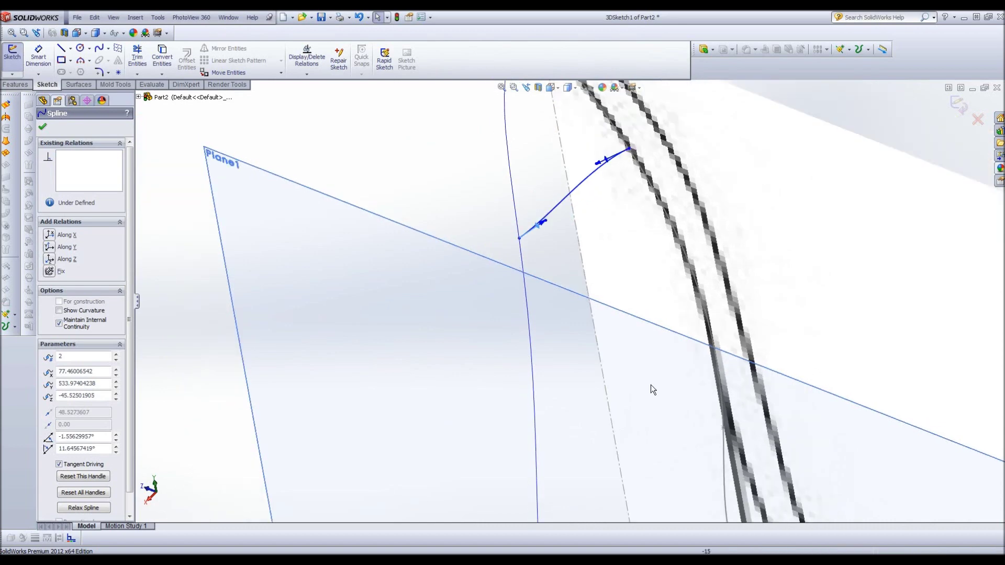
middle_drag(651, 386, 576, 430)
scroll(566, 447, down, 5)
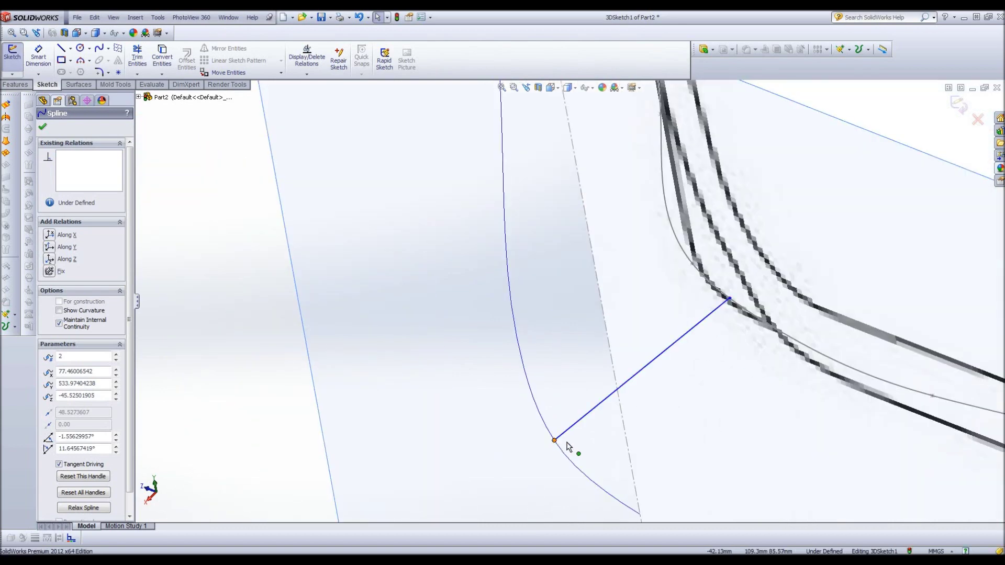
click(555, 441)
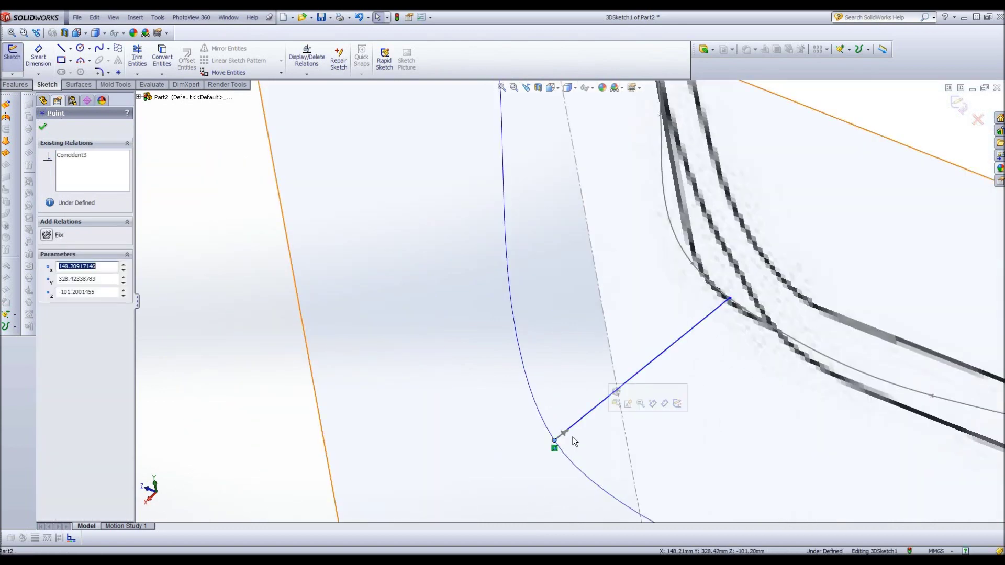
click(592, 415)
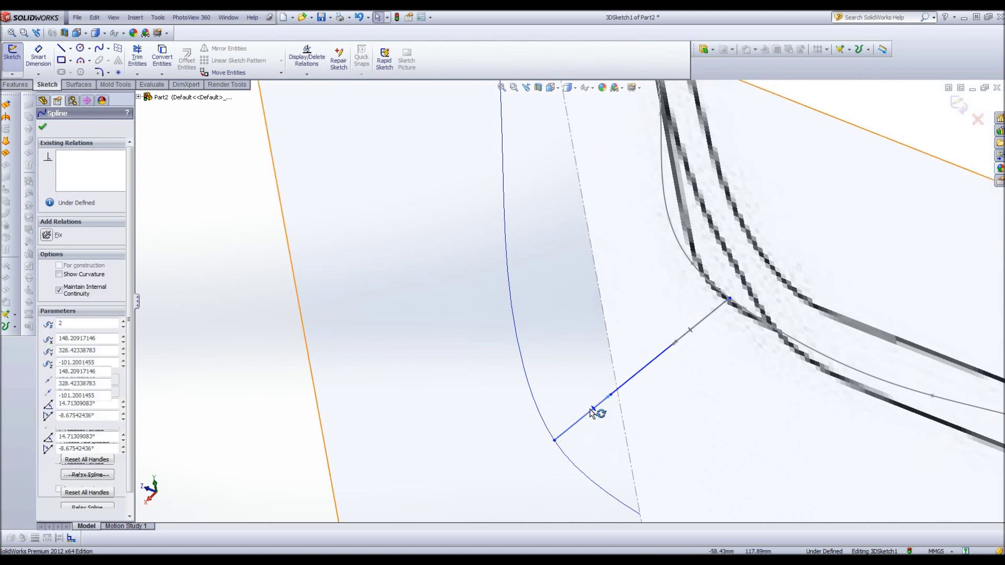
drag(606, 413, 611, 410)
drag(690, 342, 676, 335)
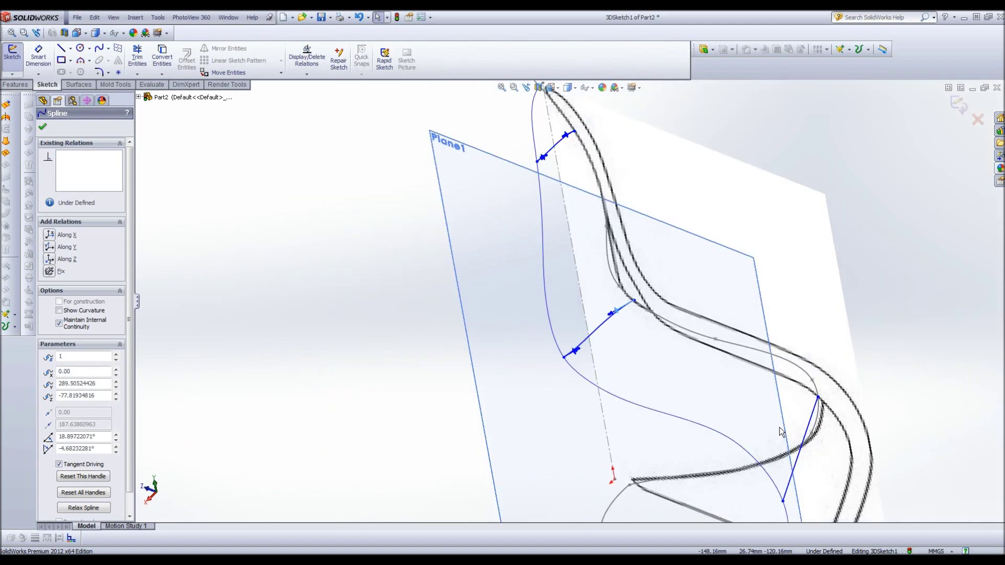
Step: Bend the lower guide spline at both ends and exit the 3D sketch
click(819, 398)
scroll(777, 430, down, 3)
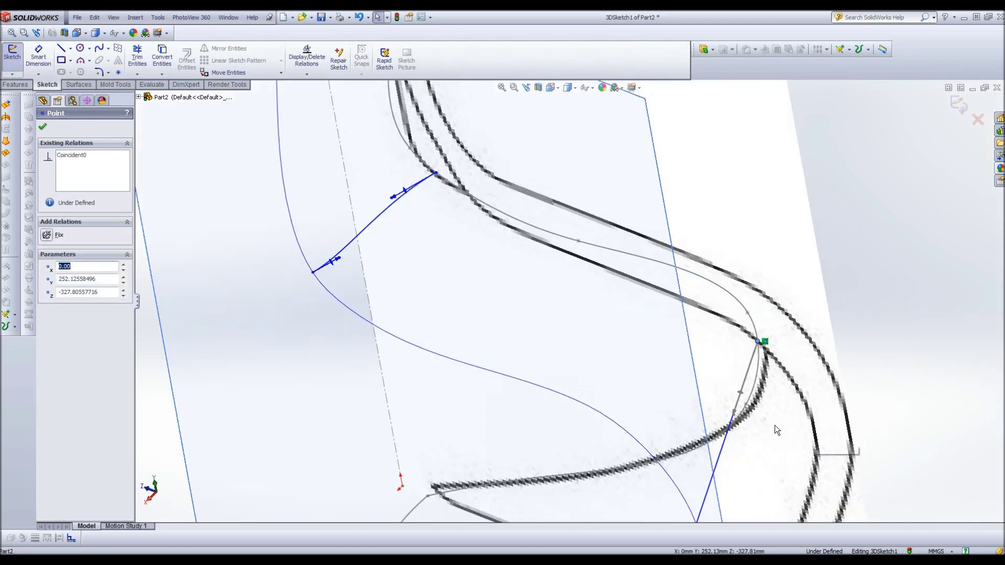
drag(740, 396, 723, 392)
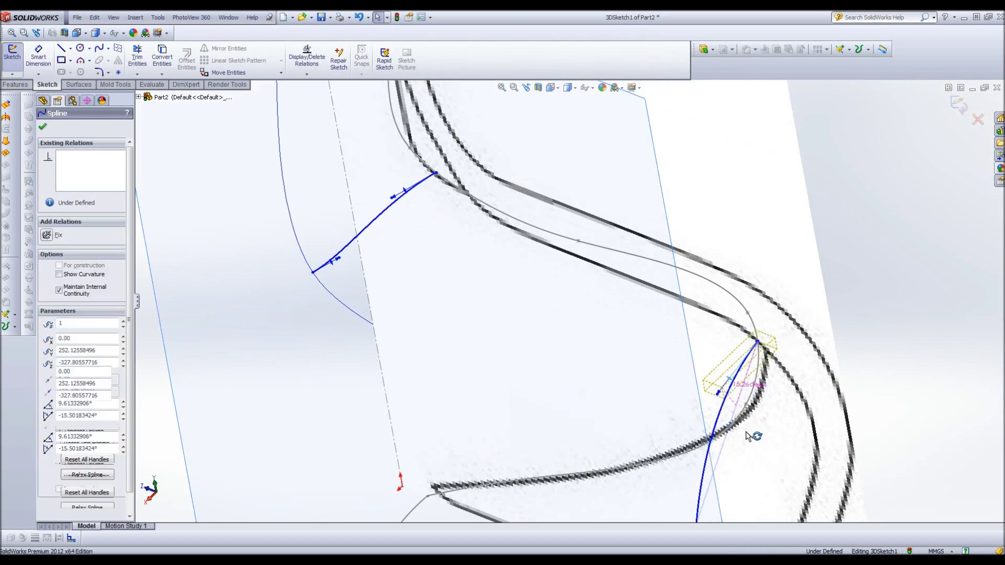
scroll(723, 482, up, 5)
middle_drag(722, 482, 621, 406)
scroll(620, 405, down, 5)
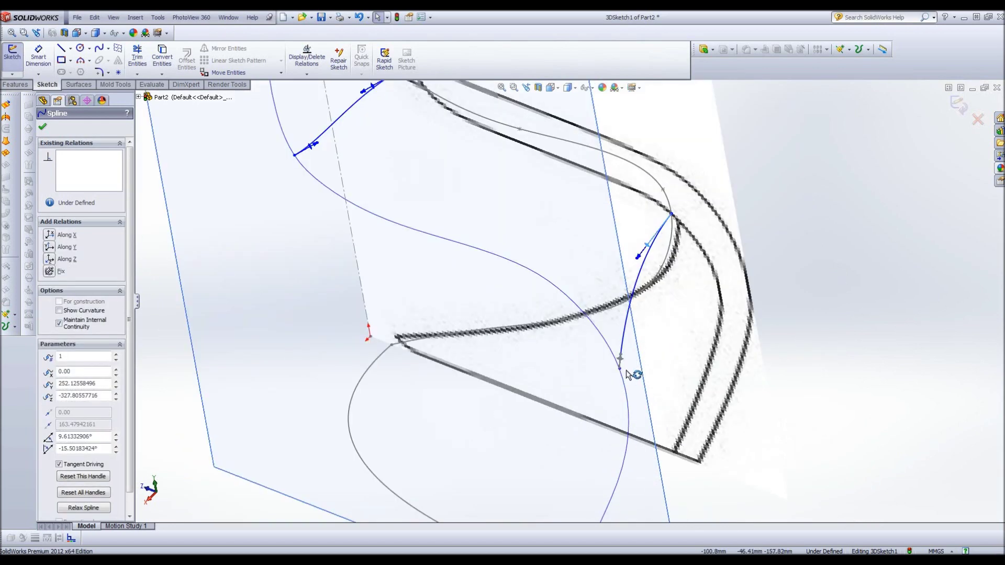
mouse_move(634, 360)
mouse_down()
mouse_move(628, 336)
mouse_move(645, 321)
mouse_up()
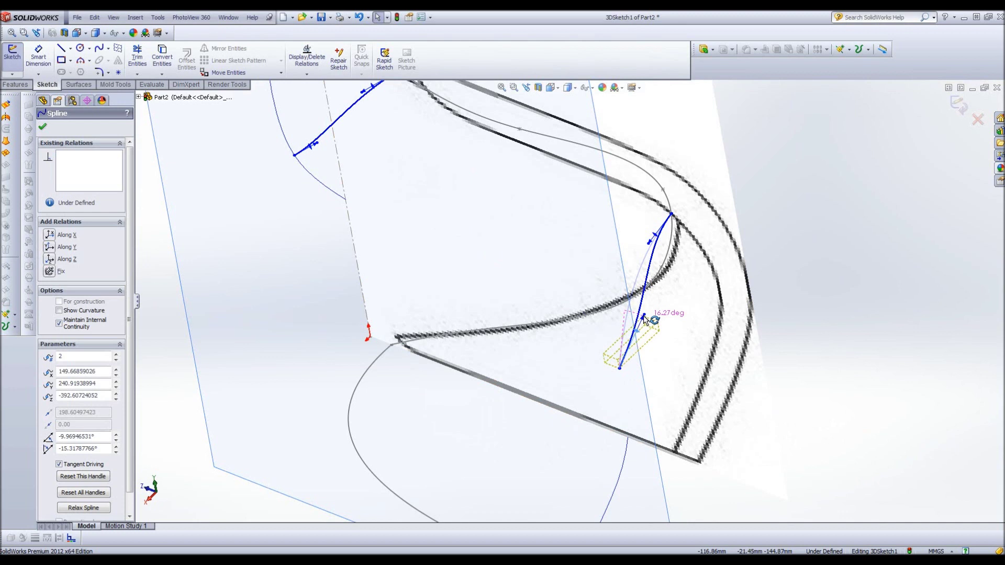
drag(645, 321, 642, 313)
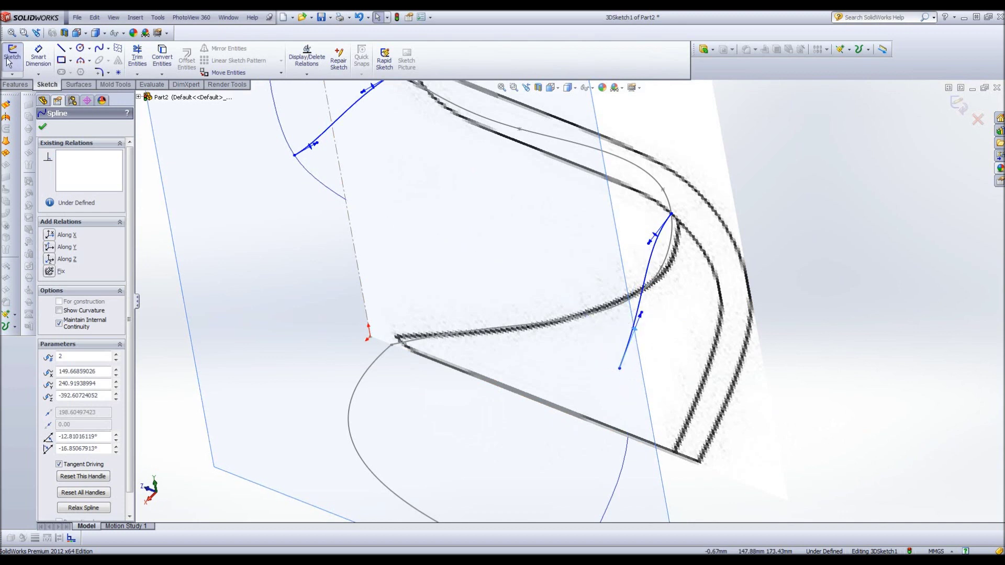
click(12, 74)
click(32, 88)
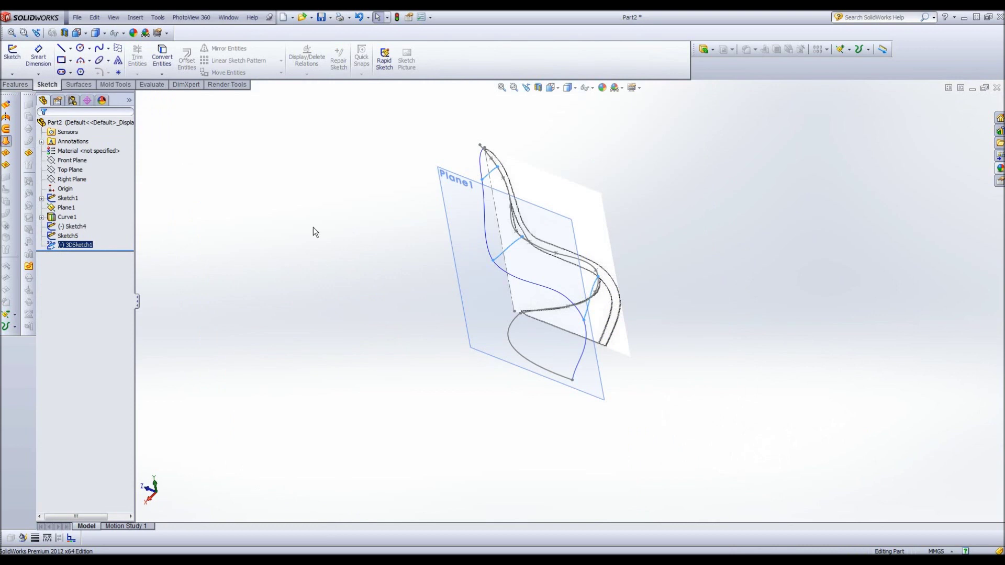
Step: Try a surface loft from Curve1 and Sketch4, then cancel it
click(485, 220)
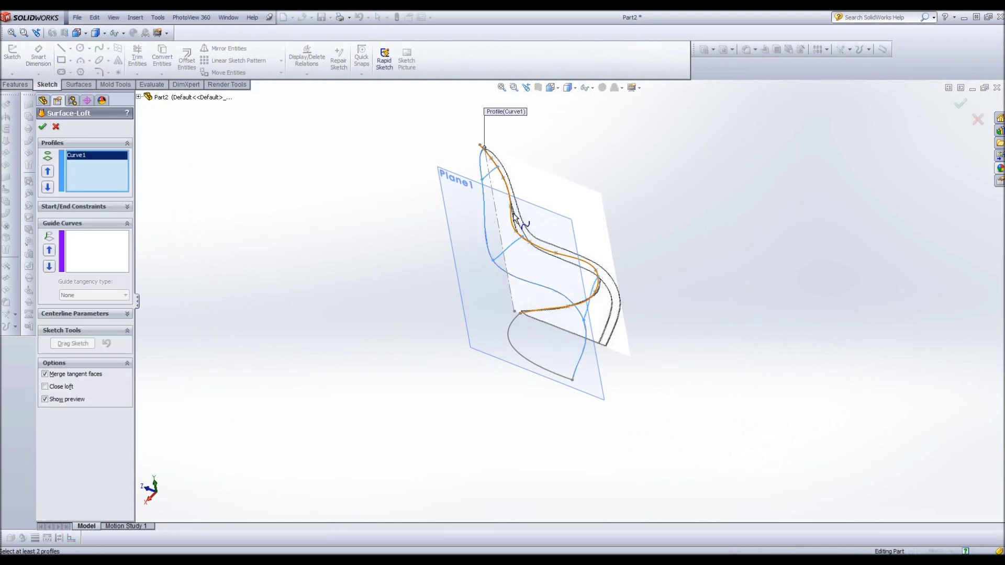
click(512, 214)
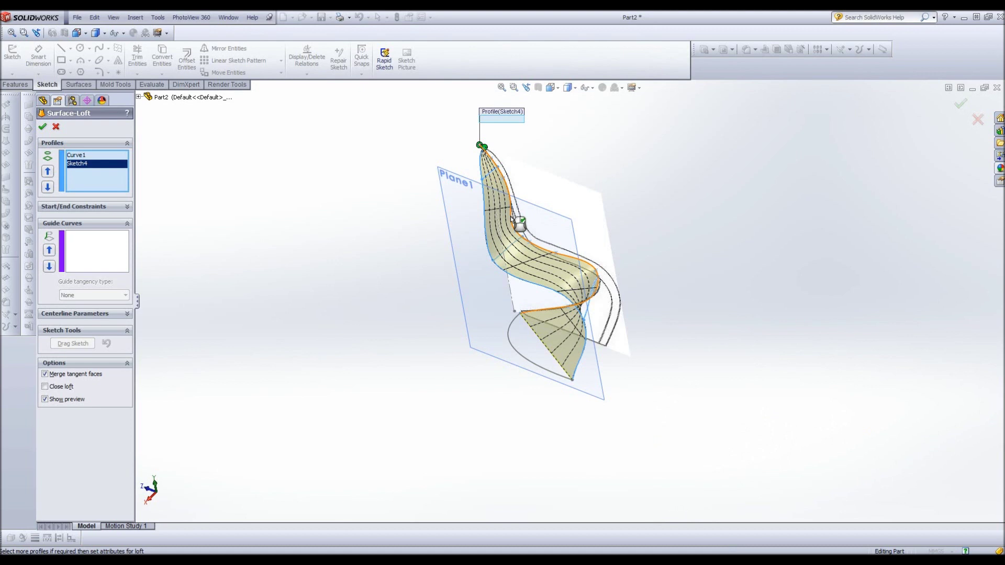
key(Escape)
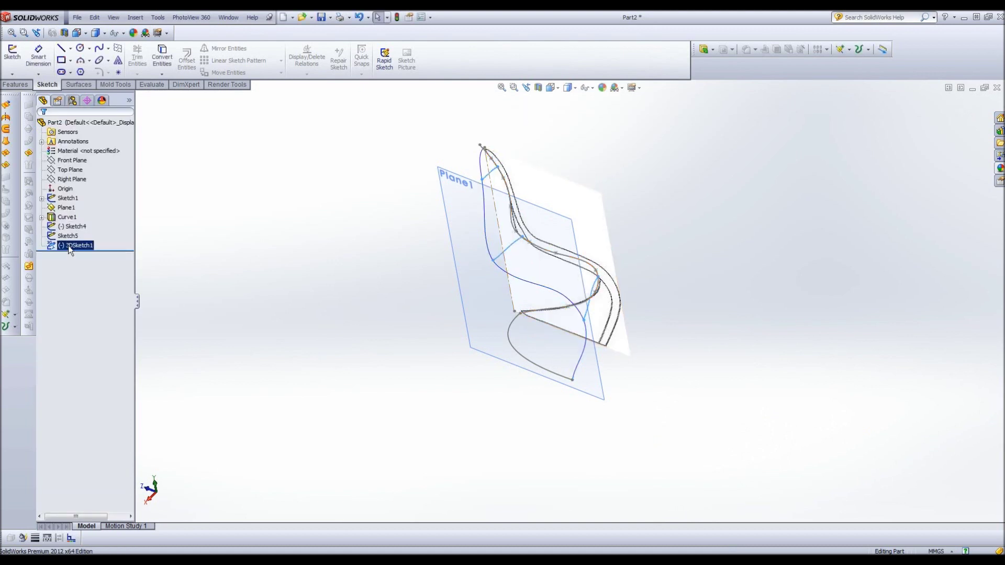
Step: Reopen Sketch4 for editing
click(68, 236)
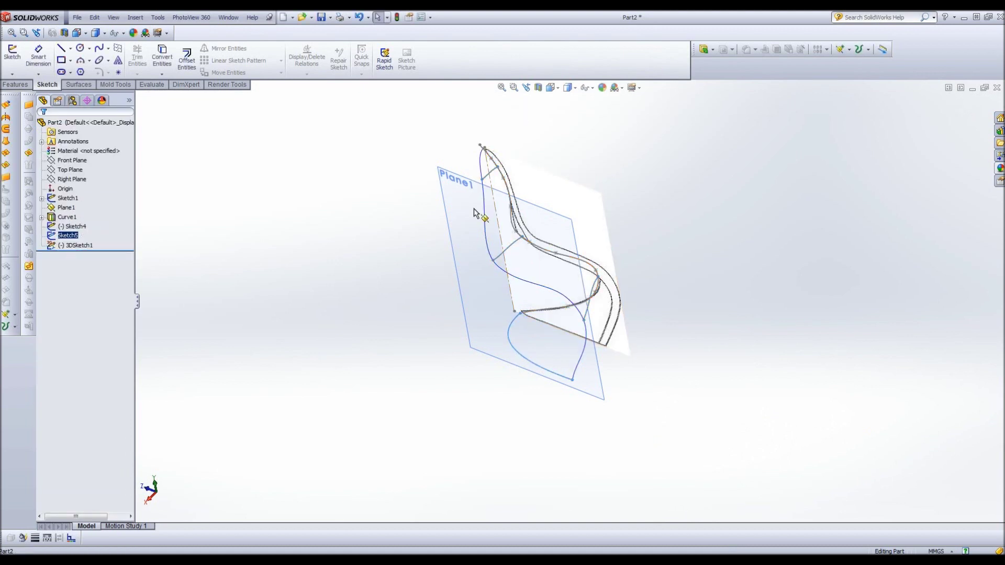
click(507, 192)
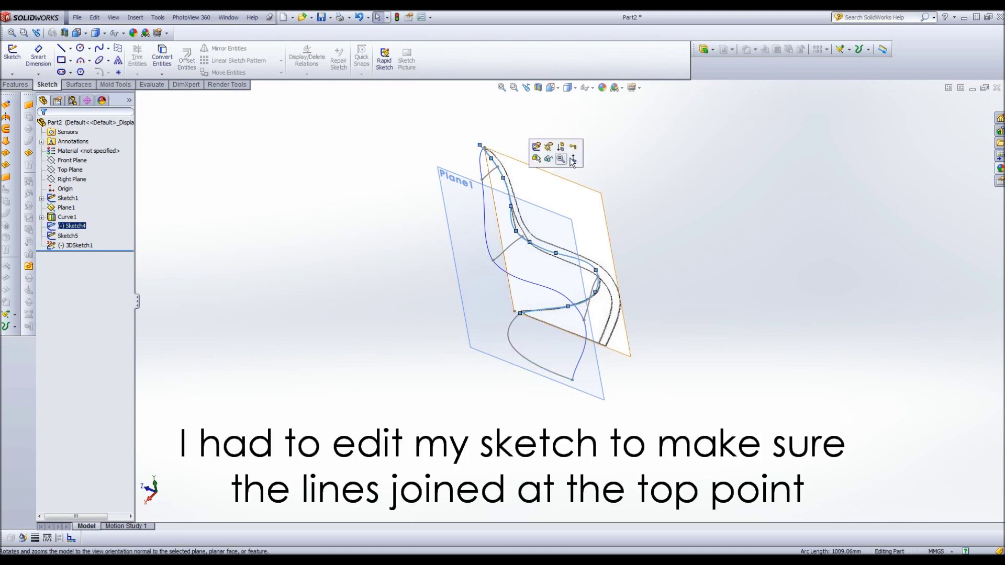
click(542, 147)
scroll(471, 162, down, 5)
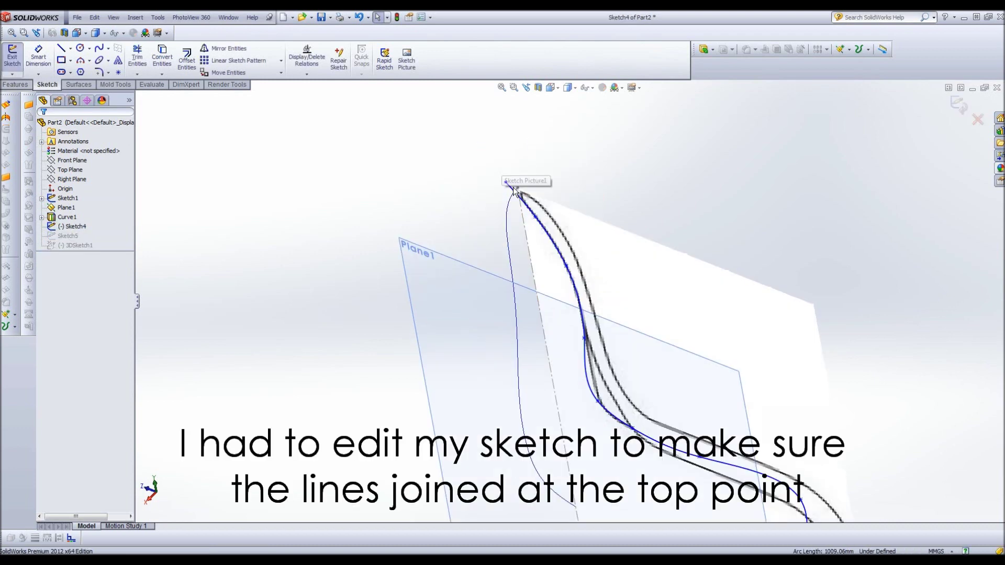
Step: Drag Sketch4's top endpoint onto the shared top point and exit the sketch
scroll(471, 161, down, 4)
drag(471, 159, 503, 176)
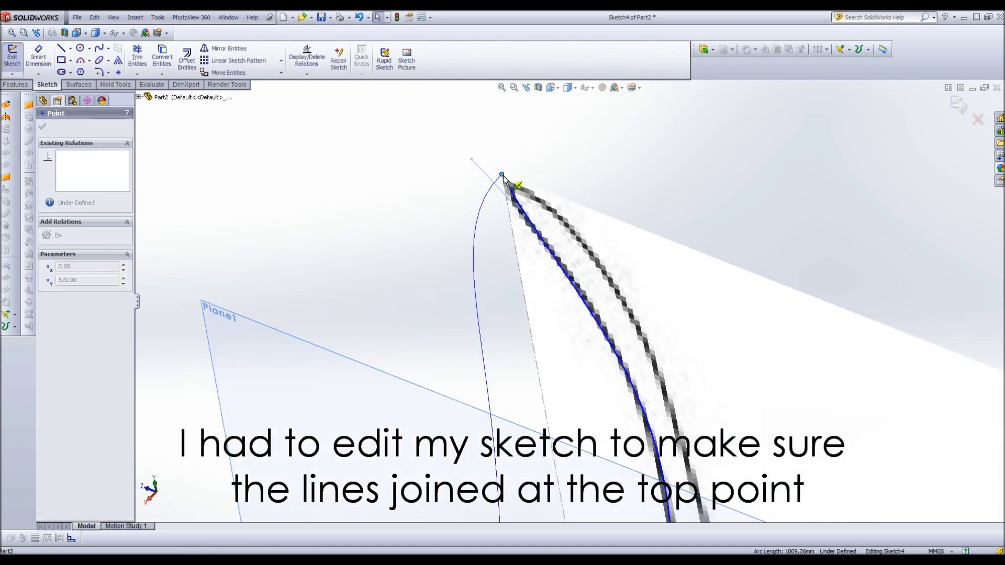
click(435, 233)
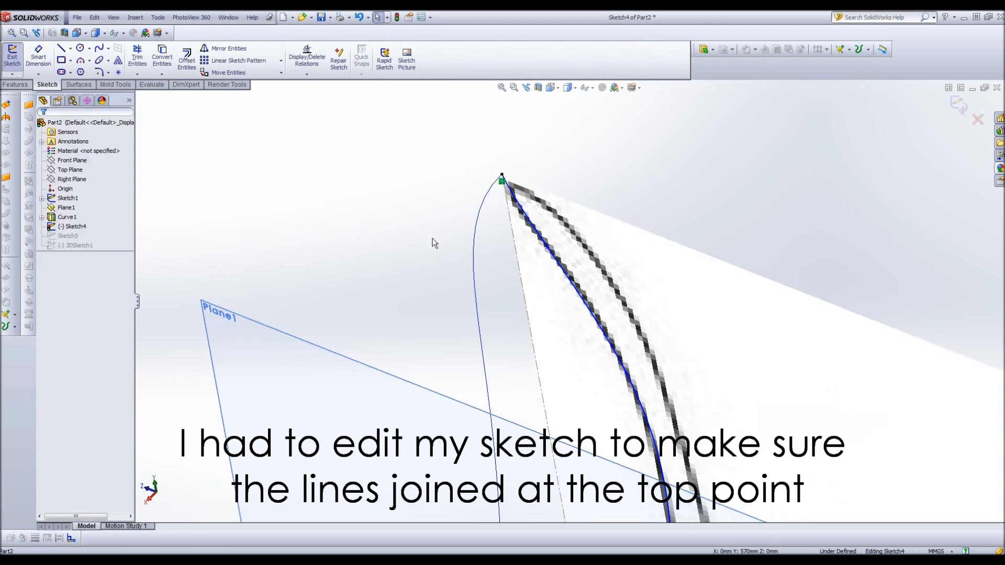
scroll(432, 238, up, 5)
click(15, 85)
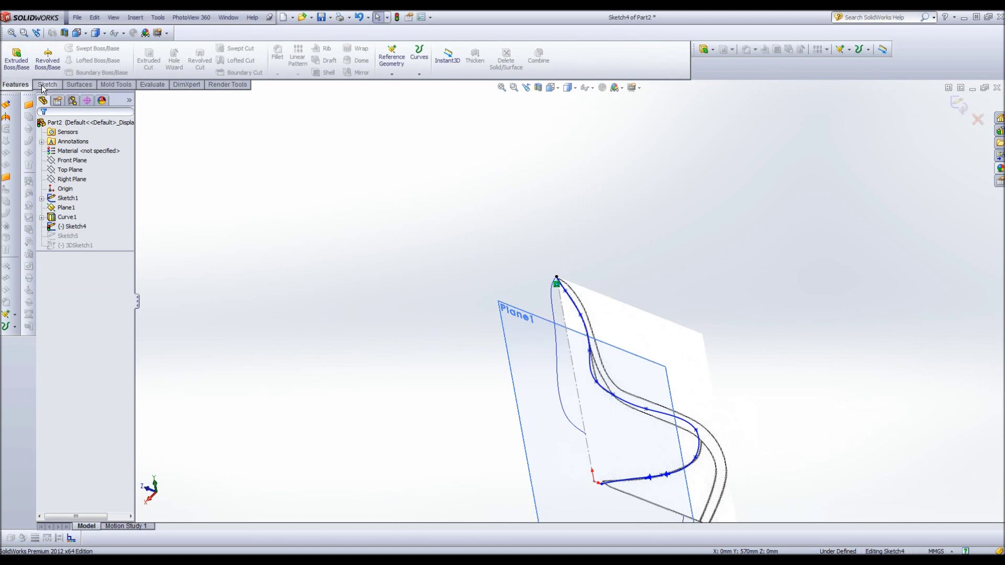
click(47, 85)
click(12, 57)
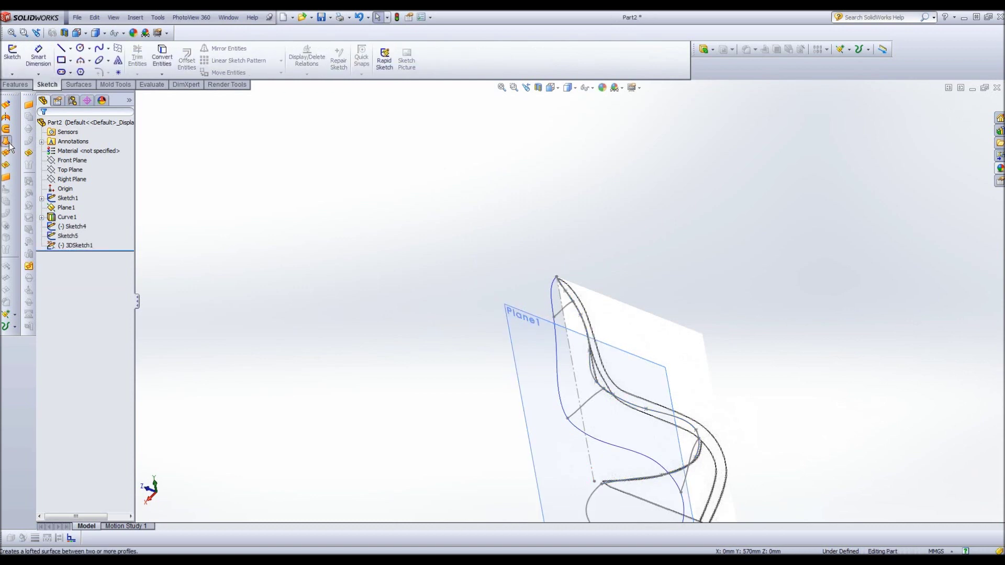
Step: Start a lofted surface with Curve1 and Sketch4 as the profiles
click(6, 140)
click(555, 337)
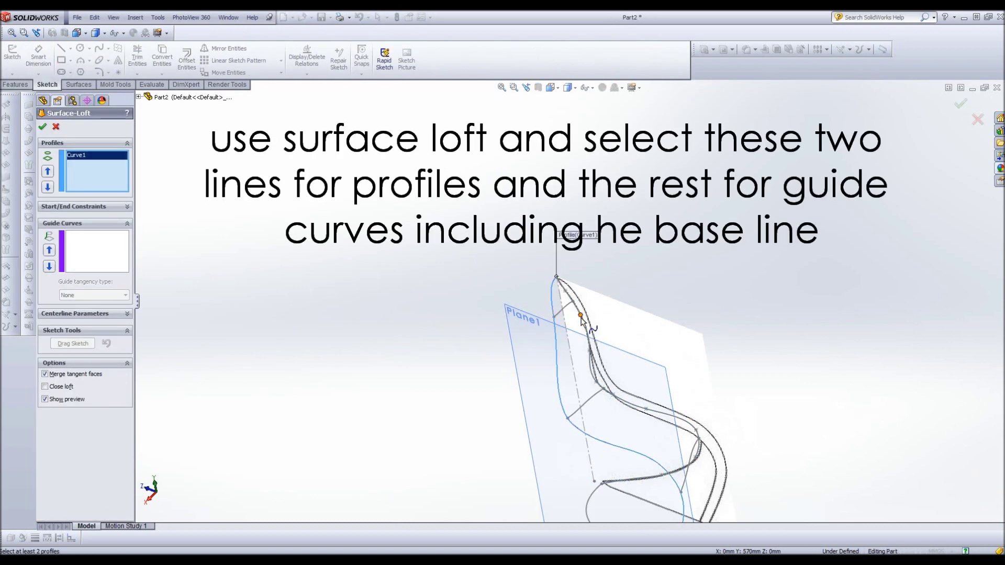
click(587, 332)
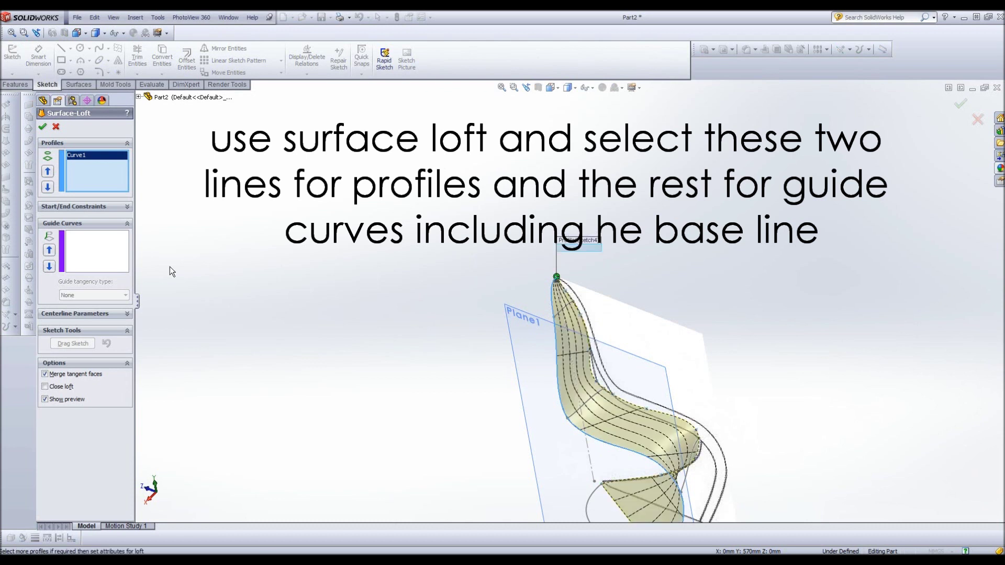
click(90, 264)
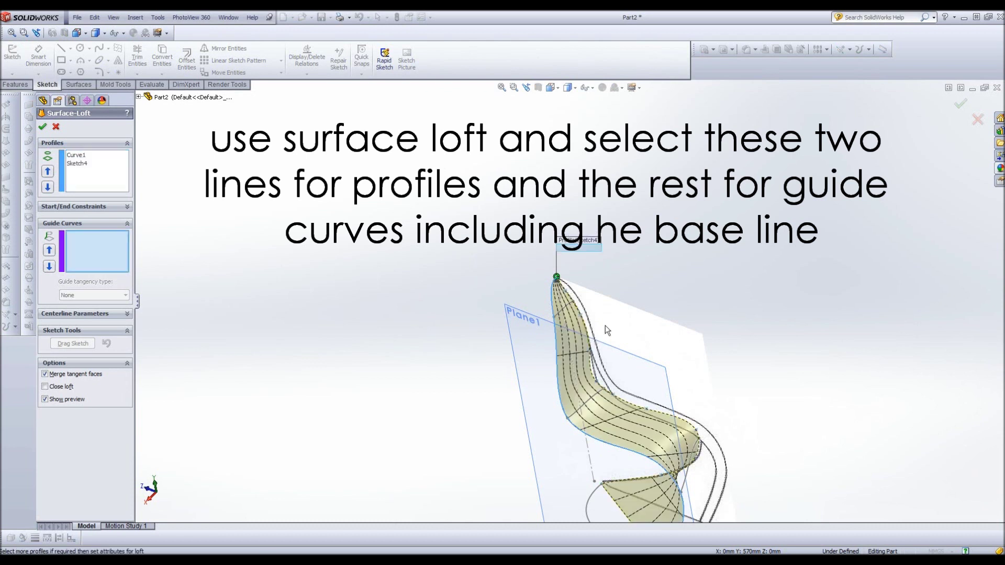
Step: Add three connector curves and the Sketch5 base line as guides, creating Surface-Loft1
click(561, 313)
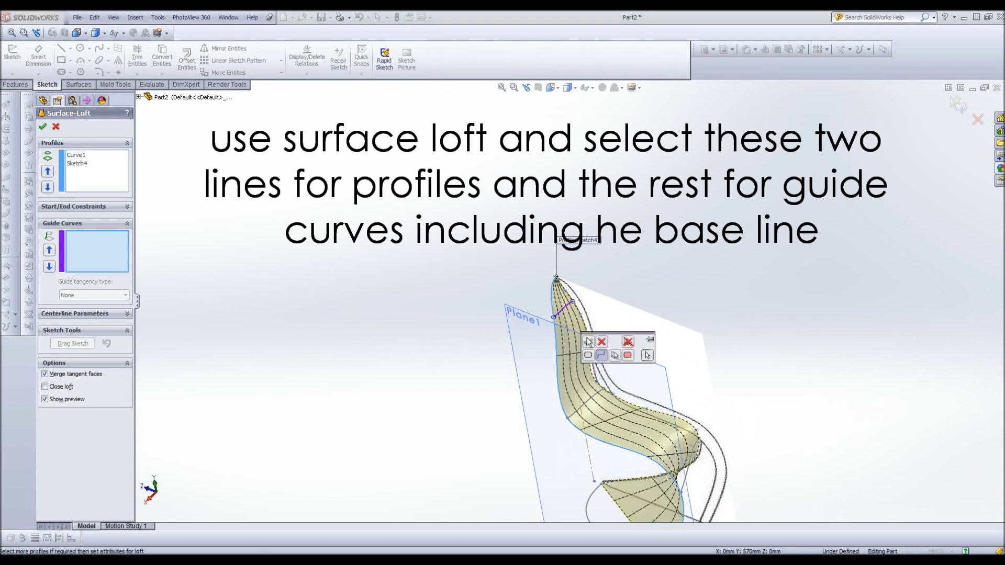
right_click(631, 417)
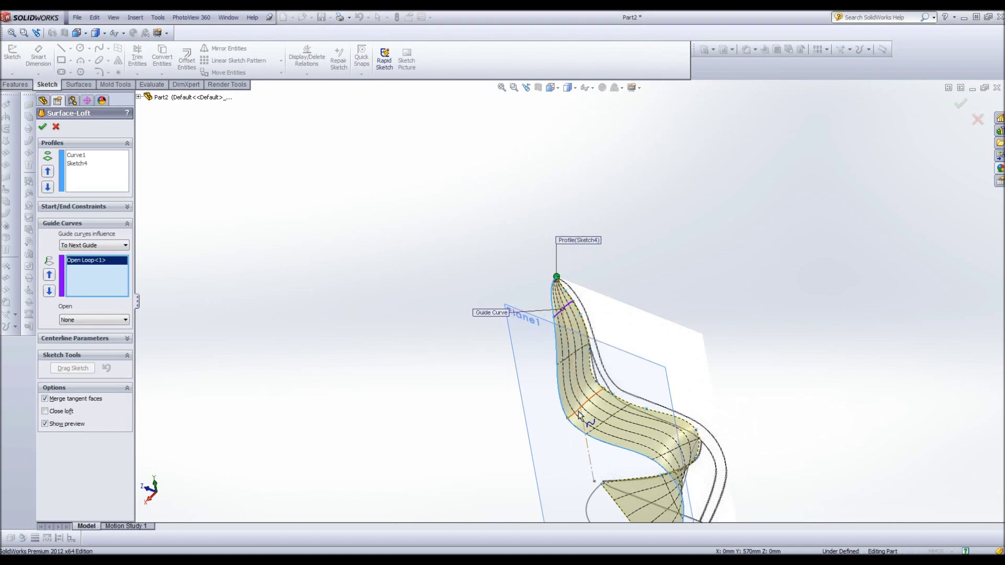
click(579, 412)
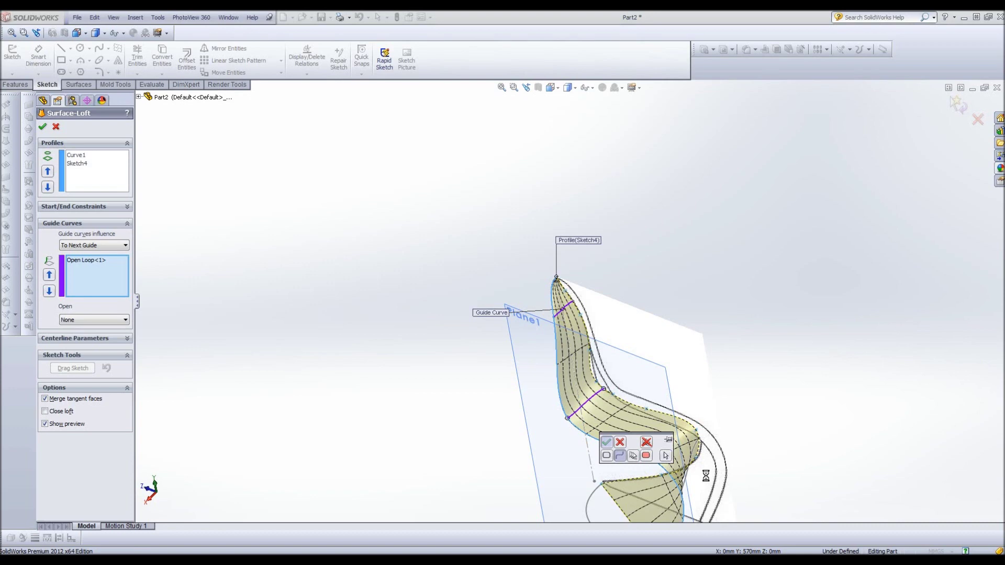
middle_drag(692, 472, 686, 455)
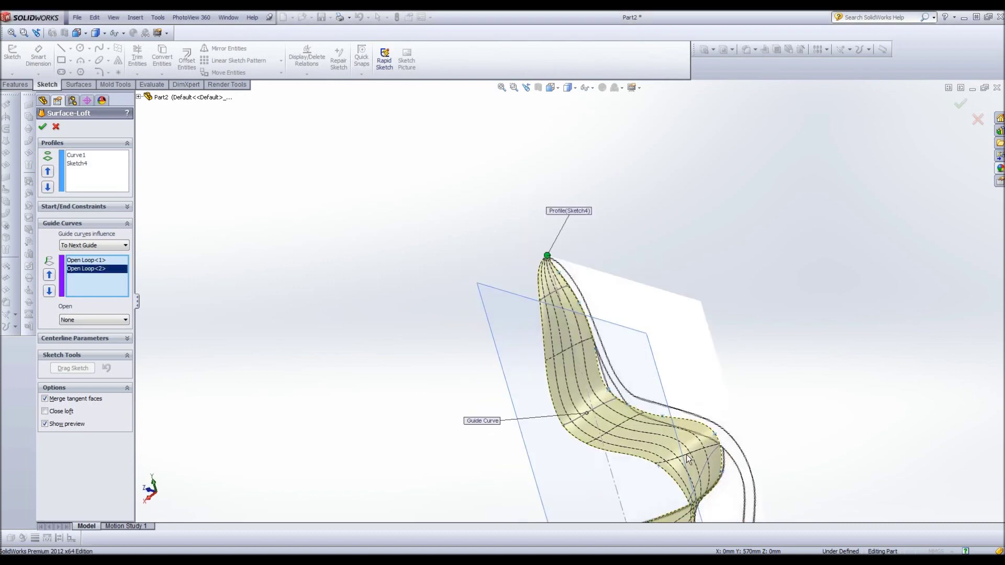
scroll(704, 488, down, 4)
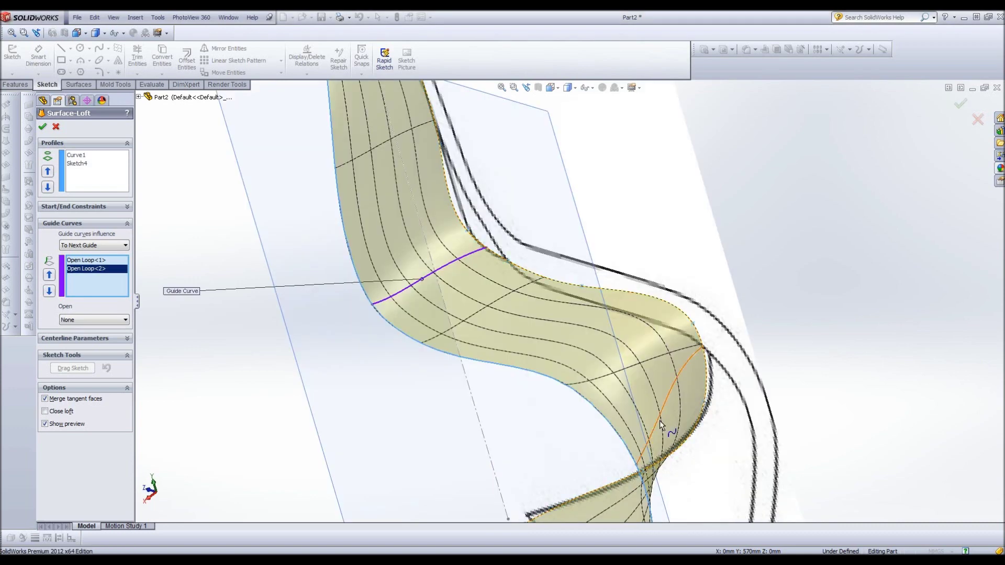
click(659, 420)
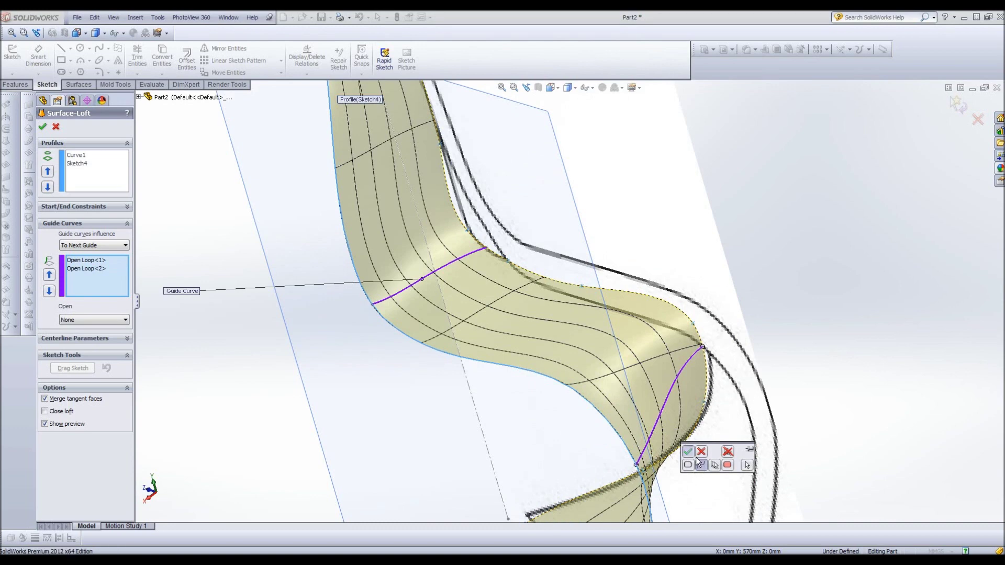
click(690, 453)
scroll(519, 471, up, 5)
click(537, 466)
click(550, 446)
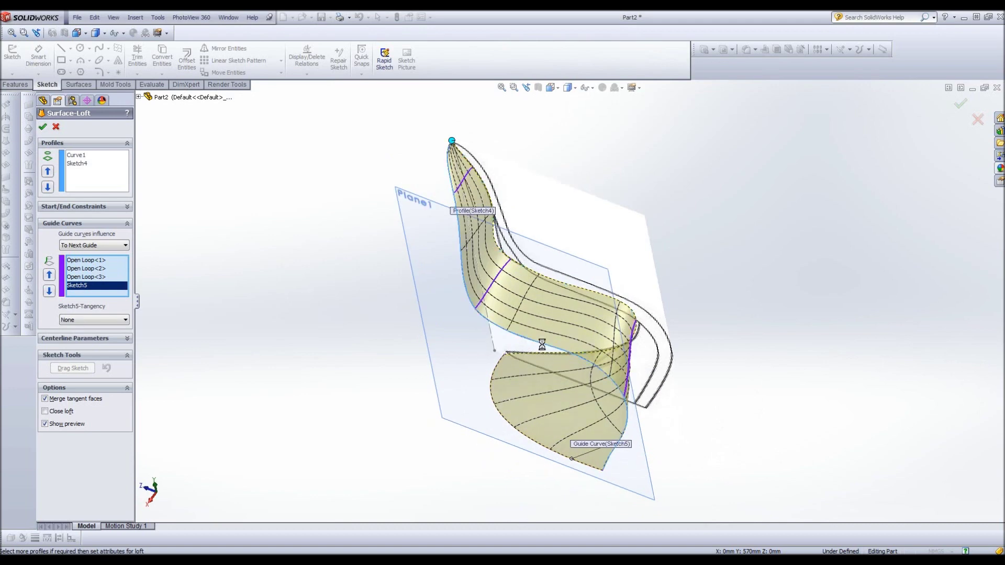
mouse_move(616, 358)
middle_down()
mouse_move(646, 231)
mouse_move(595, 236)
mouse_move(619, 251)
mouse_move(652, 242)
mouse_move(653, 229)
mouse_move(664, 230)
mouse_move(654, 229)
middle_up()
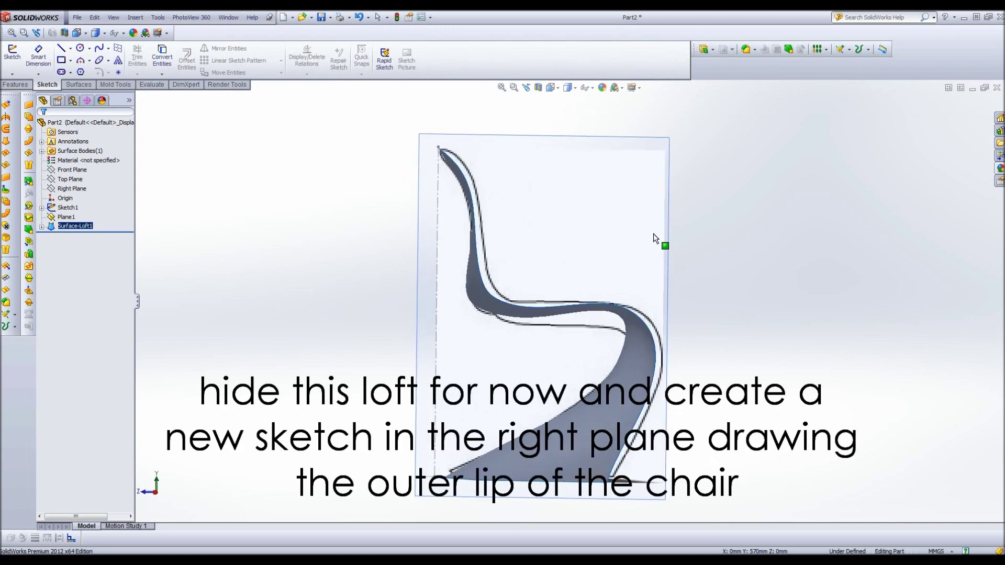
Step: View the chair normal to the Right Plane and hide Surface-Loft1
click(72, 188)
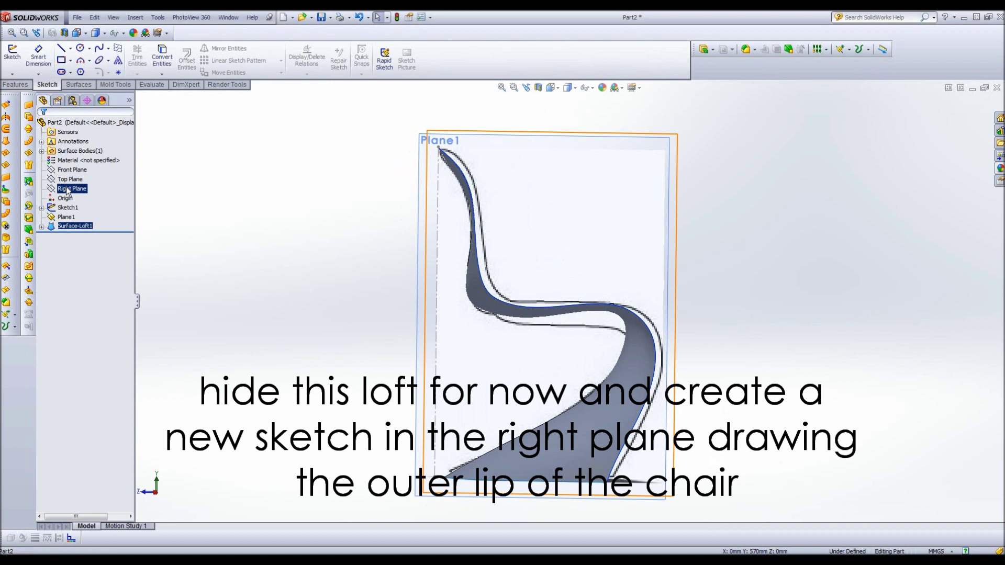
click(110, 175)
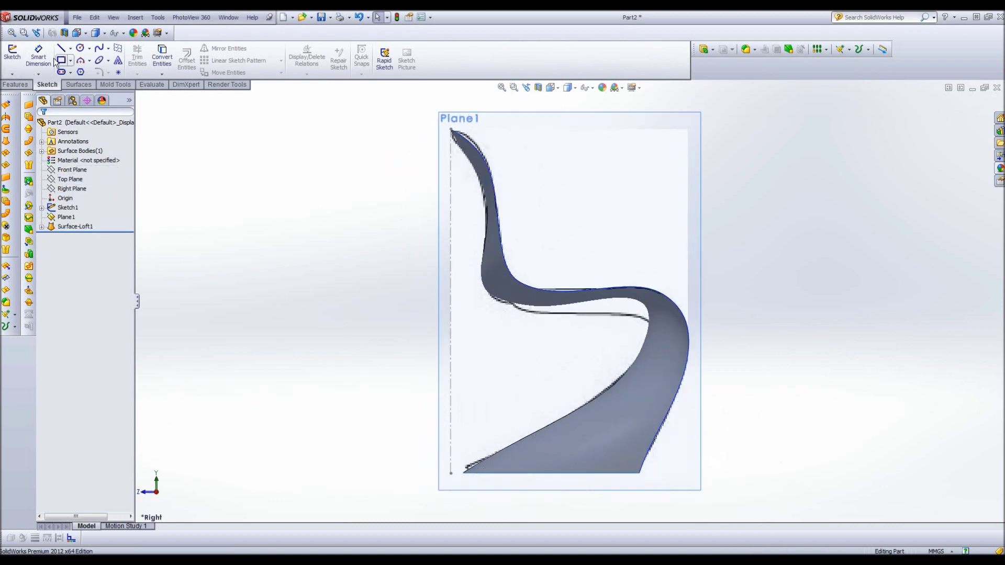
click(79, 189)
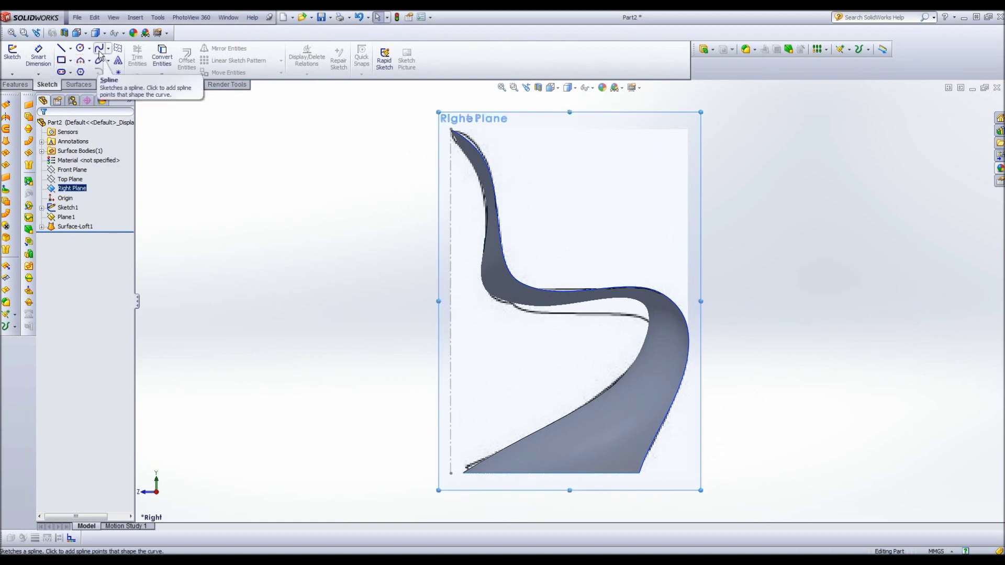
right_click(62, 227)
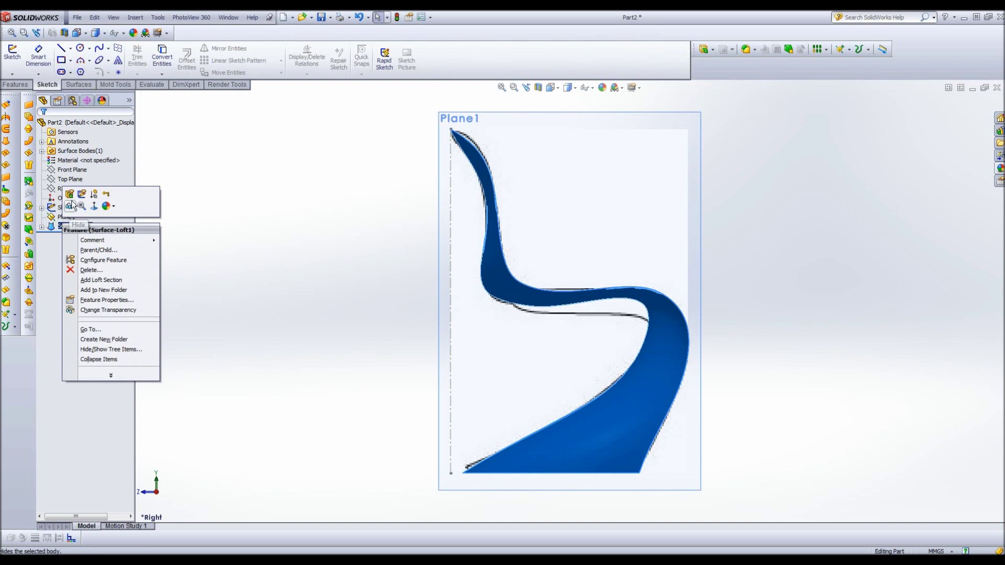
click(70, 207)
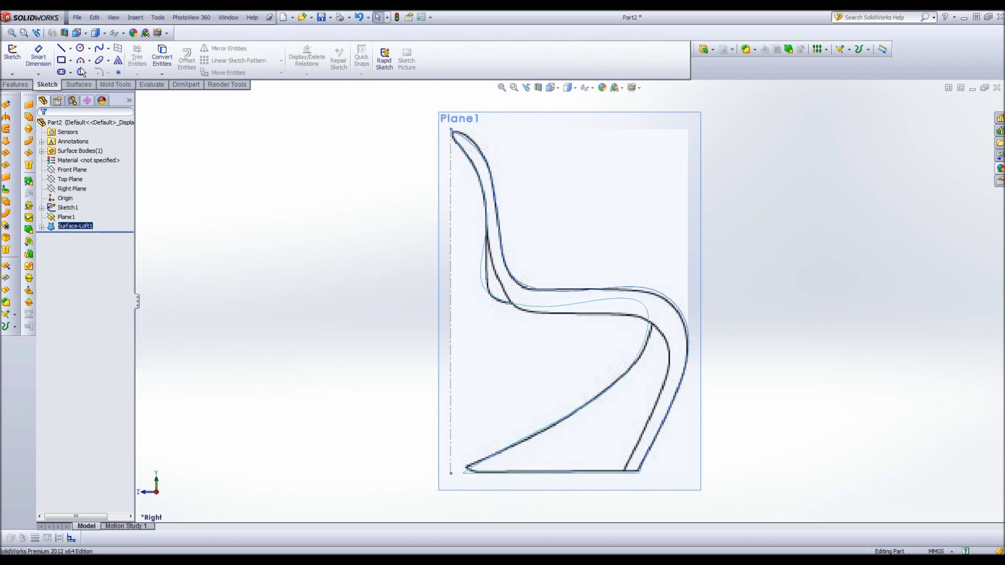
click(99, 48)
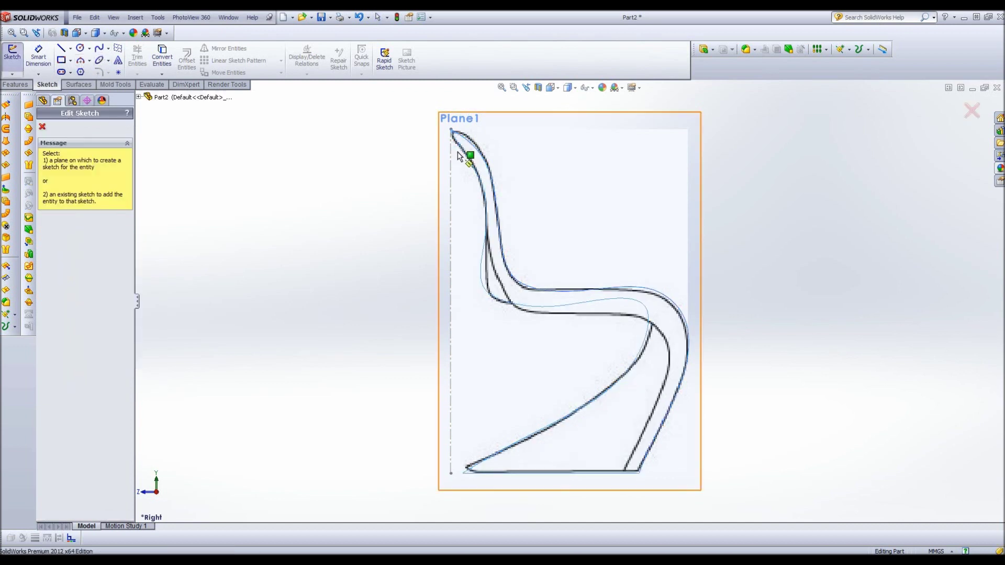
Step: On the Right Plane, trace a spline along the chair's outer lip from top to base line
click(42, 126)
click(71, 188)
click(12, 53)
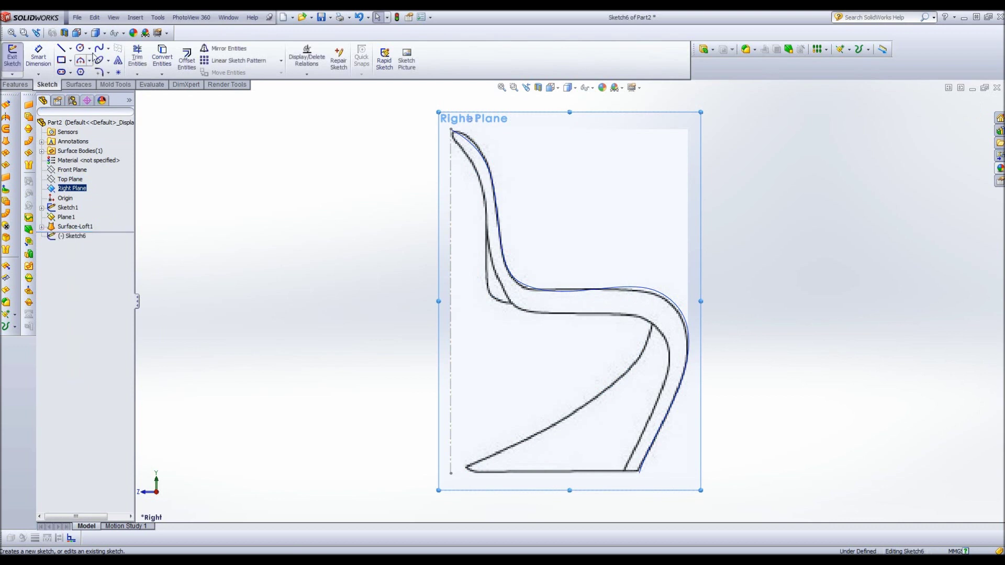
click(442, 129)
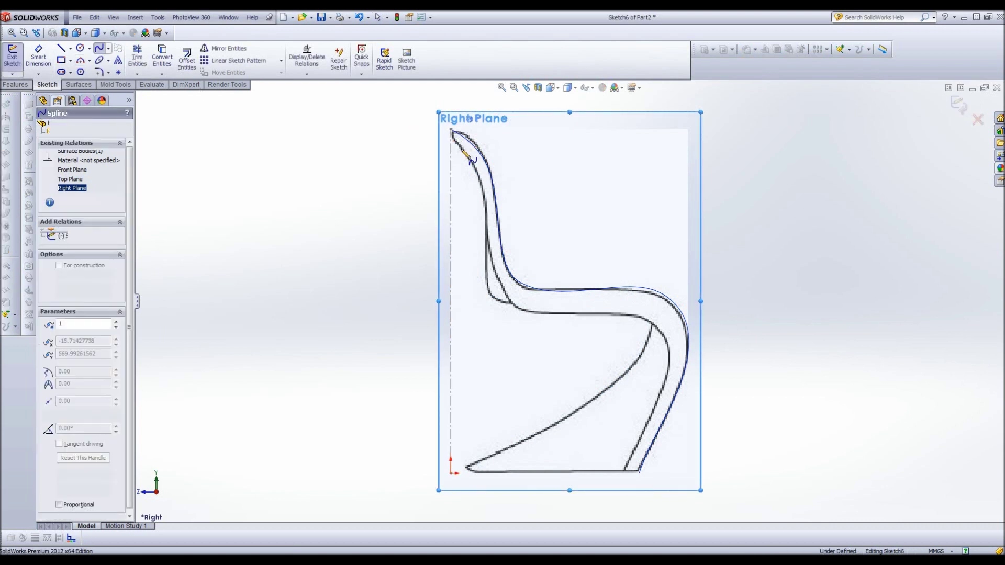
click(484, 196)
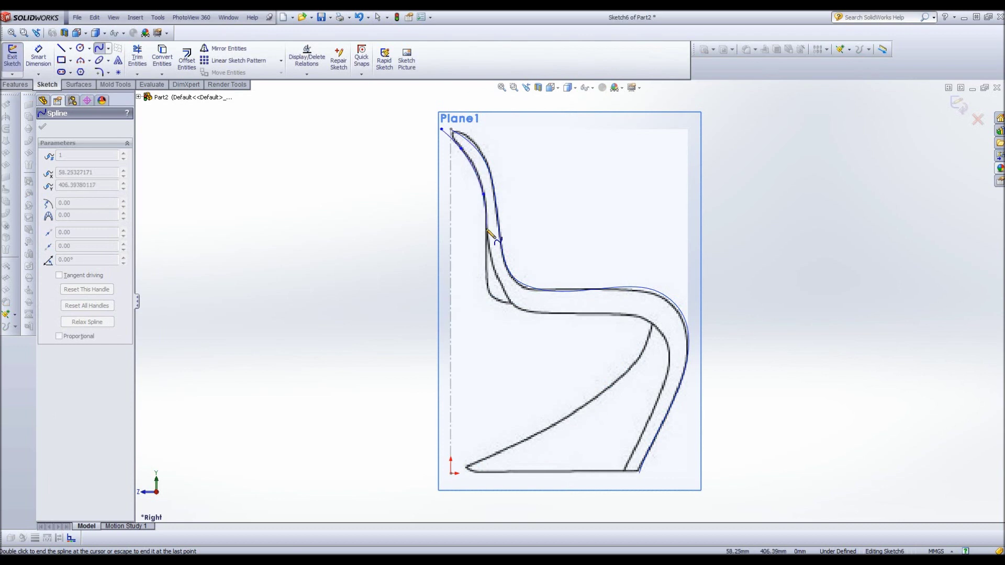
click(487, 230)
click(494, 271)
click(509, 299)
click(533, 313)
click(589, 314)
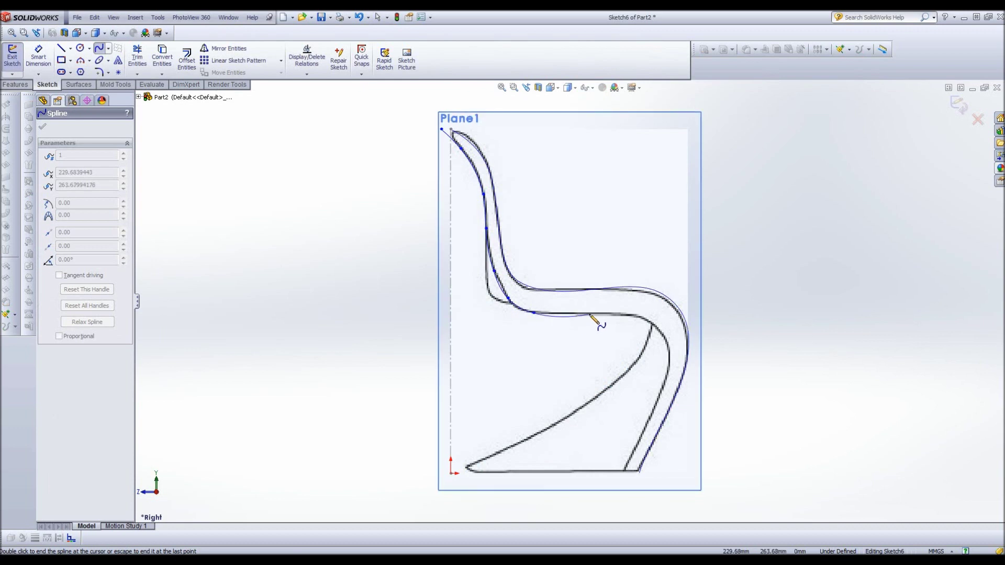
click(640, 316)
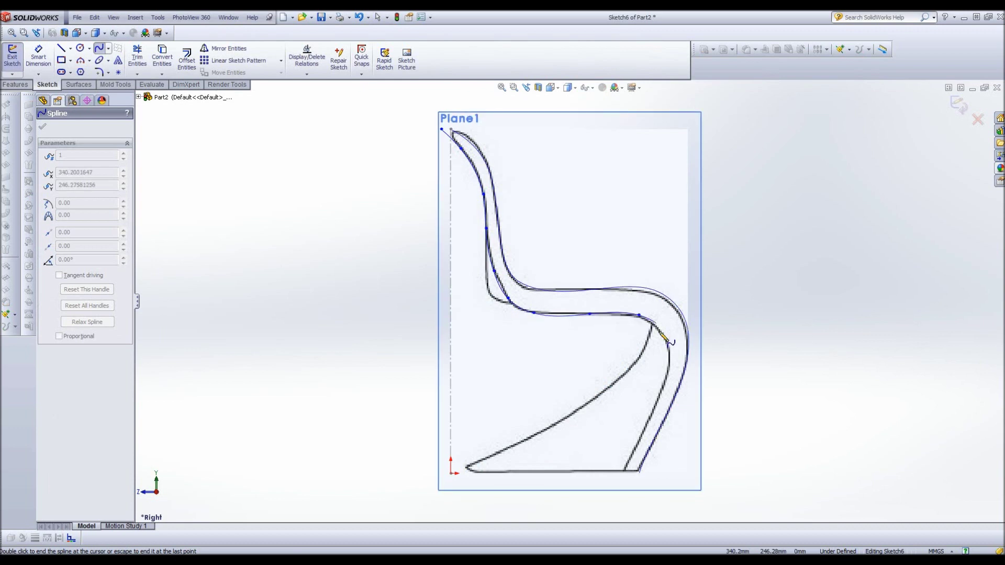
click(662, 336)
click(670, 355)
click(667, 378)
click(649, 423)
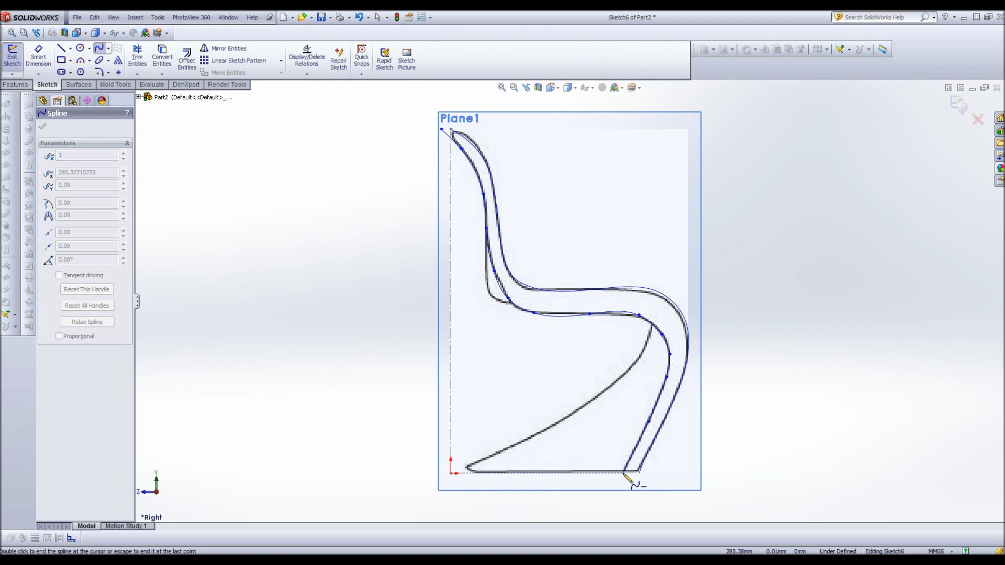
double_click(626, 477)
key(Escape)
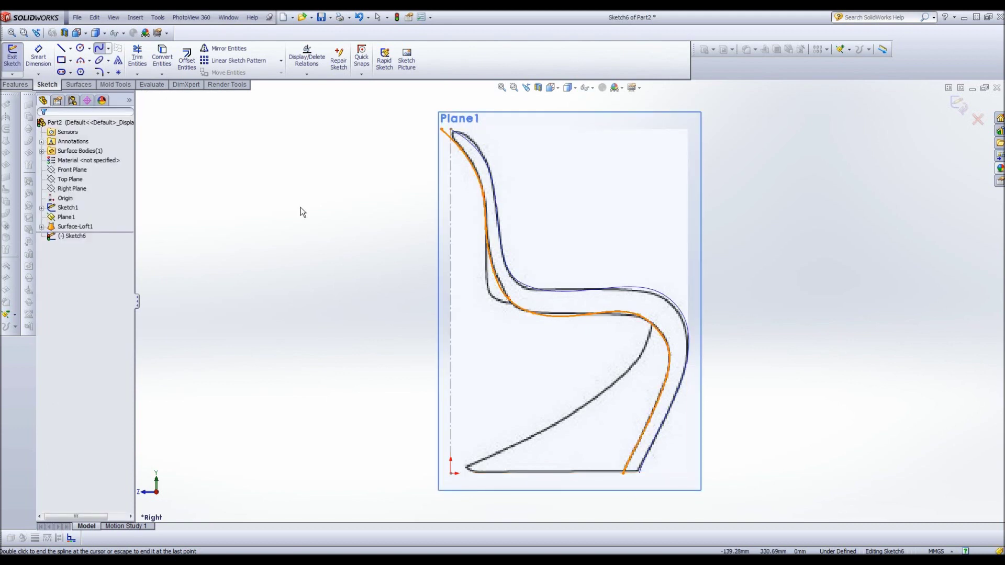
Step: Dimension the spline's top end 15 mm from the original top point and exit Sketch6
click(442, 130)
ctrl+click(451, 130)
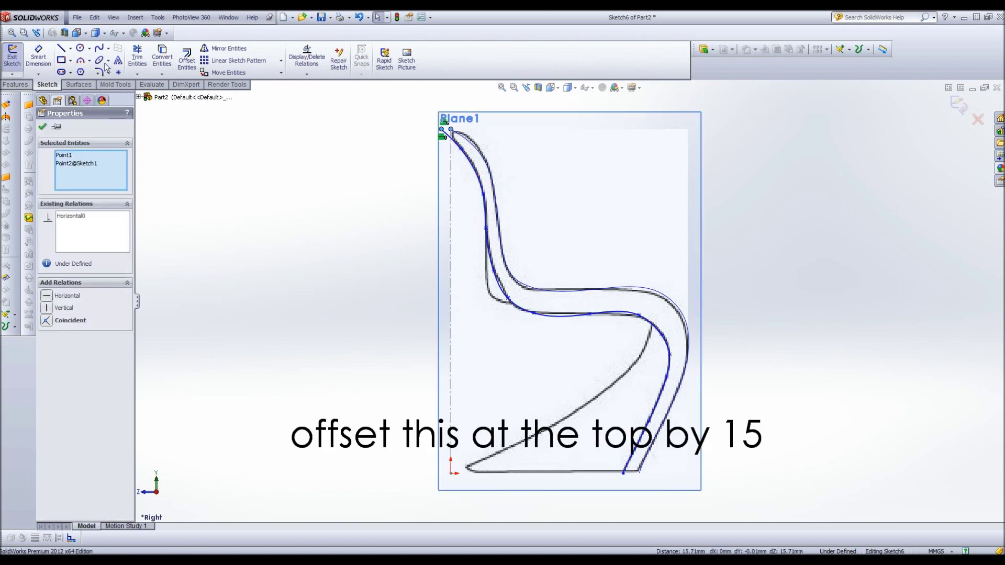
click(38, 57)
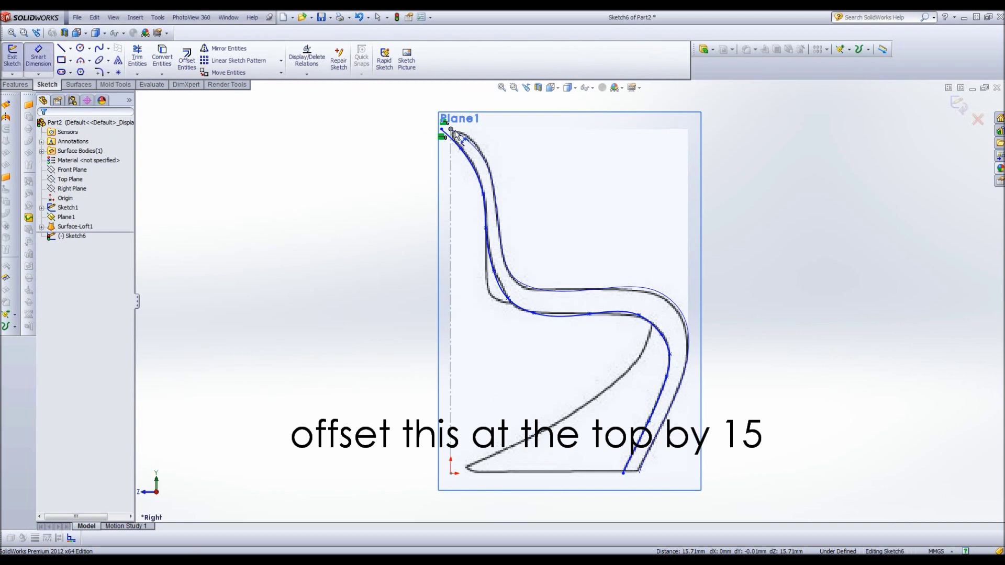
click(451, 129)
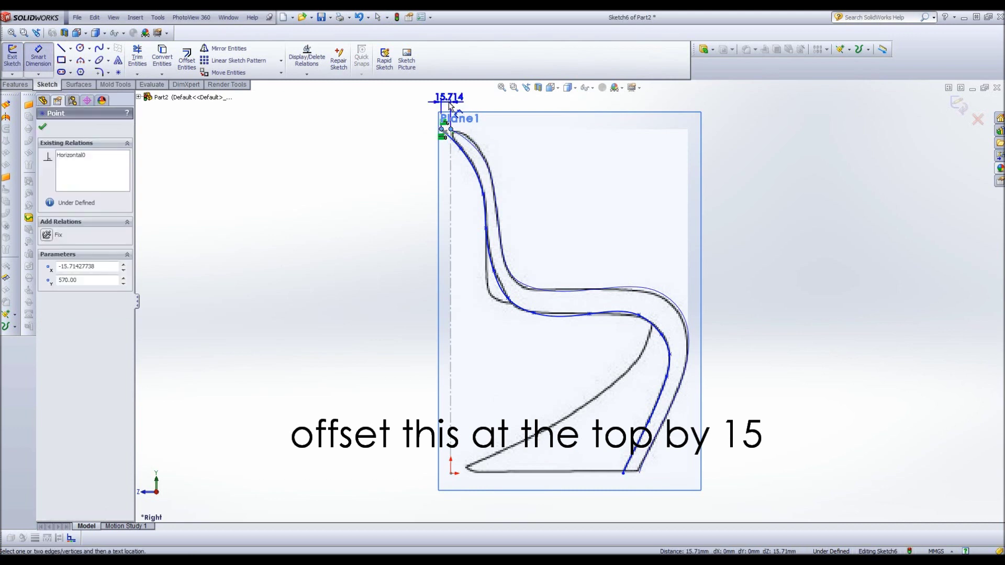
click(446, 97)
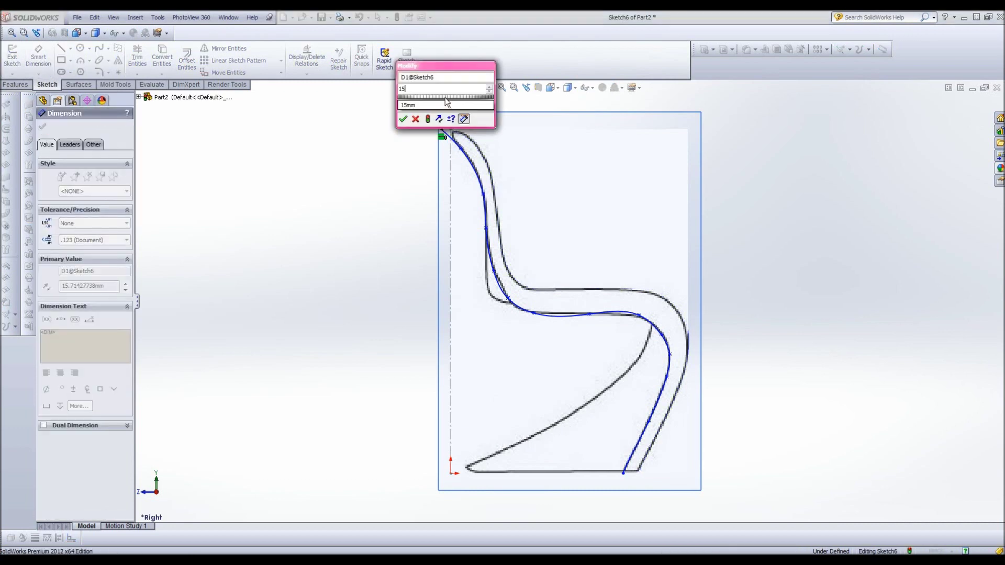
key(Return)
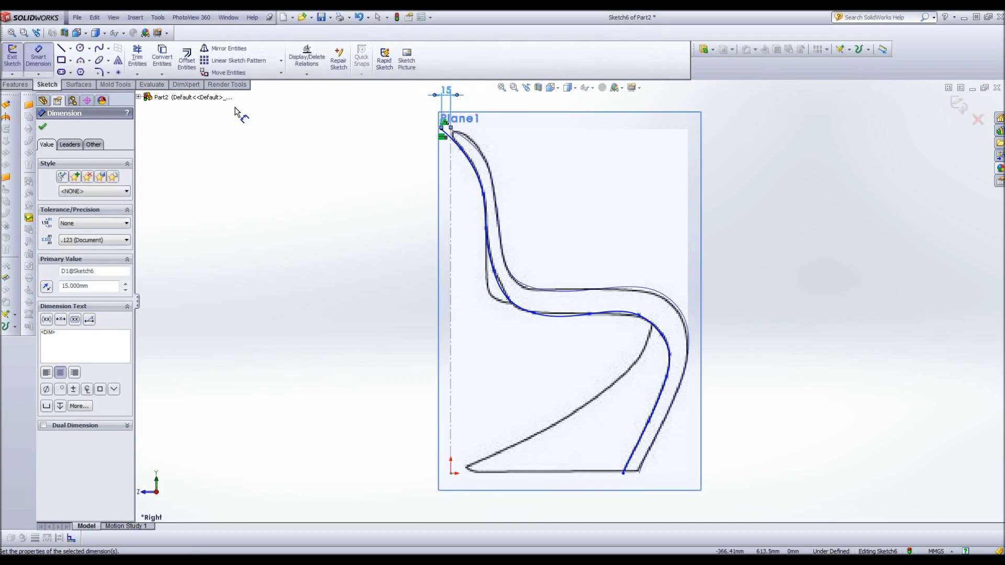
click(42, 126)
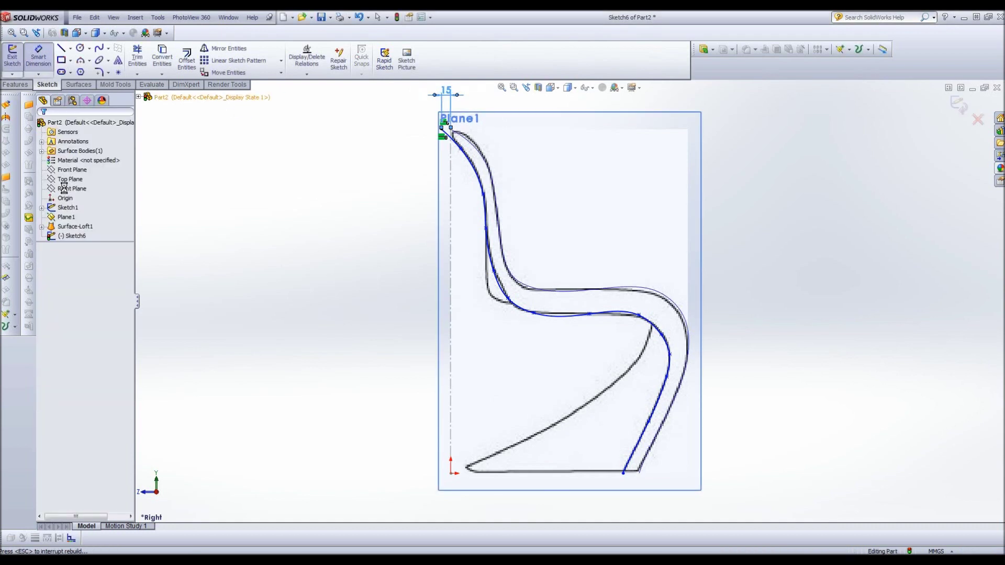
click(73, 169)
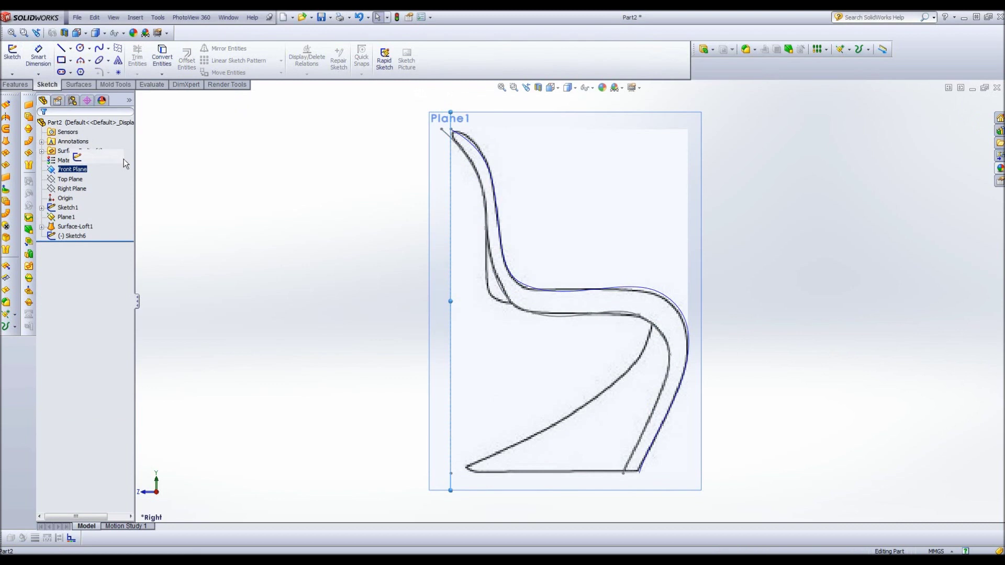
Step: On the Front Plane, draw a construction line from the origin and dimension it 165 mm
click(124, 159)
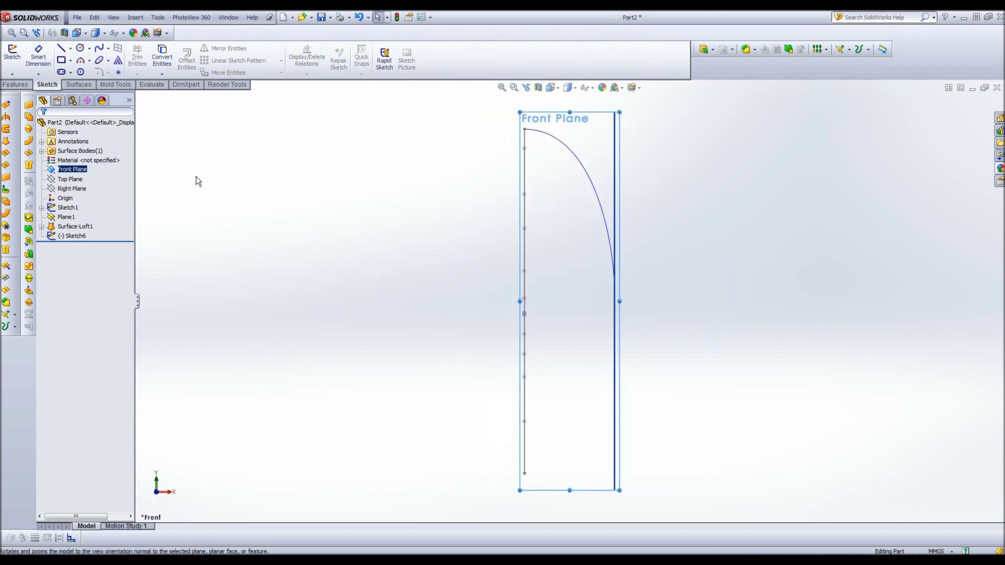
click(61, 47)
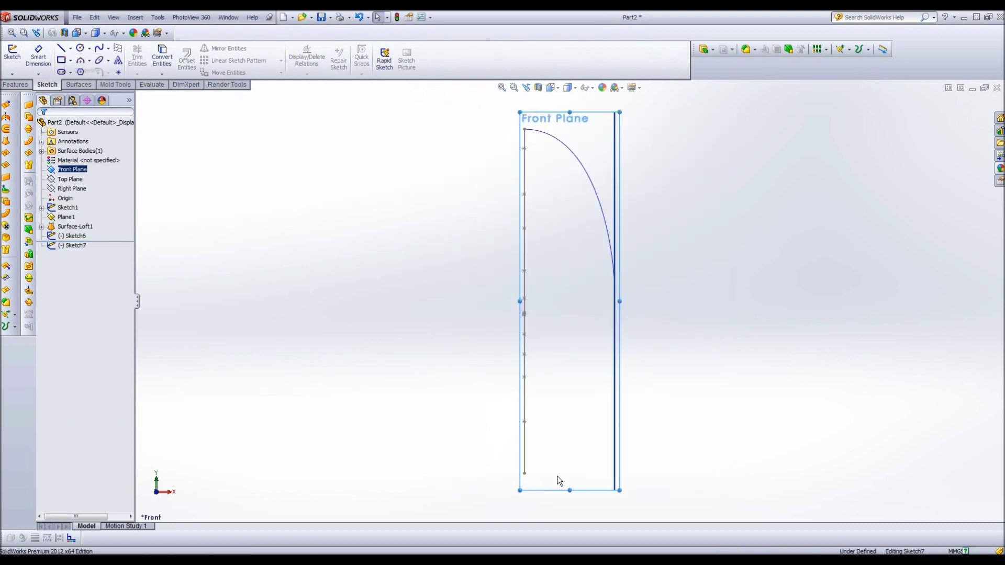
click(525, 474)
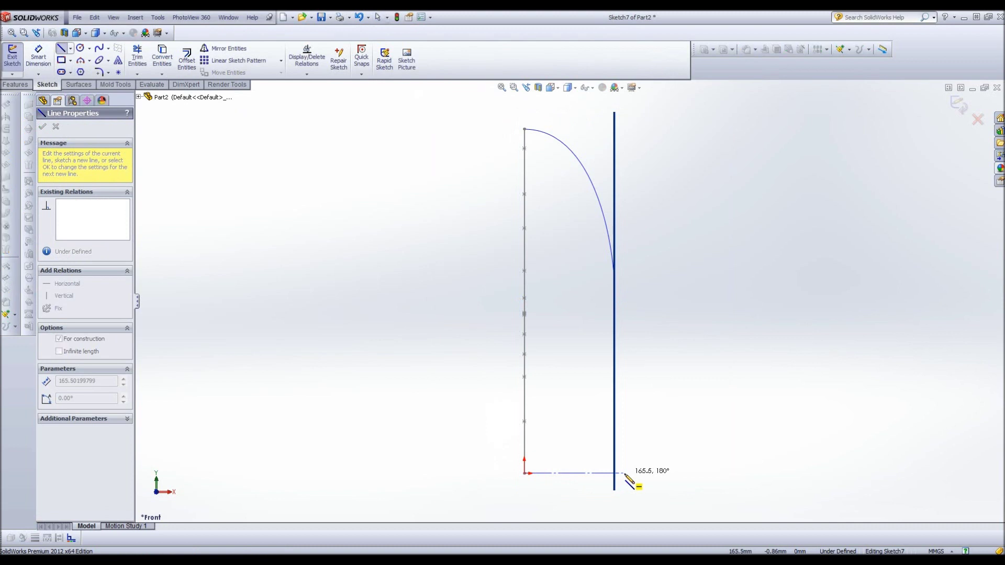
click(625, 473)
key(Escape)
click(39, 58)
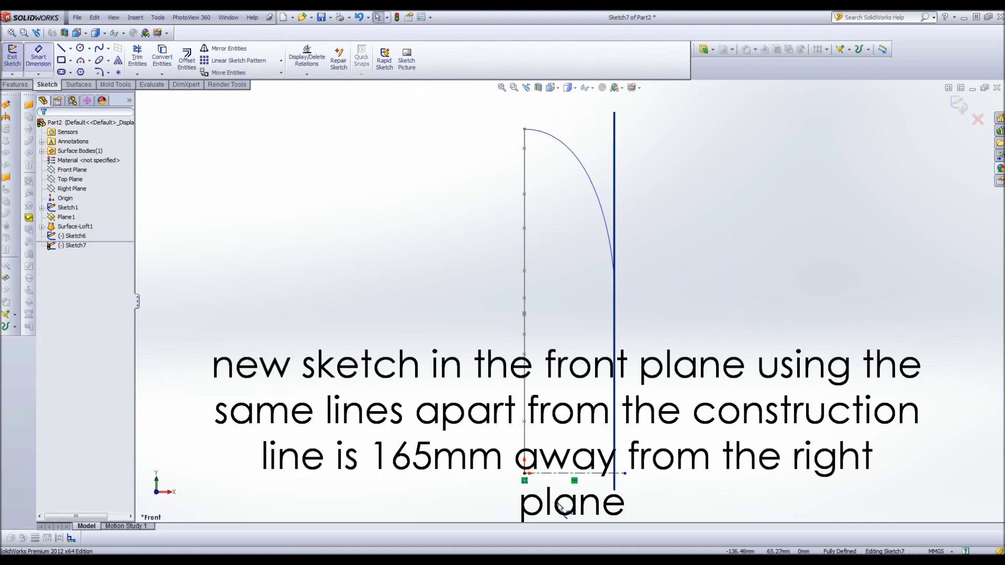
click(565, 473)
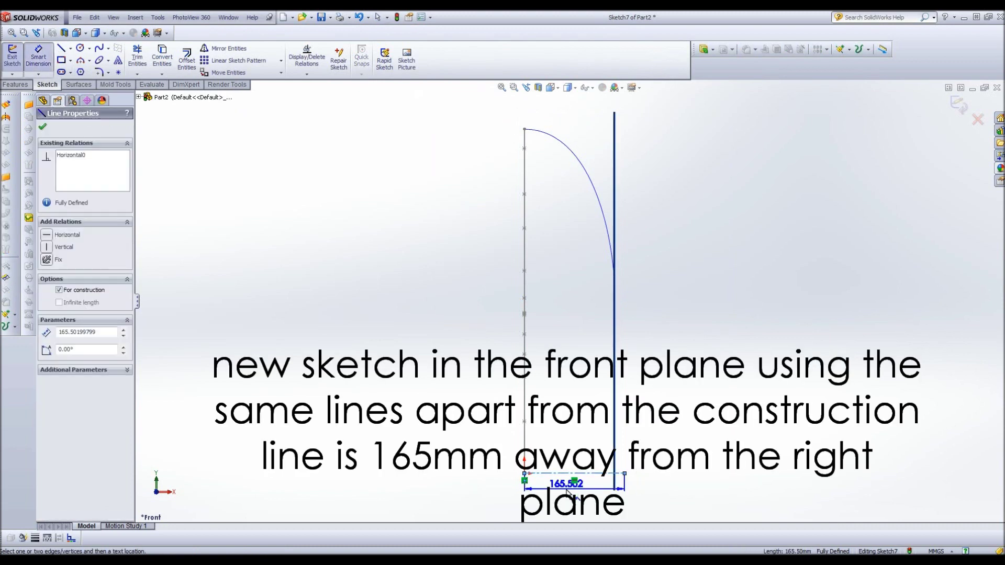
click(568, 492)
text(165)
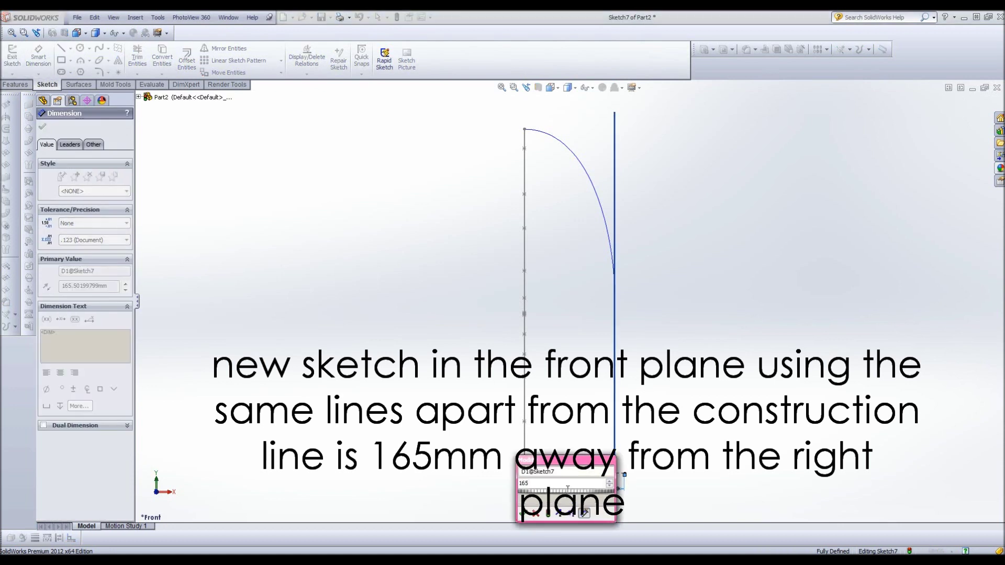
key(Return)
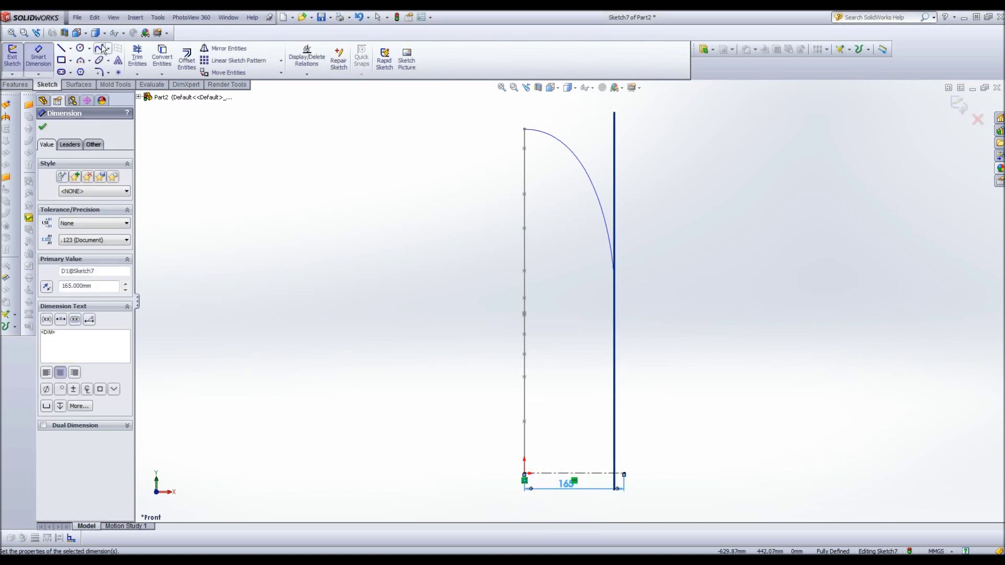
Step: Draw a three-point spline from the construction line's end up to the top point
click(100, 49)
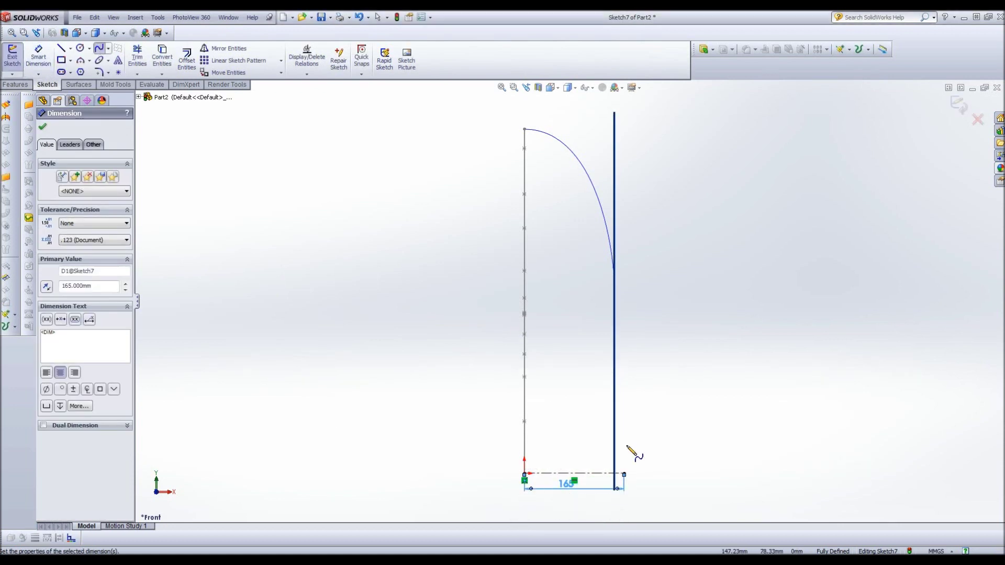
click(624, 474)
click(625, 303)
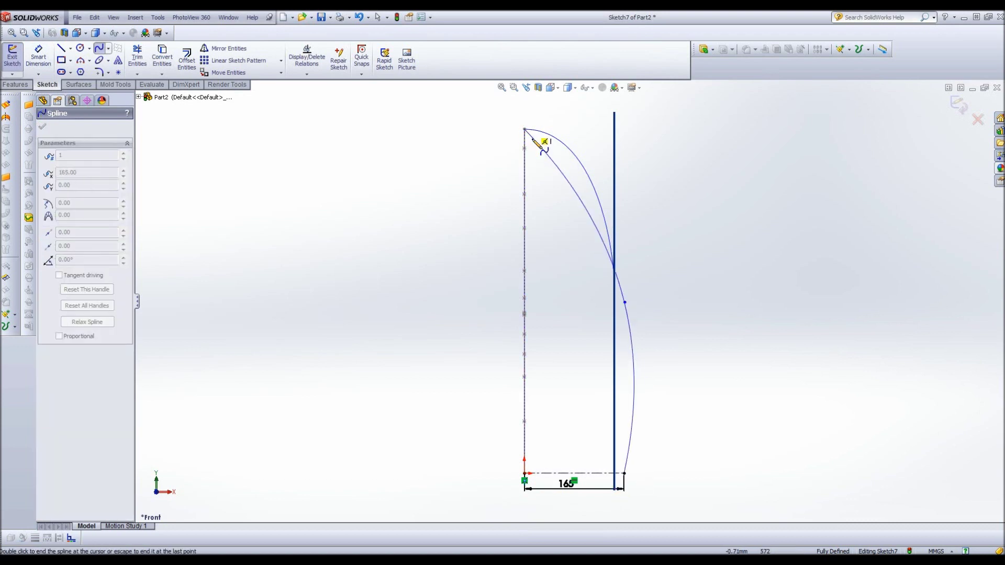
double_click(525, 130)
Step: Make the spline's top tangent horizontal and its bottom and middle tangents vertical
click(524, 129)
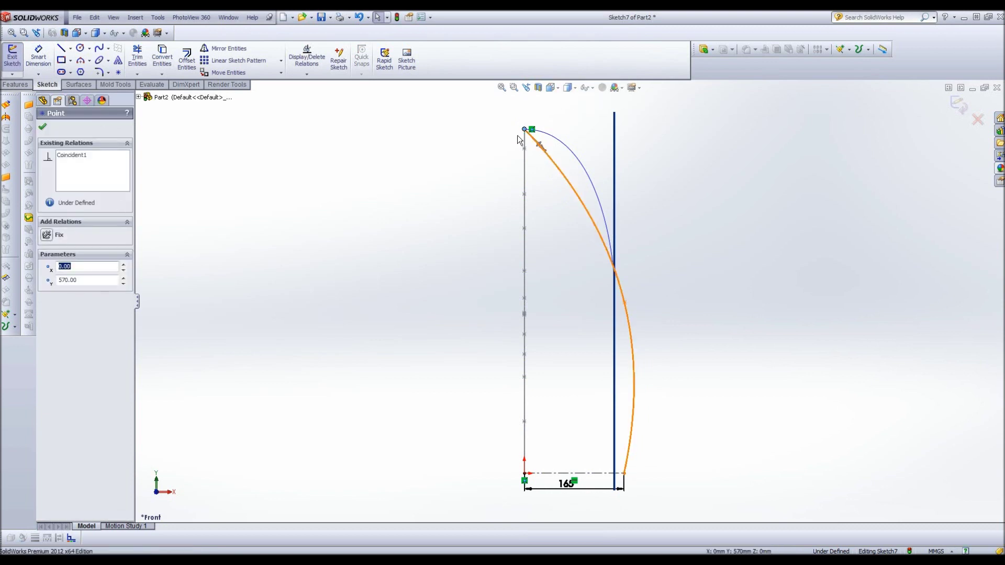
click(519, 139)
click(524, 130)
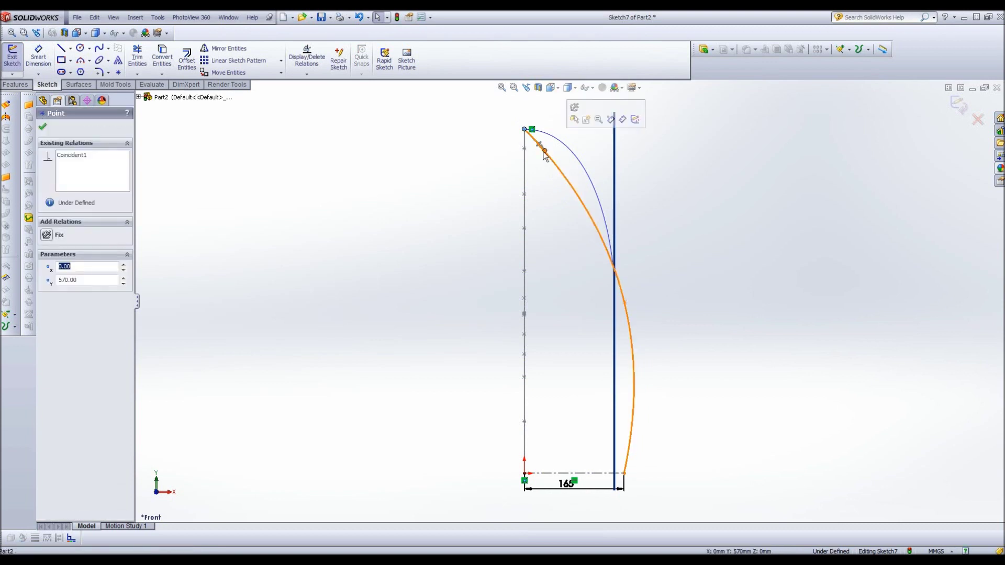
click(542, 149)
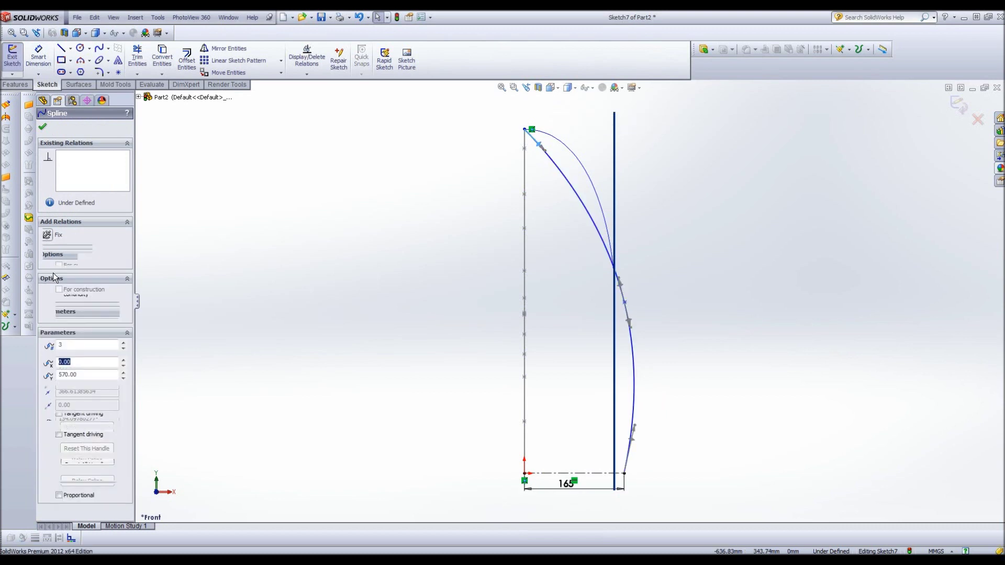
click(50, 235)
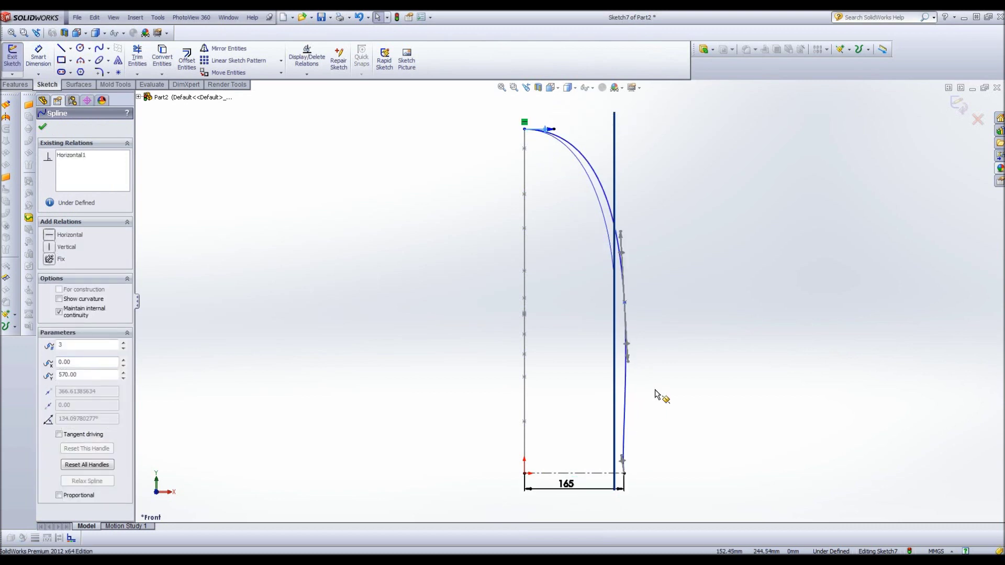
click(622, 460)
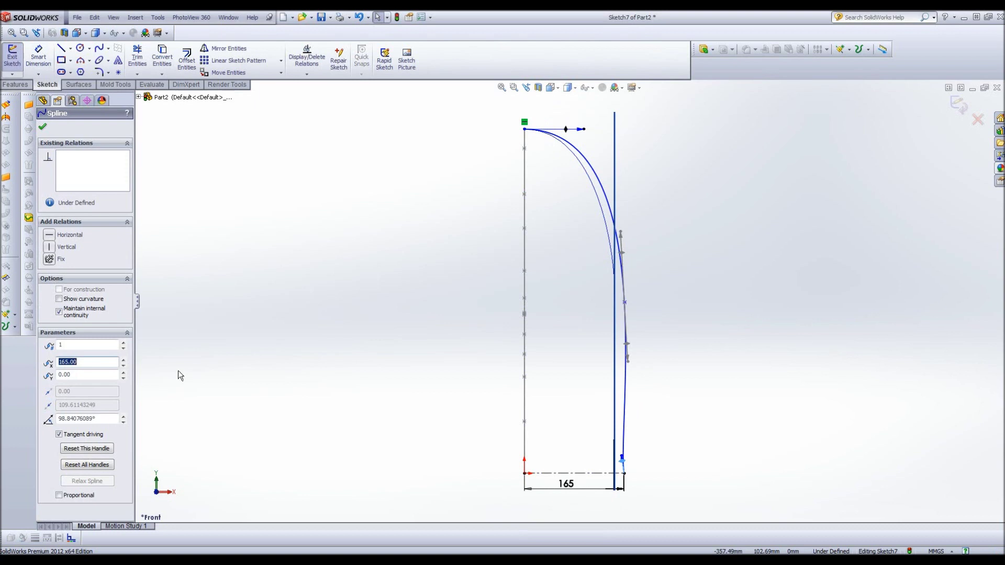
click(53, 247)
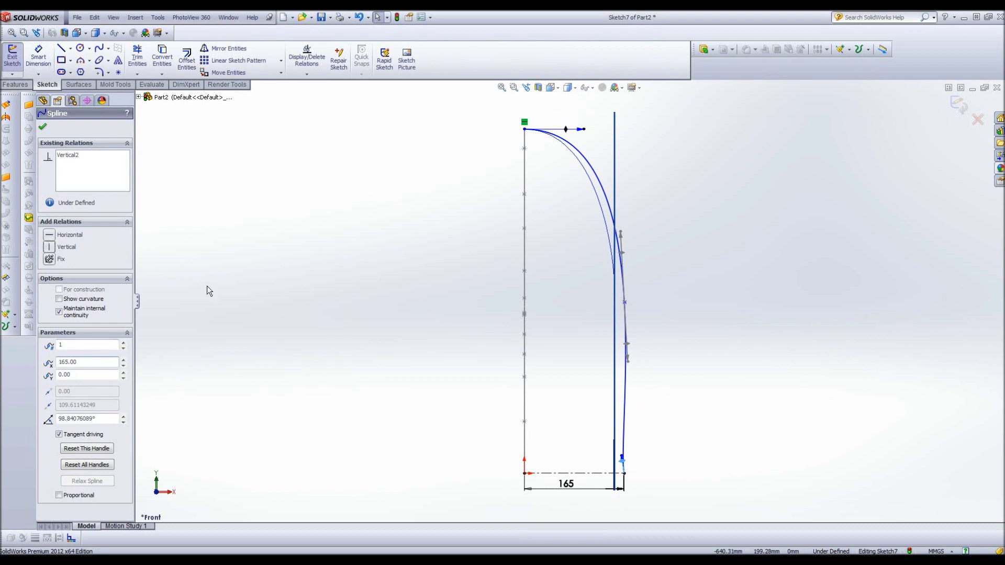
click(627, 344)
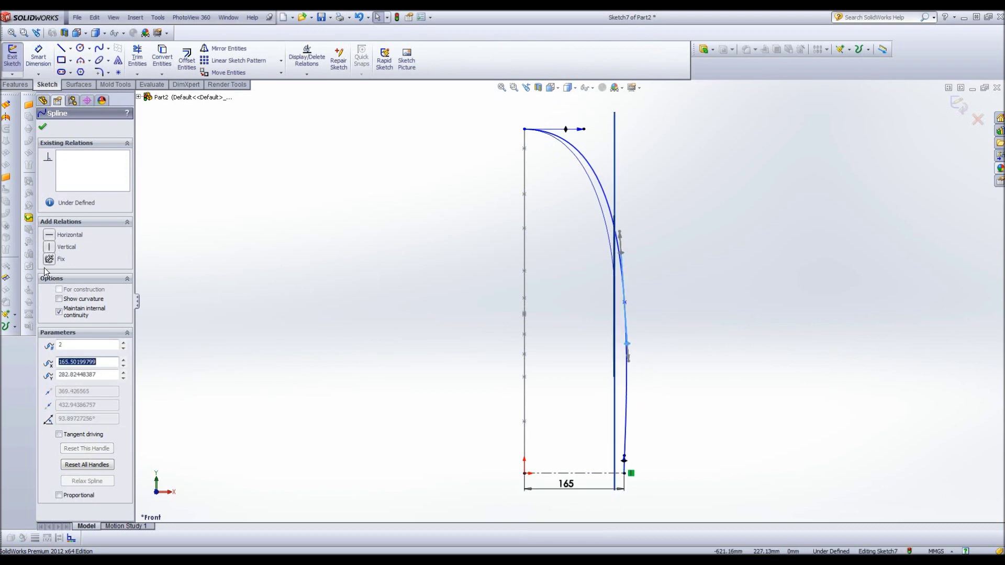
click(51, 248)
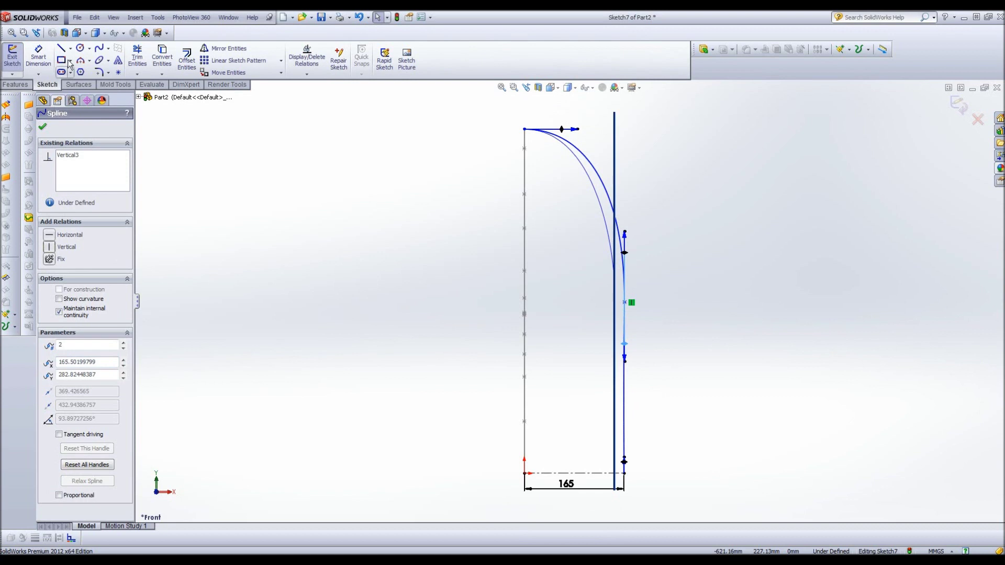
click(326, 209)
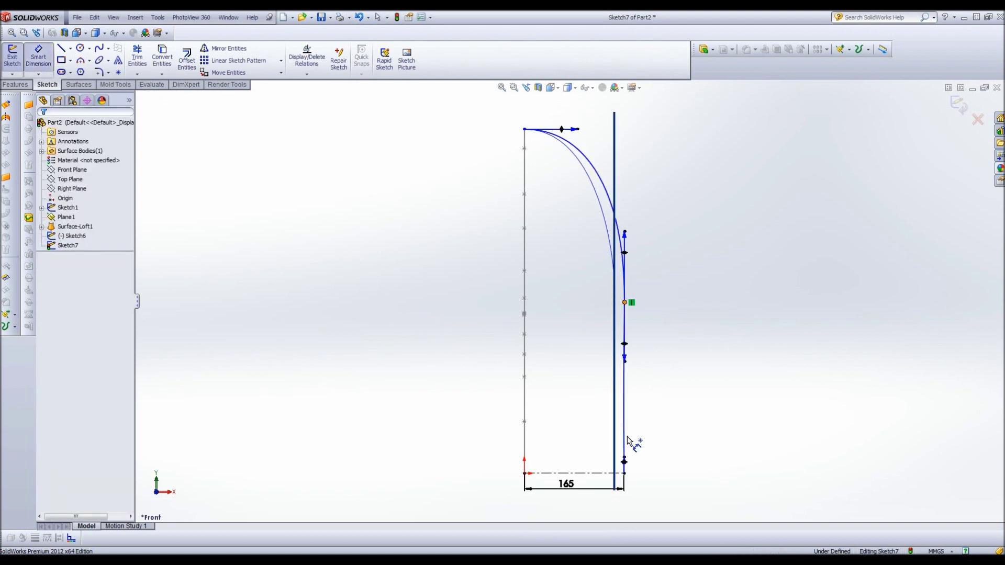
Step: Dimension the middle point's height to 280 and the top tangent handle to 600, then close Sketch7
click(624, 473)
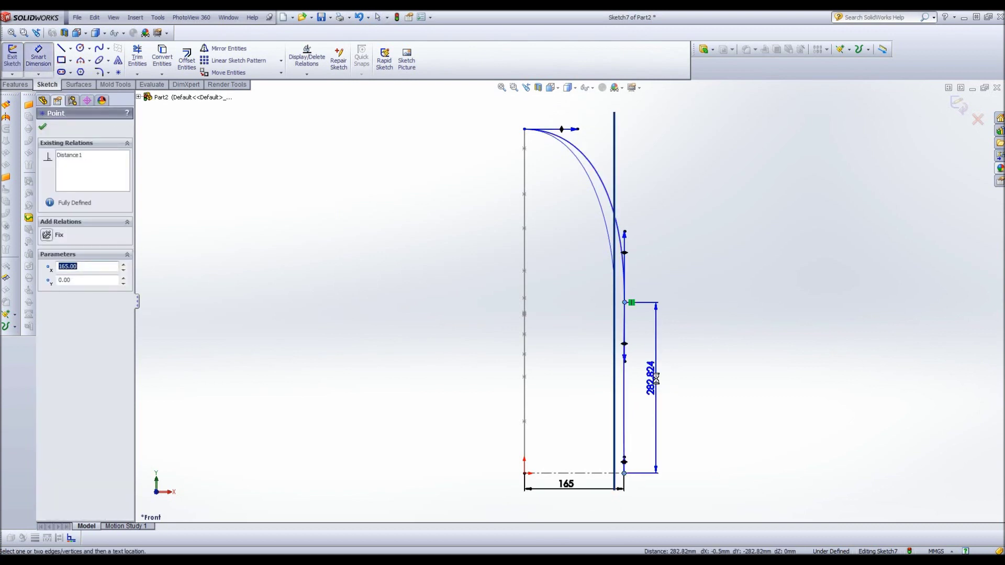
click(656, 378)
key(Return)
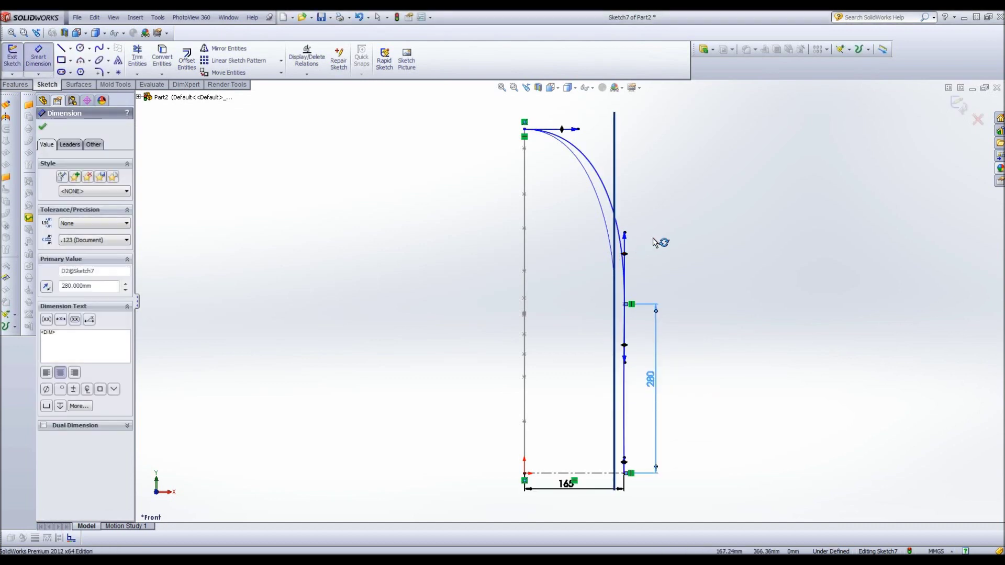
click(625, 234)
click(654, 243)
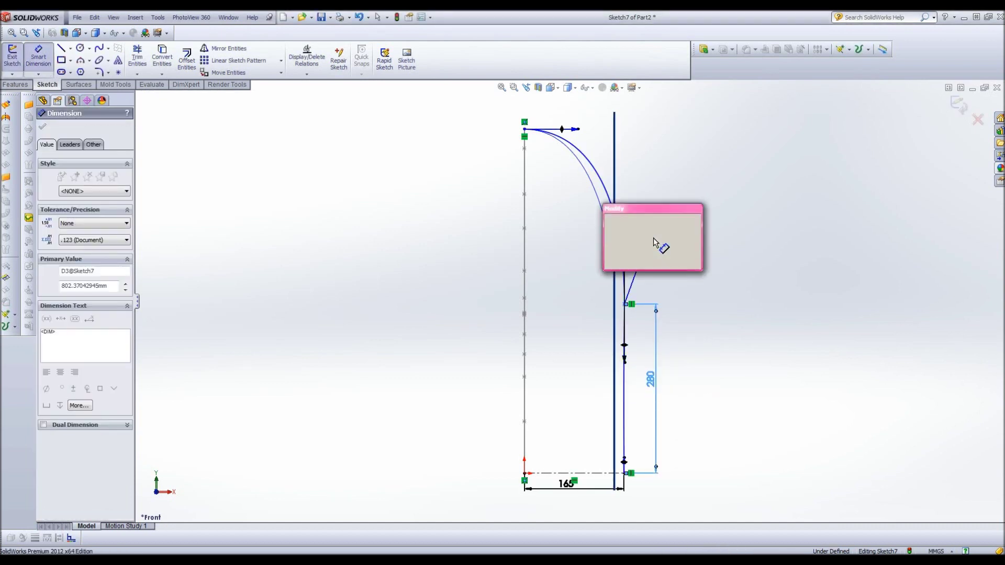
text(600)
key(Return)
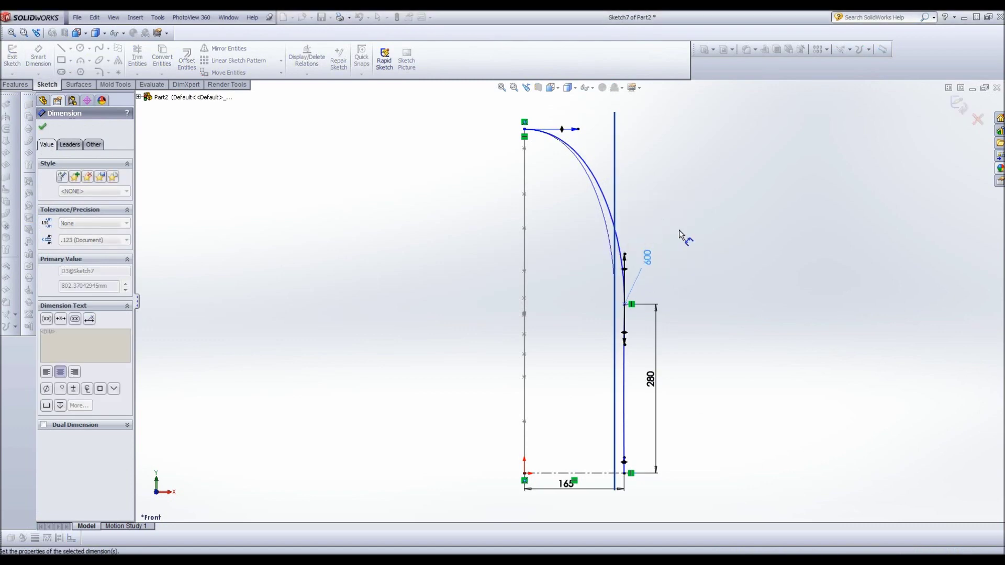
mouse_move(664, 220)
middle_down()
mouse_move(516, 263)
mouse_move(142, 152)
middle_up()
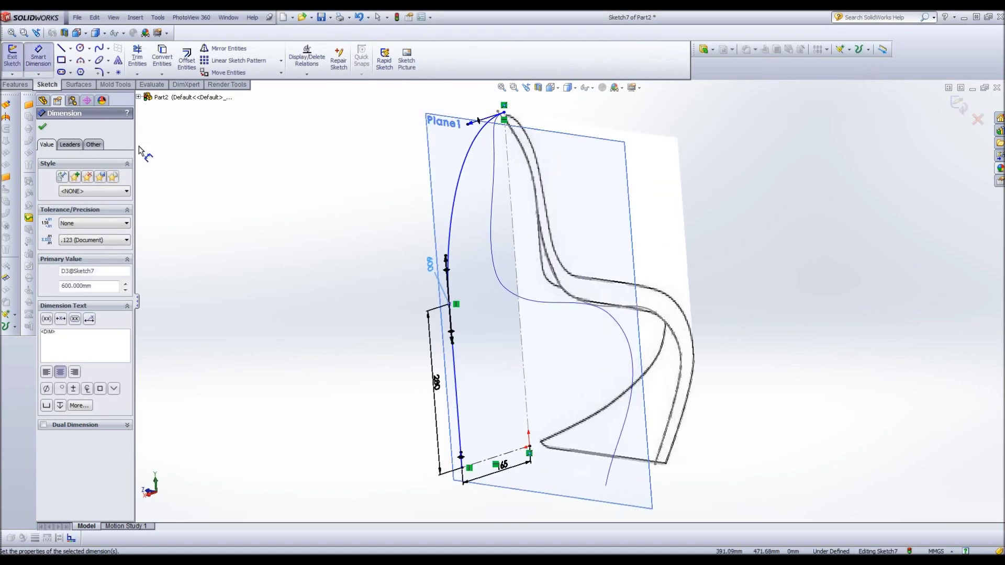
key(Escape)
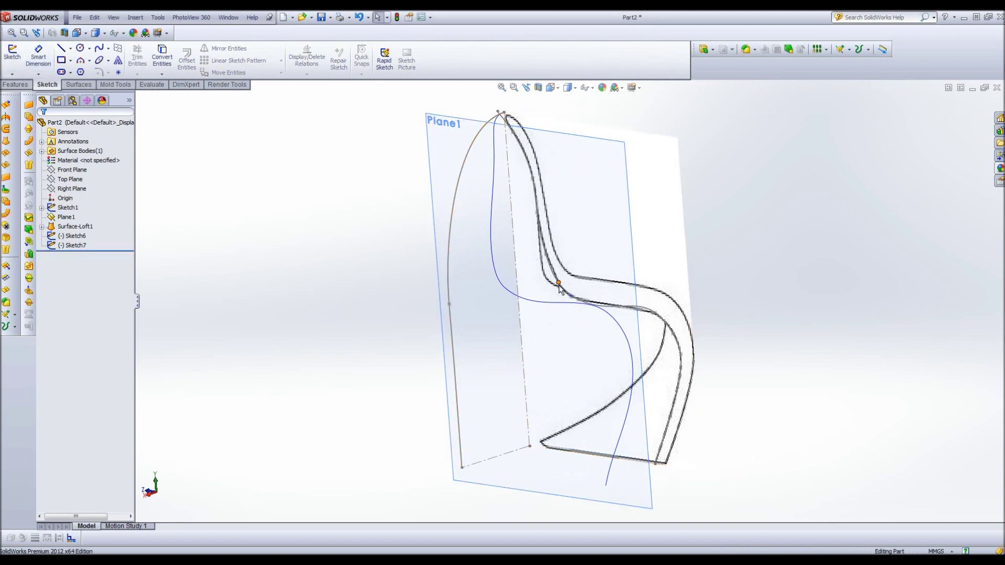
Step: Project Sketch6 and Sketch7 together into the 3D curve Curve2
click(682, 369)
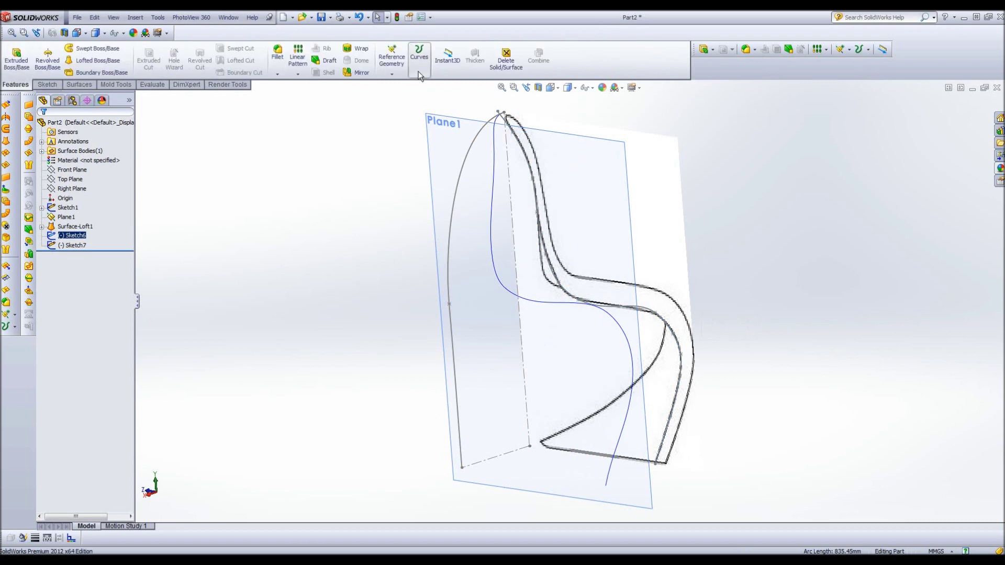
click(410, 74)
click(439, 99)
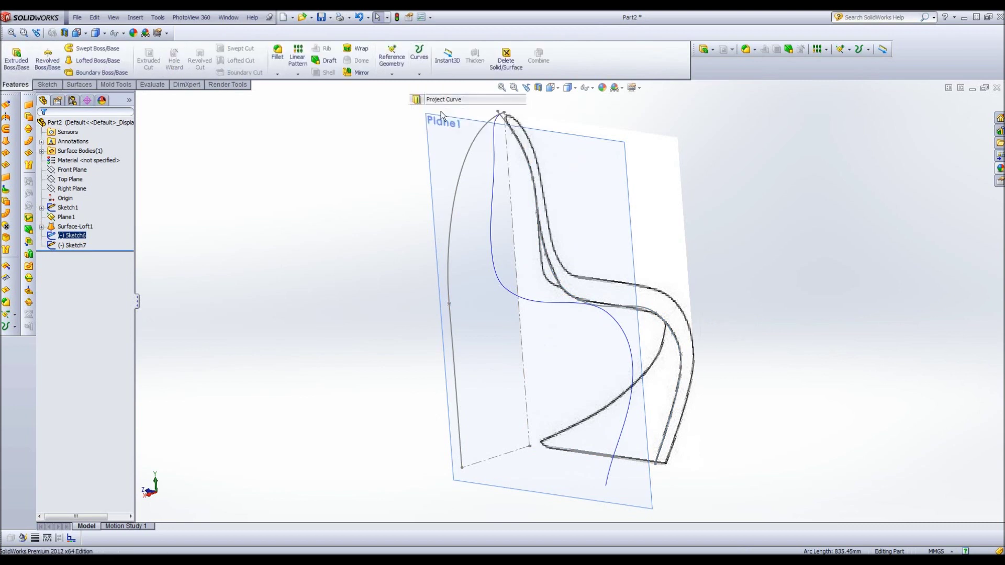
click(462, 172)
click(44, 129)
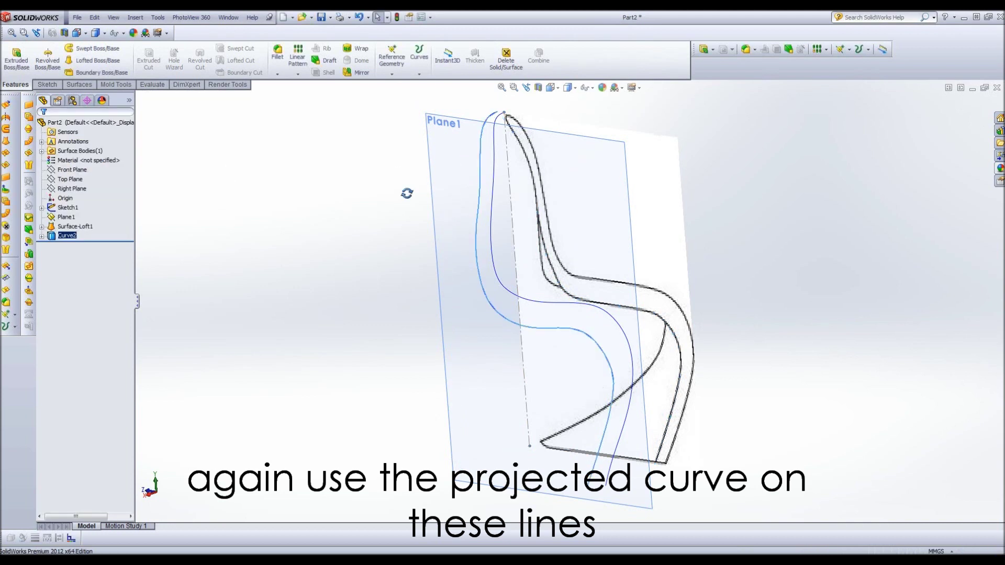
Step: Select the Right Plane as the next sketch plane
middle_drag(407, 193, 413, 218)
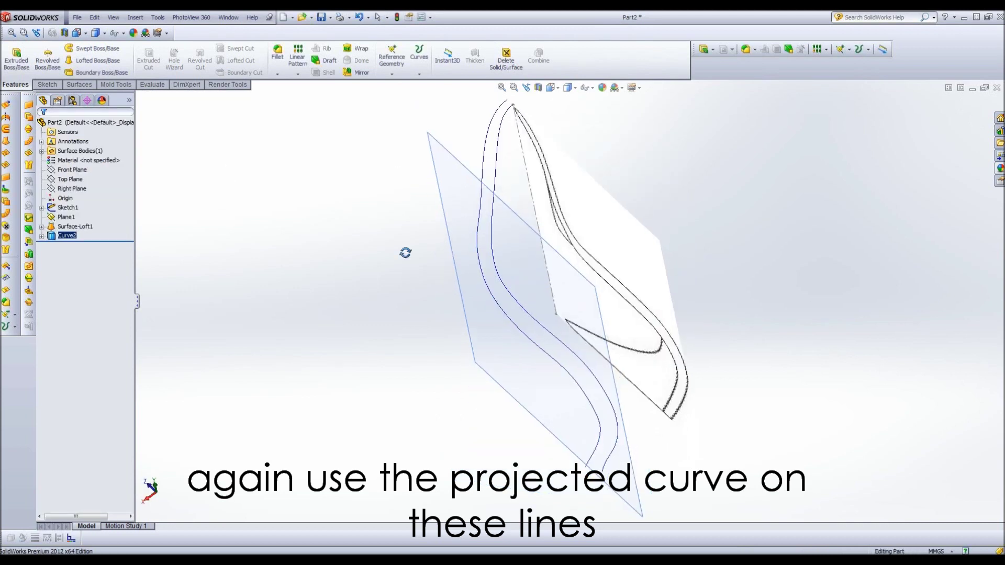
click(72, 189)
click(47, 84)
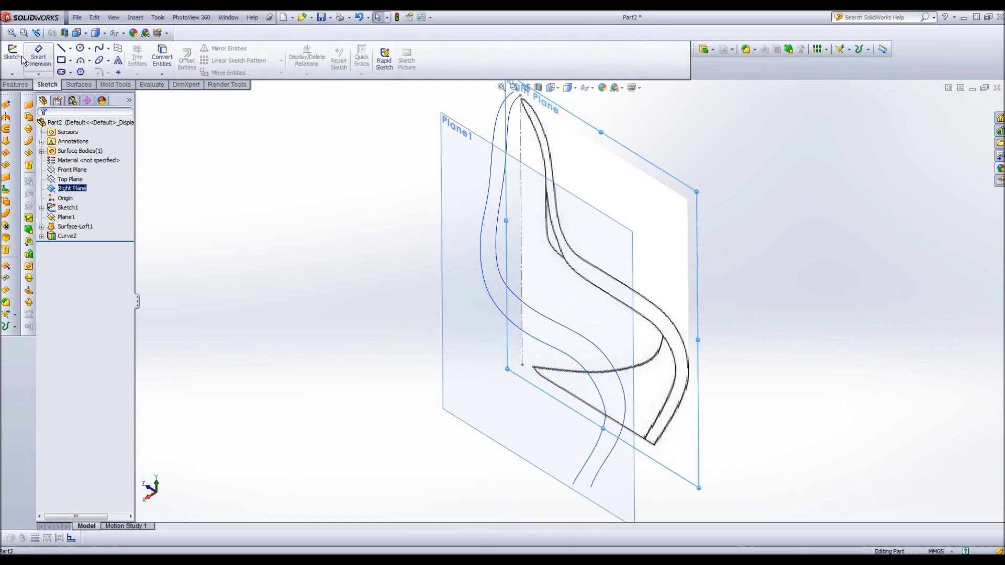
Step: On the Right Plane, draw a short top line and pierce its endpoint onto the left curve
click(62, 48)
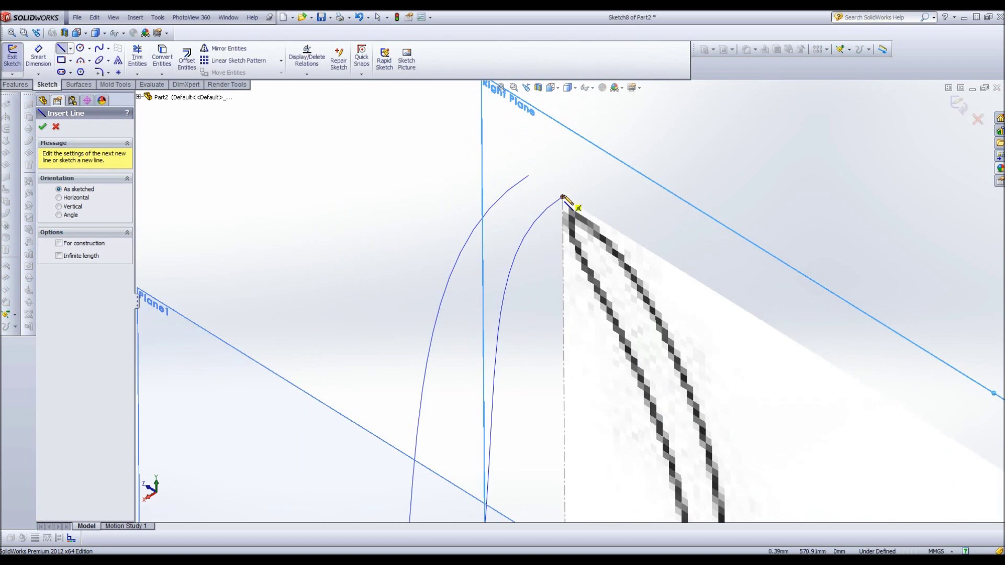
click(564, 197)
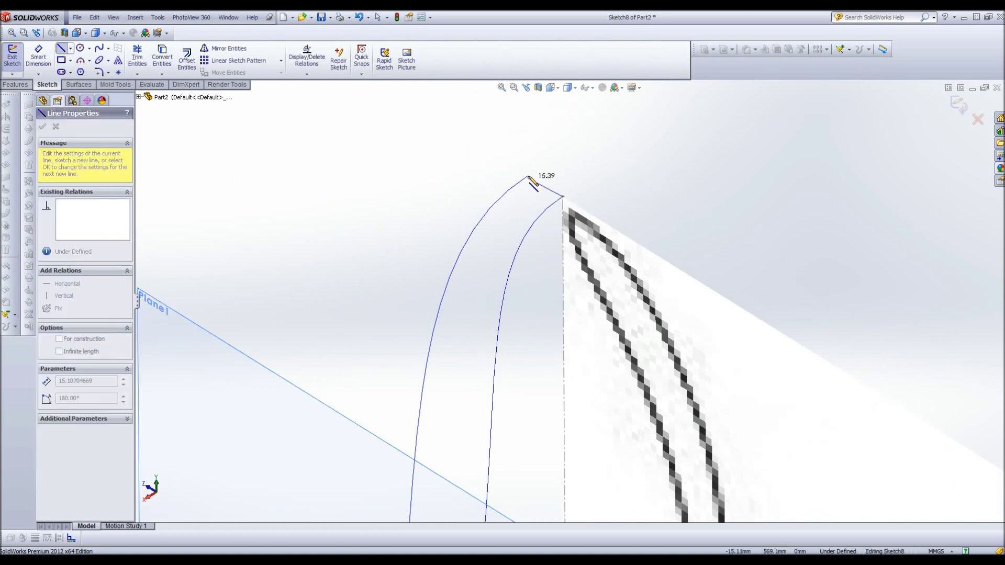
click(533, 178)
key(Escape)
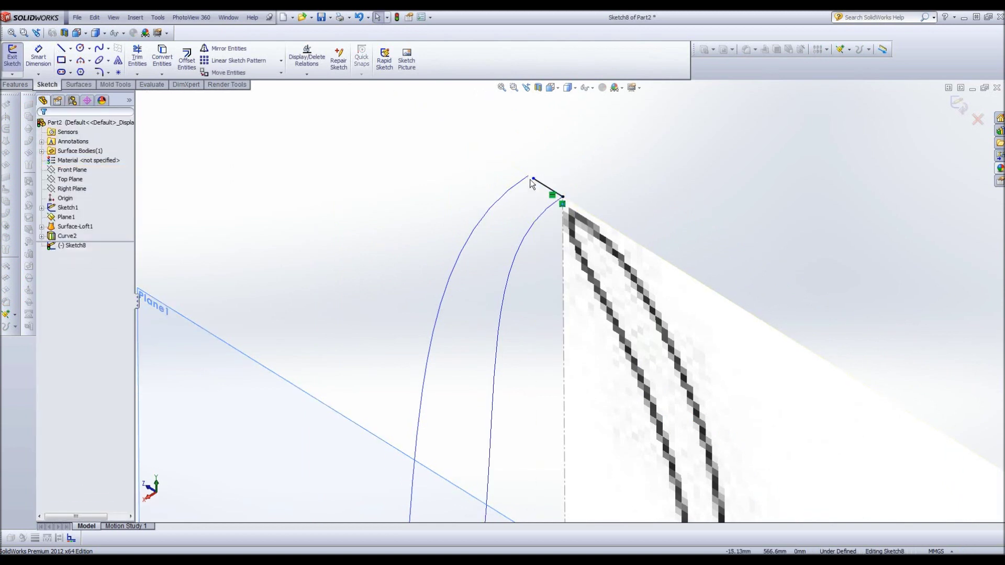
click(527, 180)
ctrl+click(527, 182)
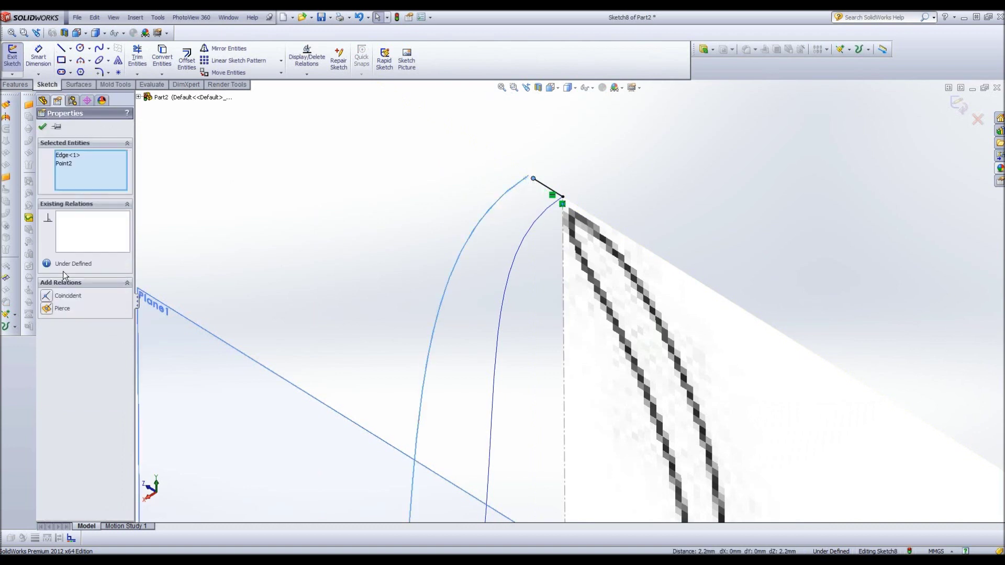
click(62, 310)
key(f)
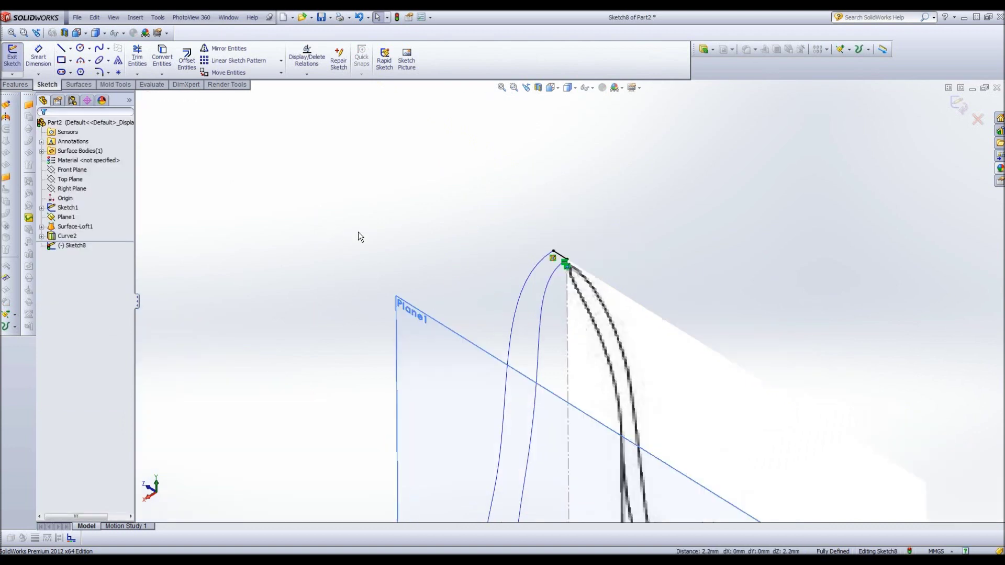
click(12, 57)
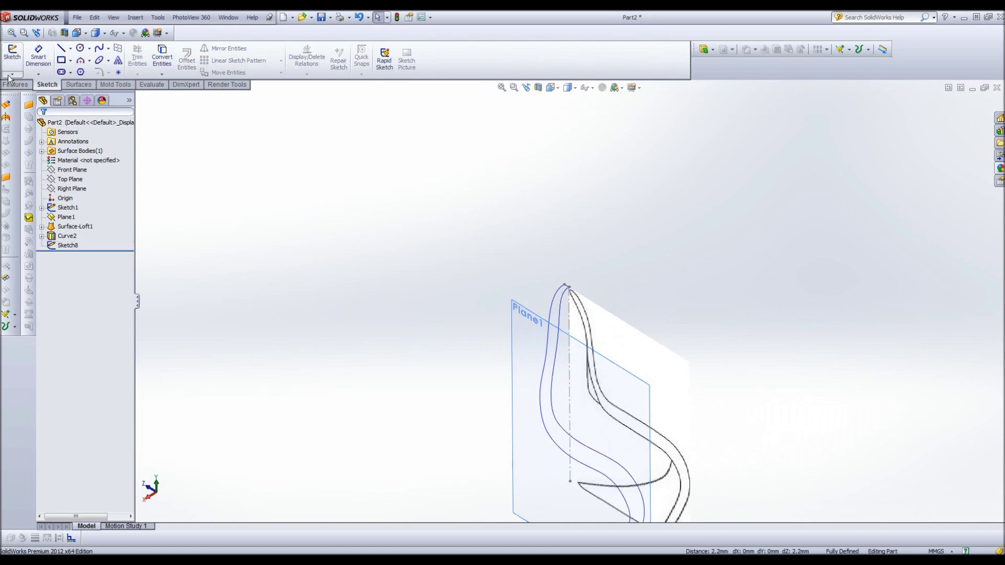
Step: Show Surface-Loft1 and draw 3DSketch2, a line joining its edge to the top line
click(32, 95)
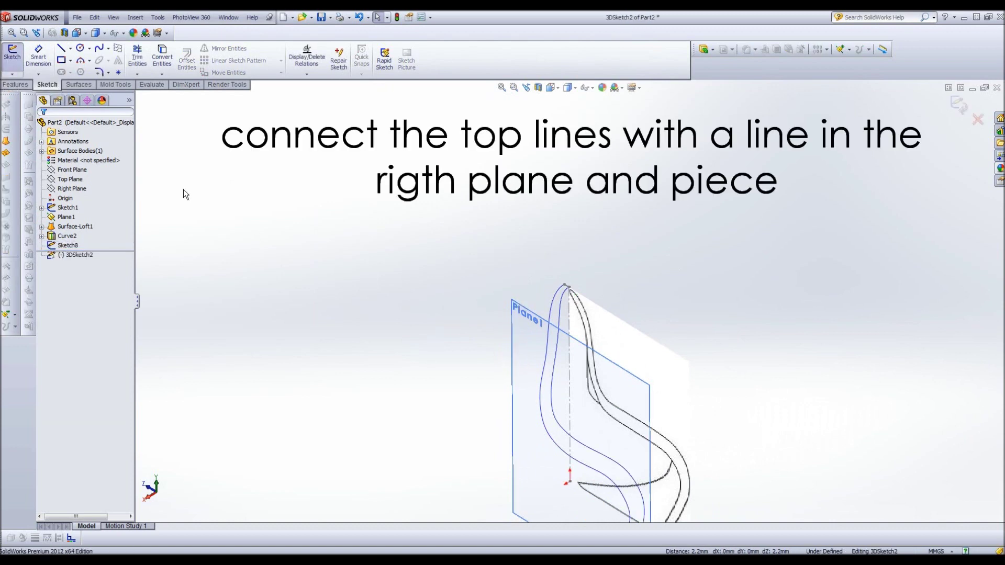
right_click(75, 226)
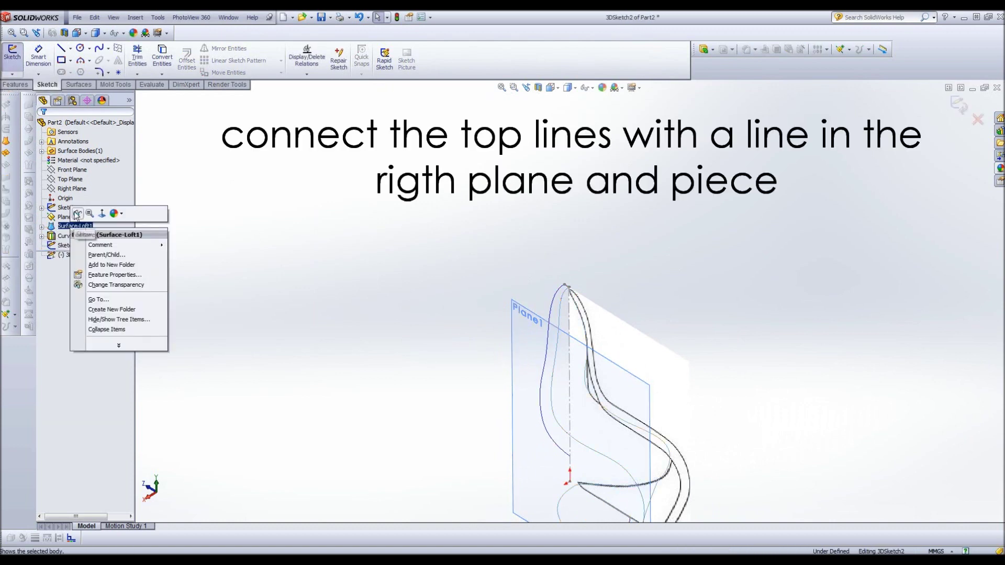
click(77, 214)
click(61, 48)
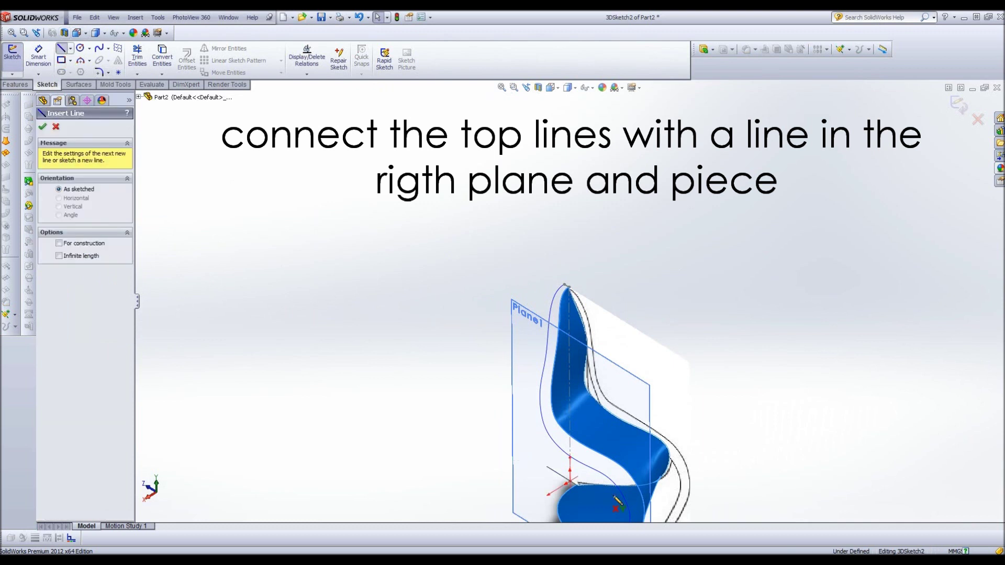
click(608, 460)
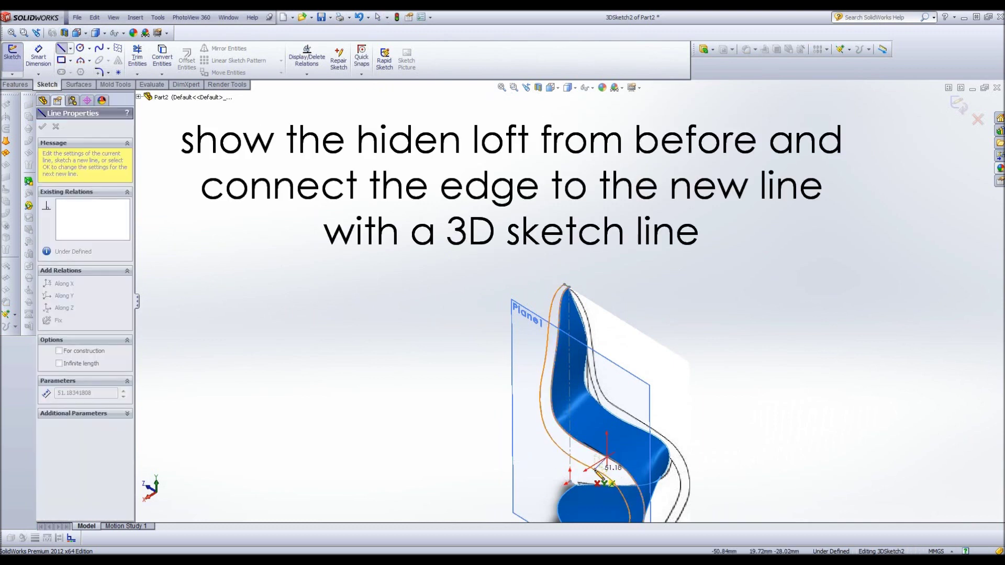
click(595, 470)
key(Escape)
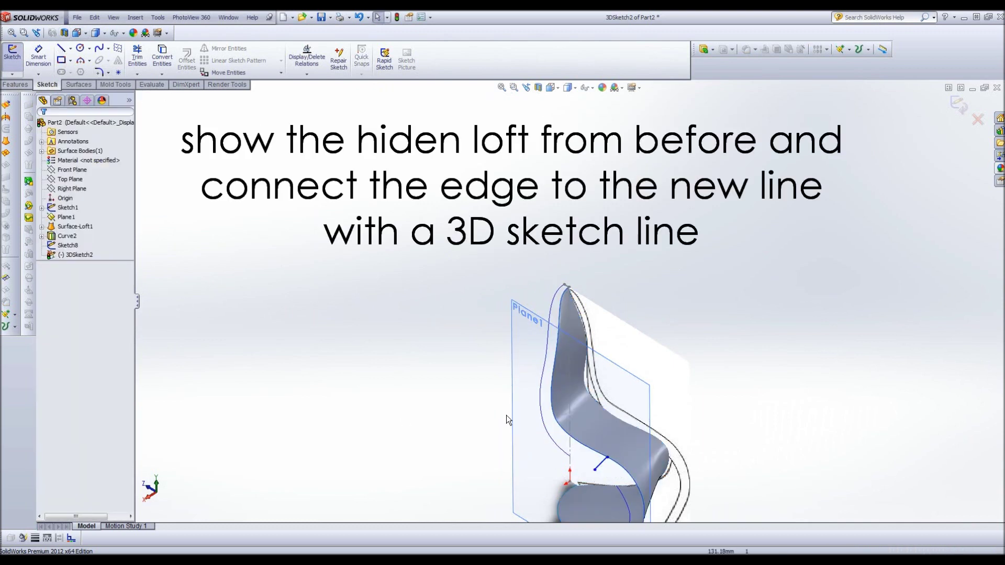
click(12, 52)
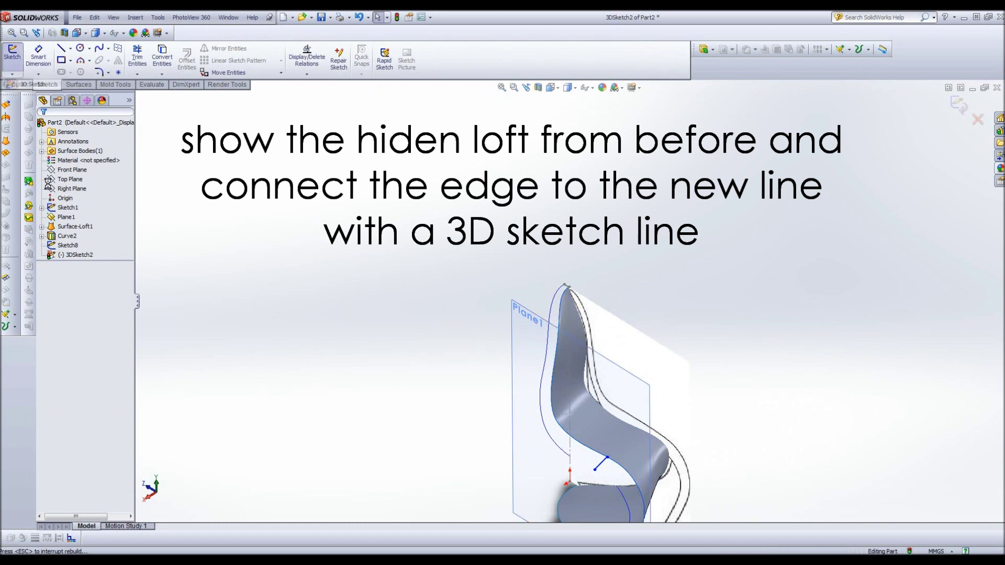
click(6, 143)
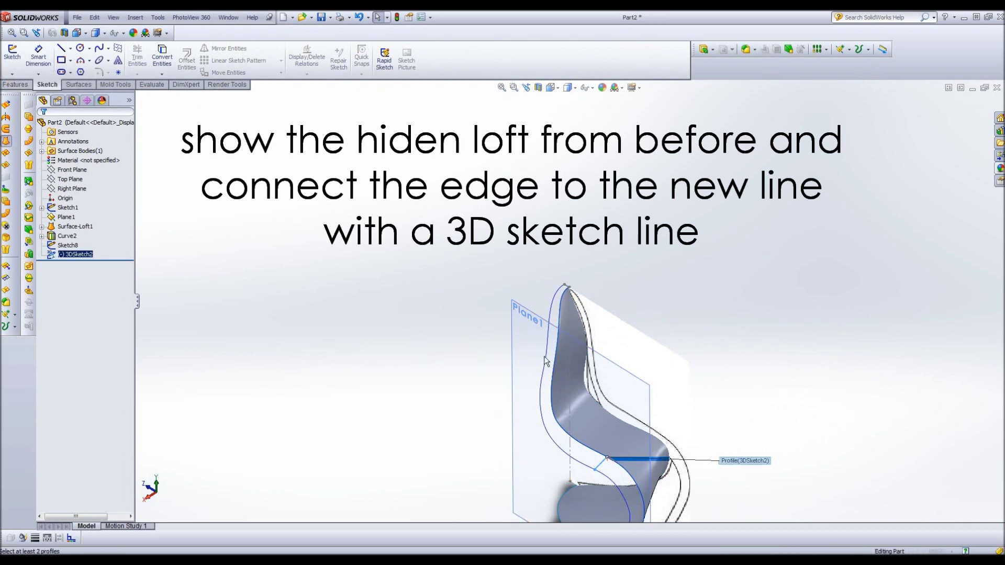
click(547, 361)
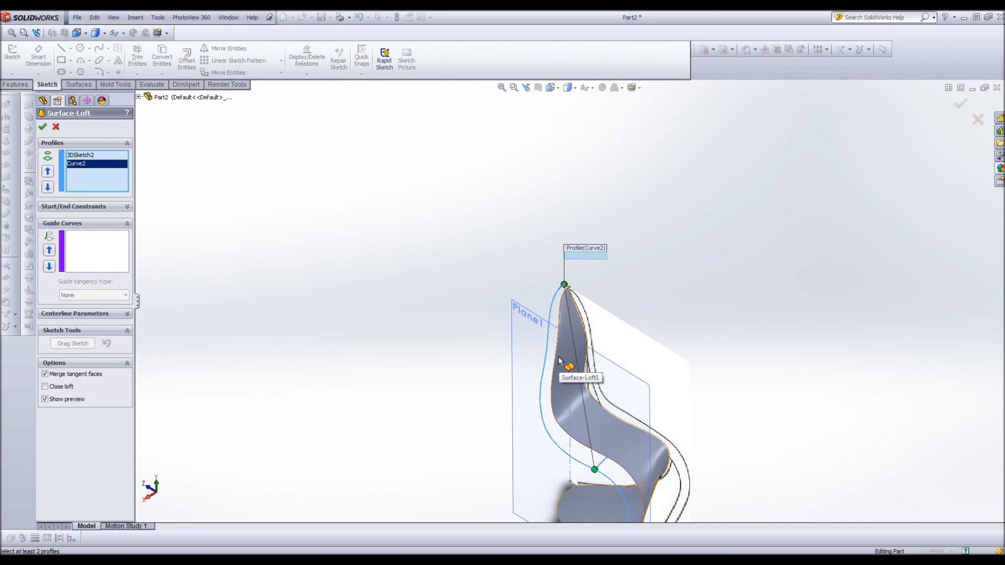
Step: Set the loft profiles to the first loft's edge and Curve2
click(559, 361)
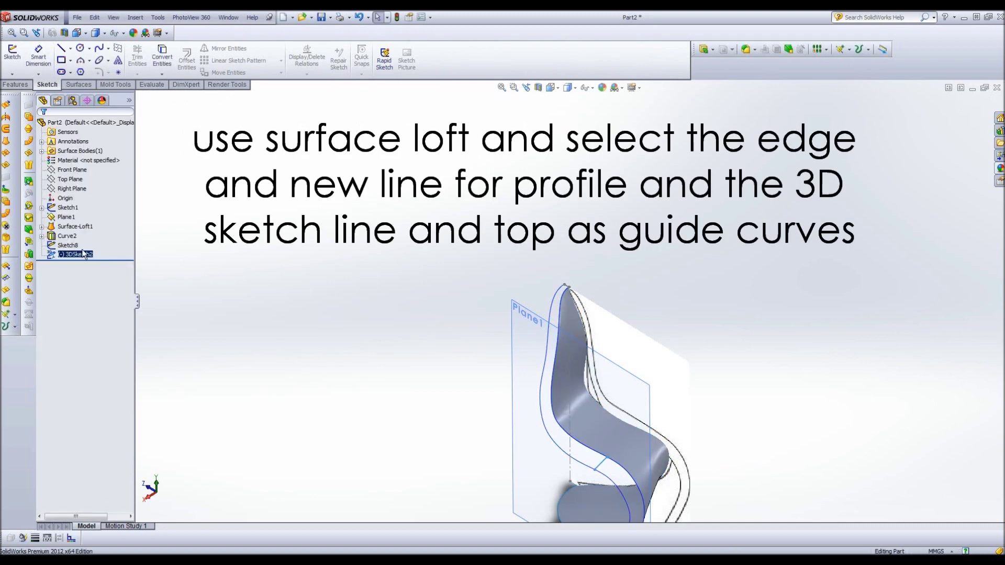
click(6, 142)
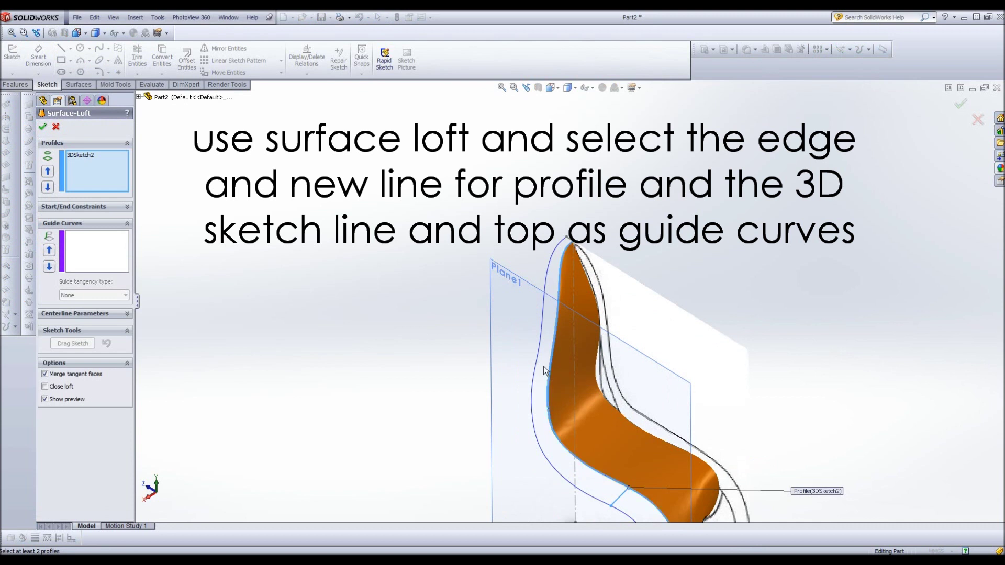
click(546, 360)
click(544, 358)
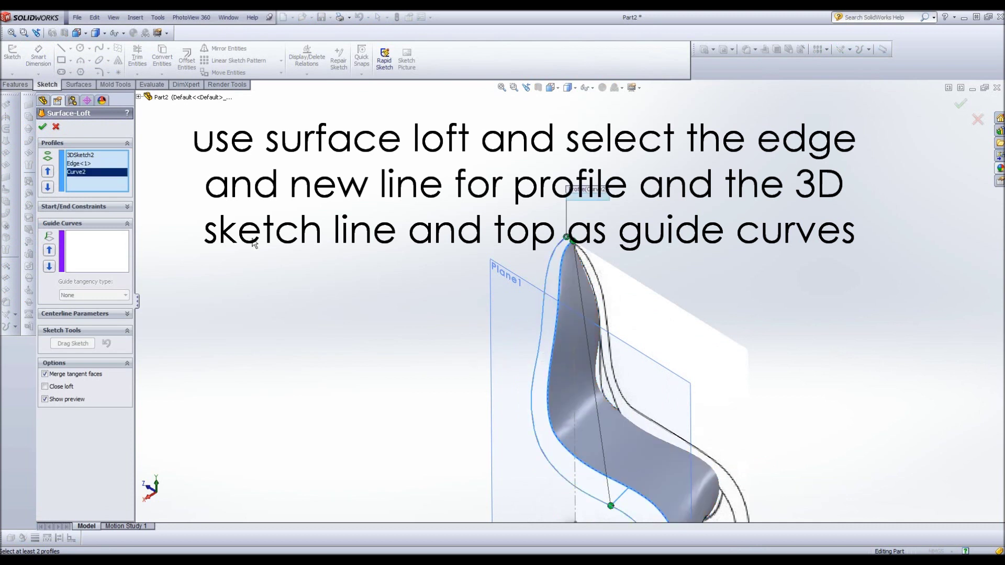
key(Delete)
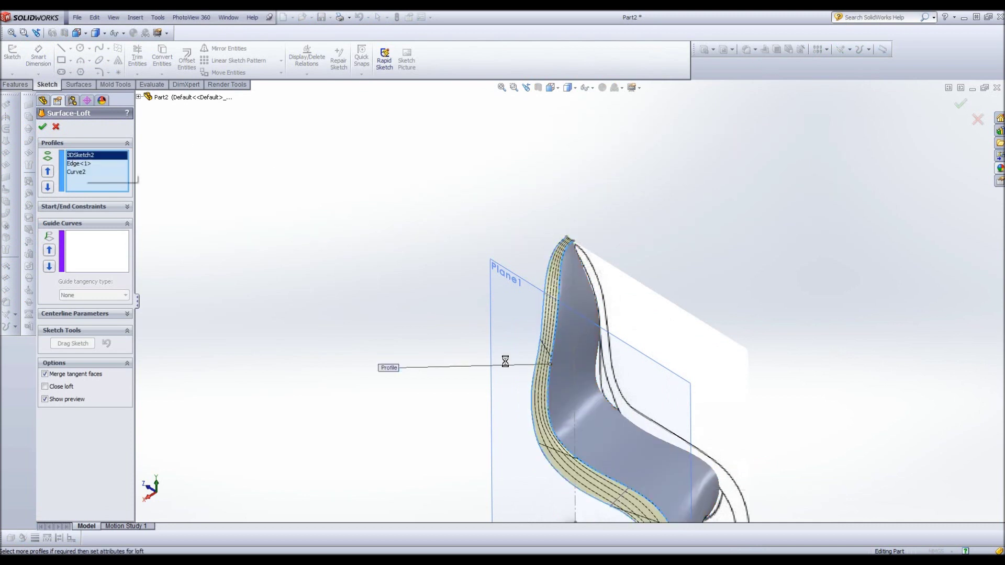
Step: Add 3DSketch2 and Sketch8 as guide curves and accept Surface-Loft2
click(119, 251)
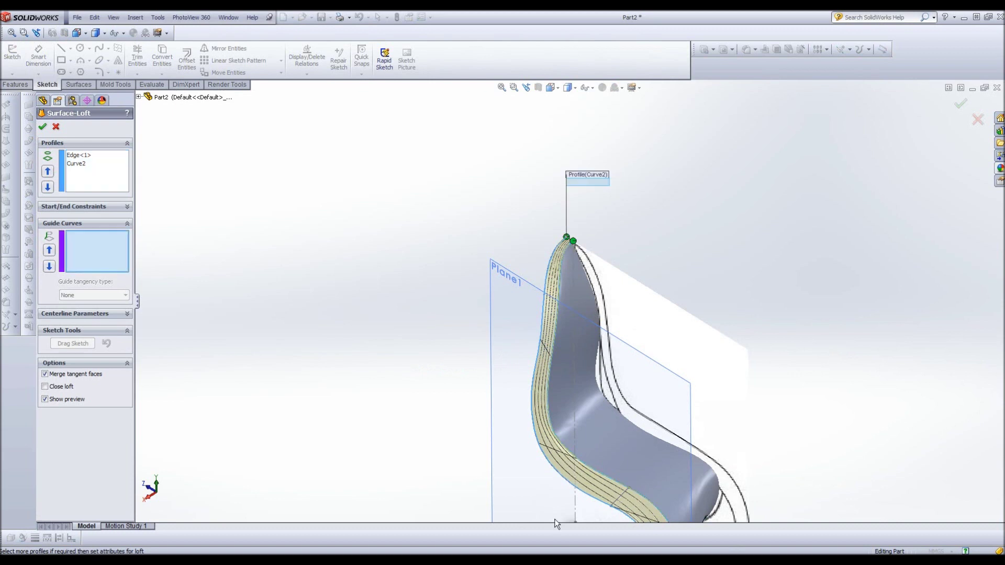
click(622, 501)
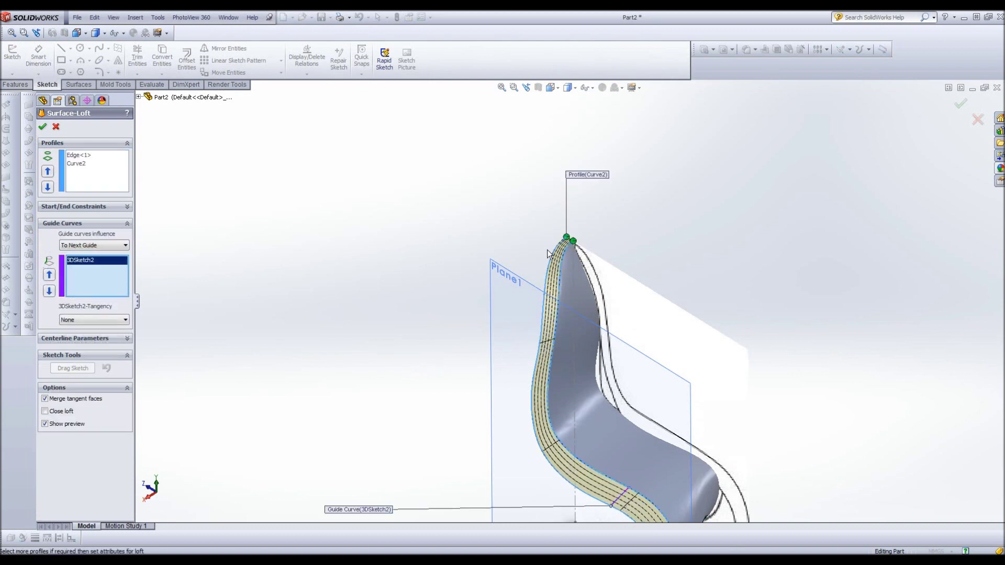
scroll(548, 250, down, 3)
scroll(543, 229, down, 3)
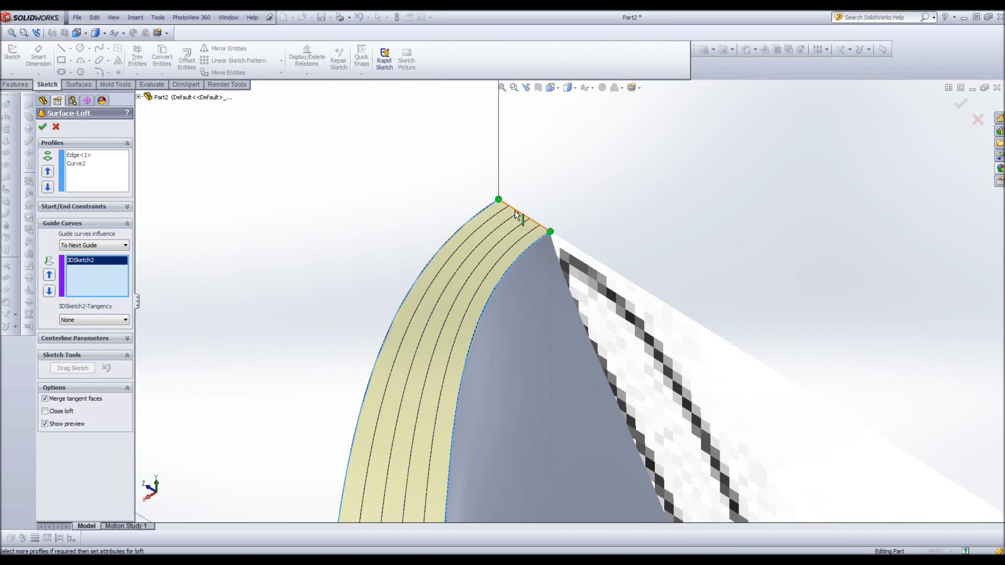
click(42, 128)
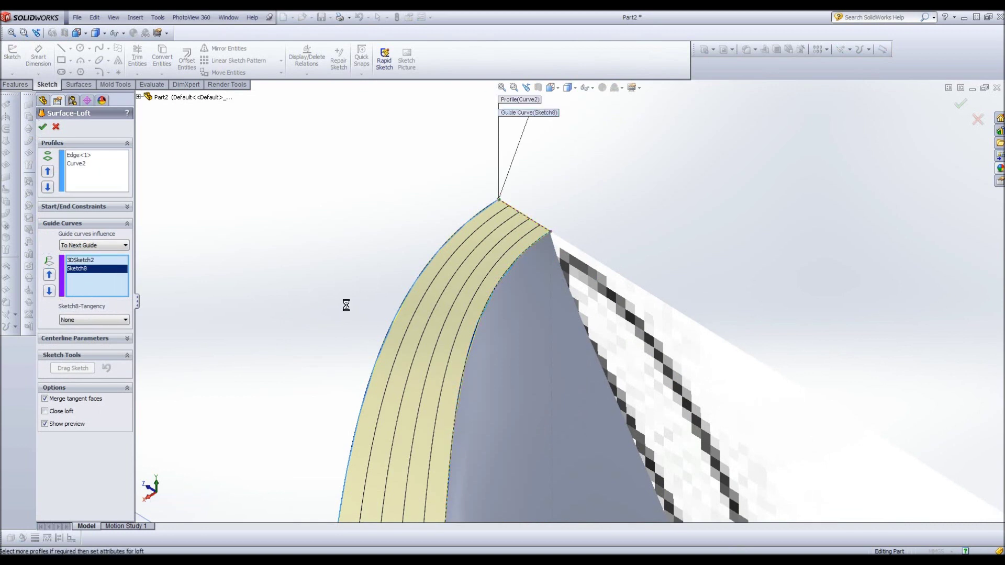
scroll(636, 455, down, 5)
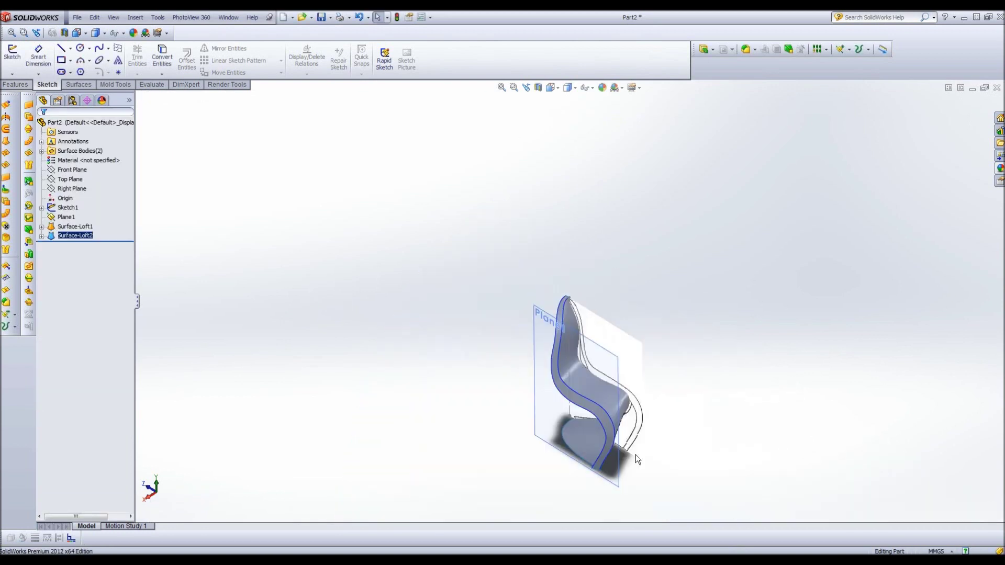
key(f)
click(424, 335)
Step: Knit Surface-Loft2 and Surface-Loft1 with Try to form solid and Merge entities enabled
click(29, 166)
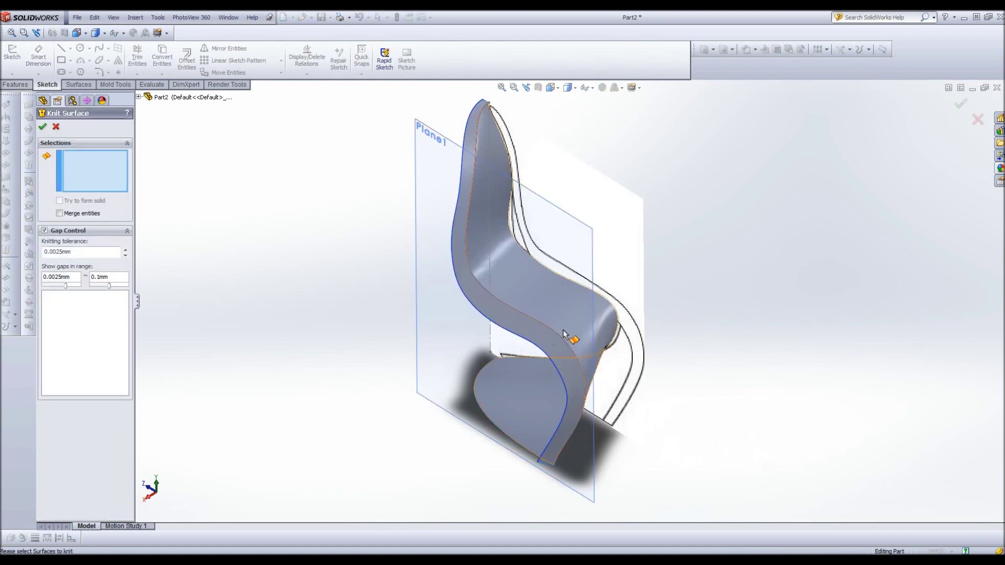
click(479, 335)
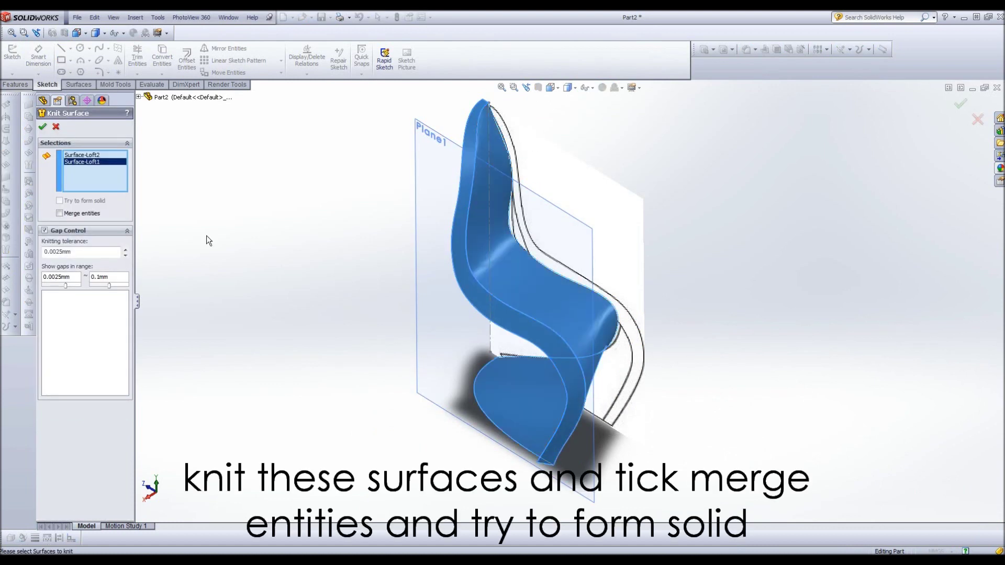
click(45, 230)
click(60, 213)
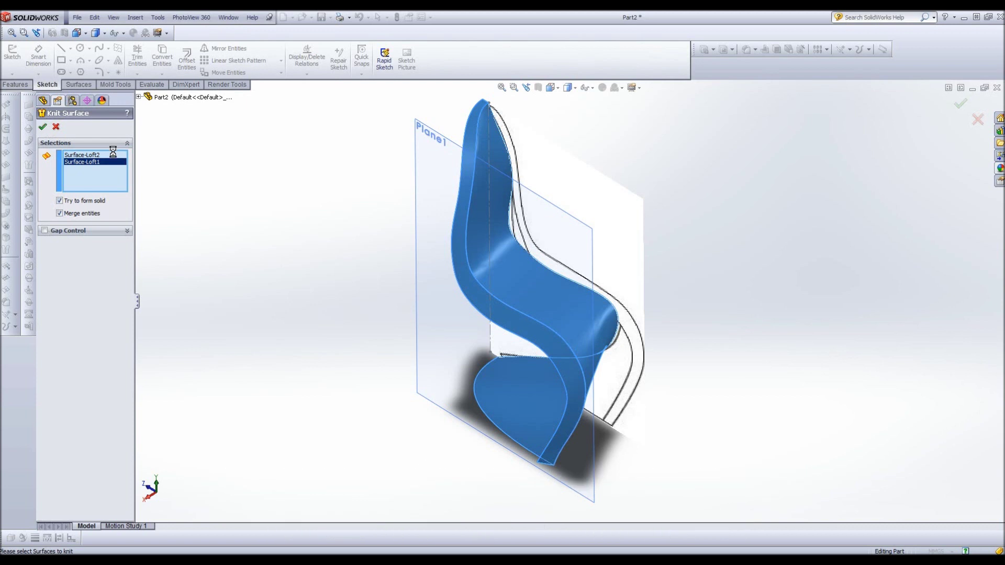
key(Return)
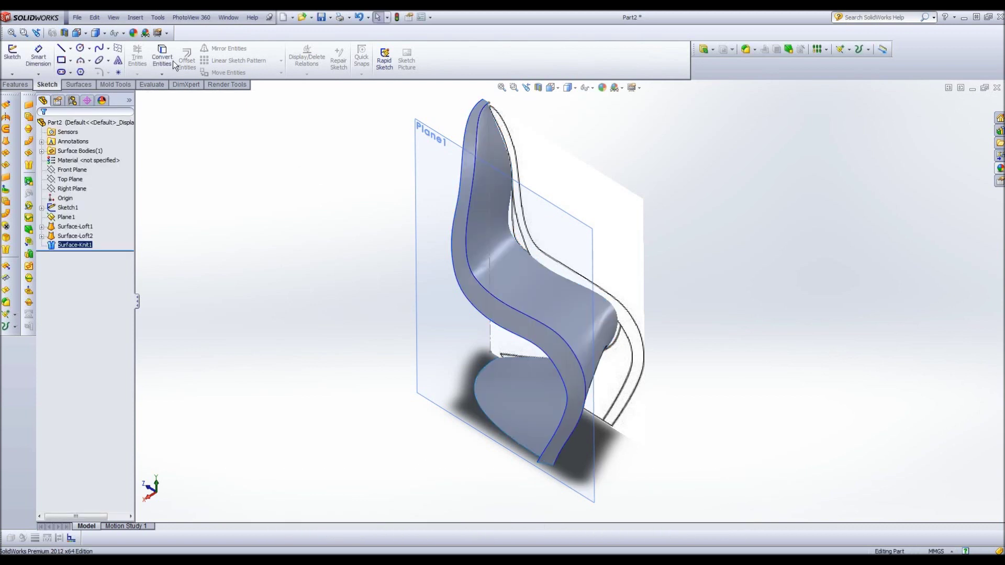
click(29, 85)
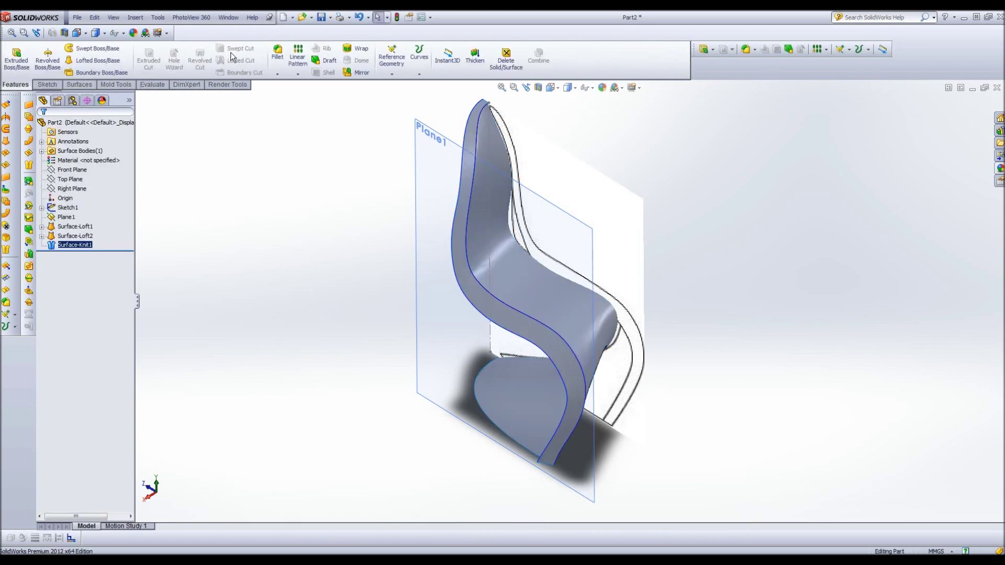
Step: Start a variable-radius fillet on the chair's outer edge with 20 mm at the top
click(277, 57)
click(59, 181)
click(482, 141)
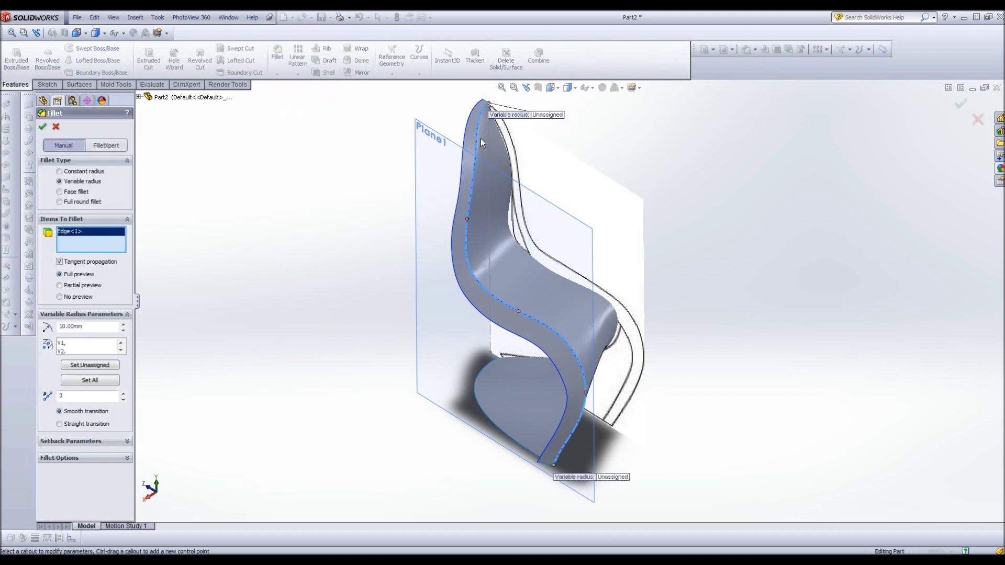
click(548, 114)
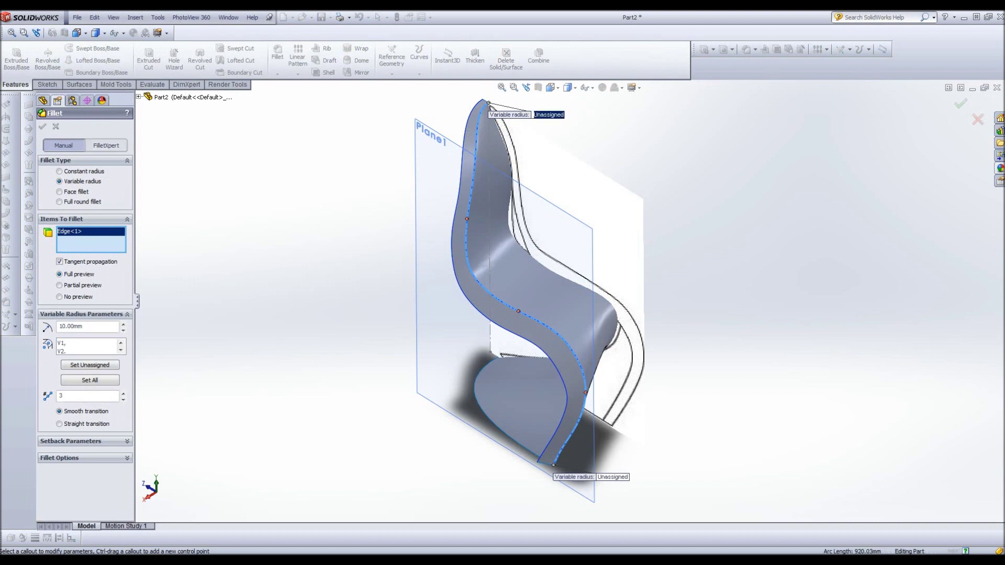
text(2)
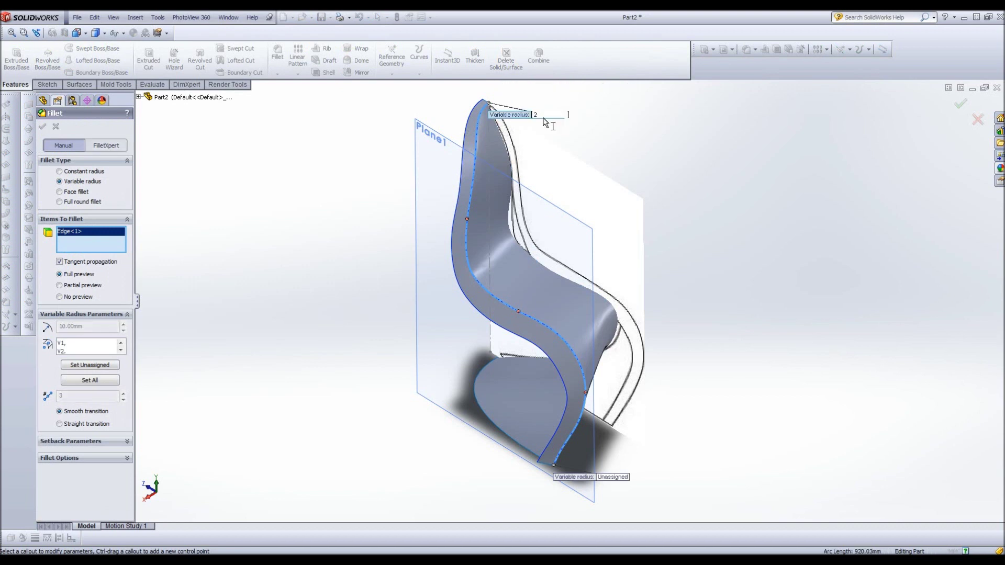
text(0)
key(Return)
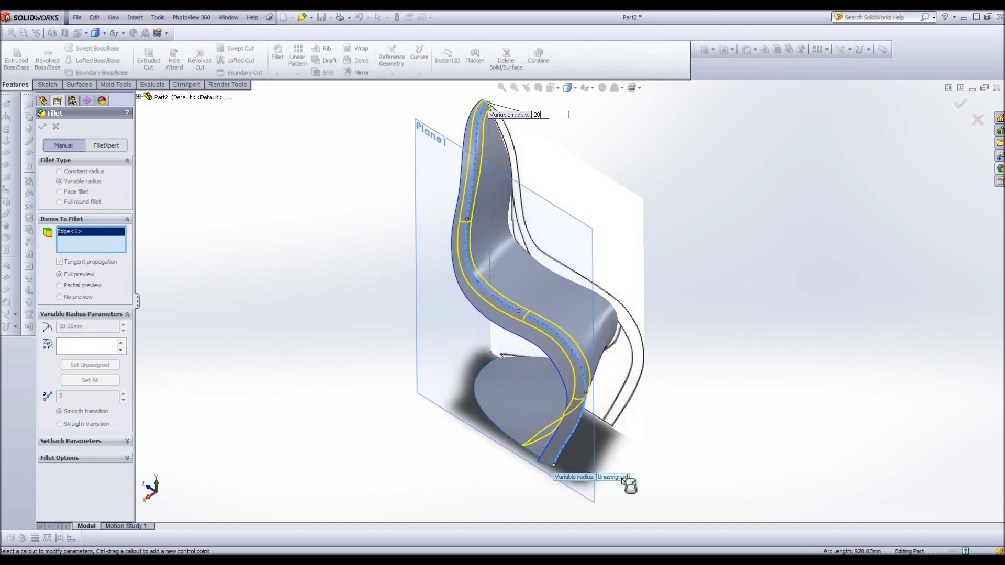
key(Return)
Step: Set the base radius to 0 mm and add a mid-edge point at 20 mm
click(613, 477)
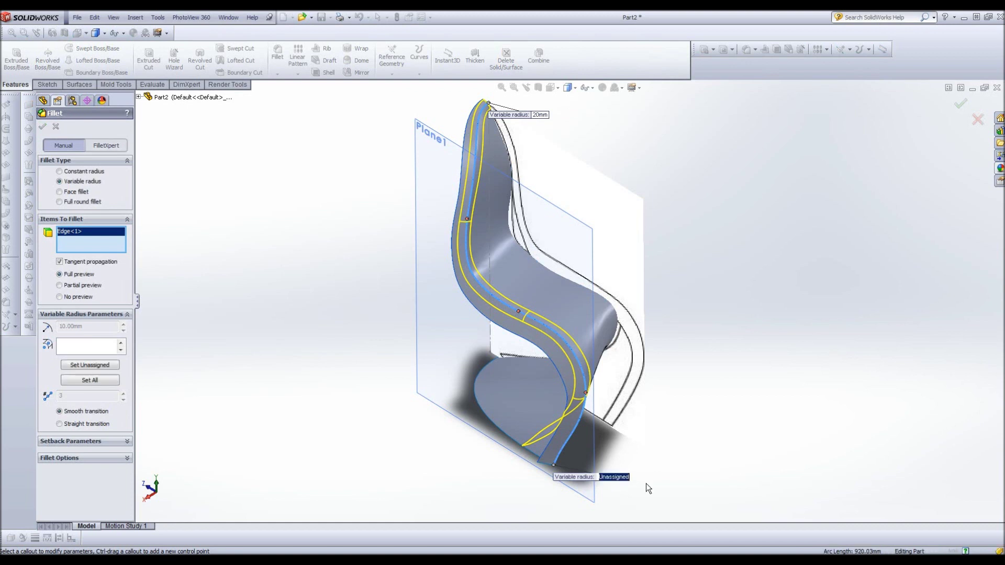
text(0mm)
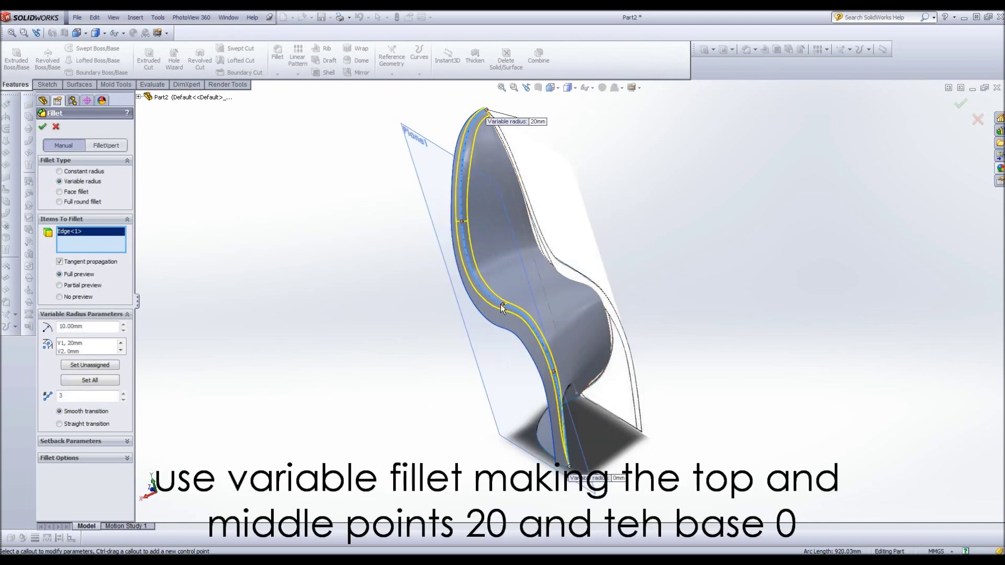
click(503, 306)
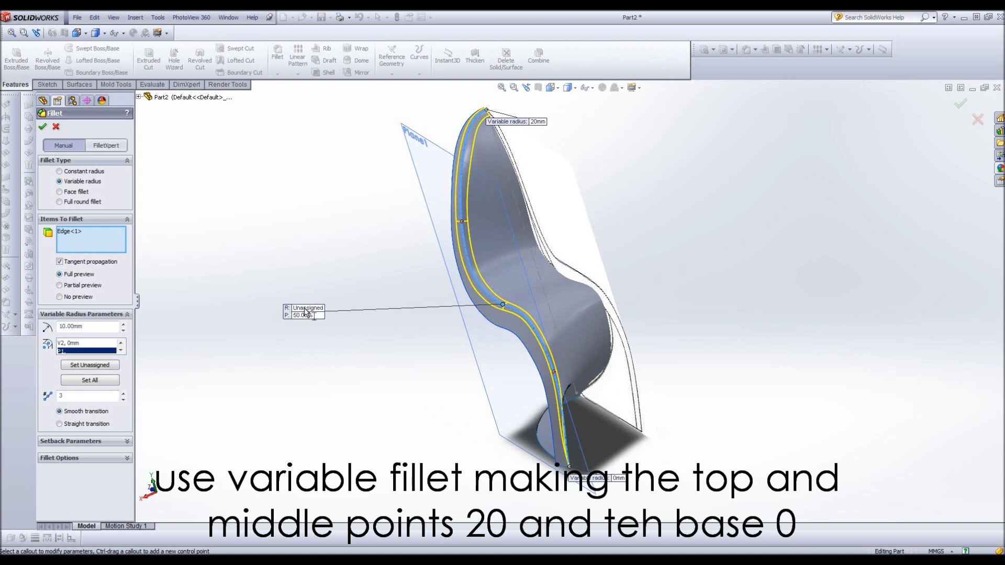
click(296, 308)
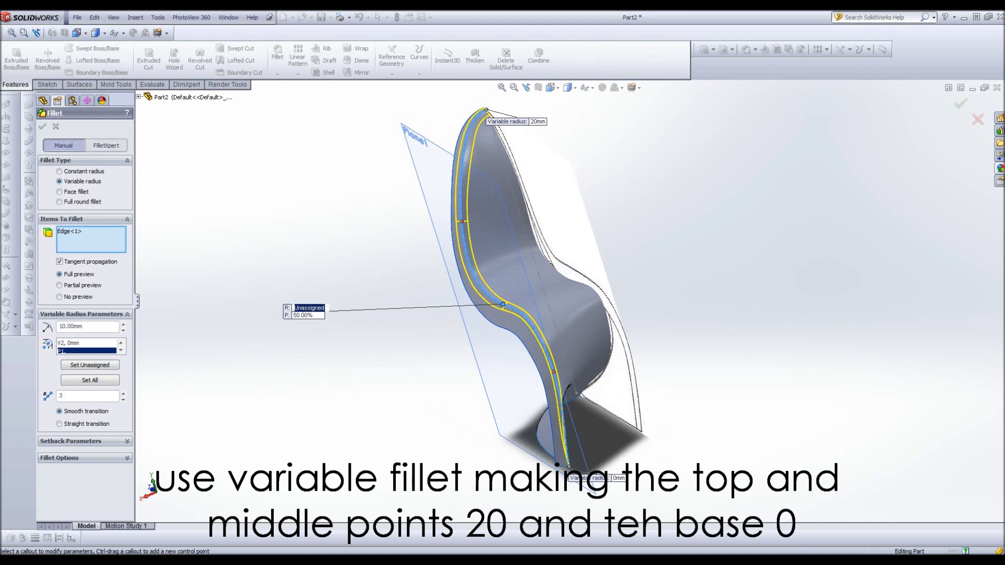
text(20)
key(Return)
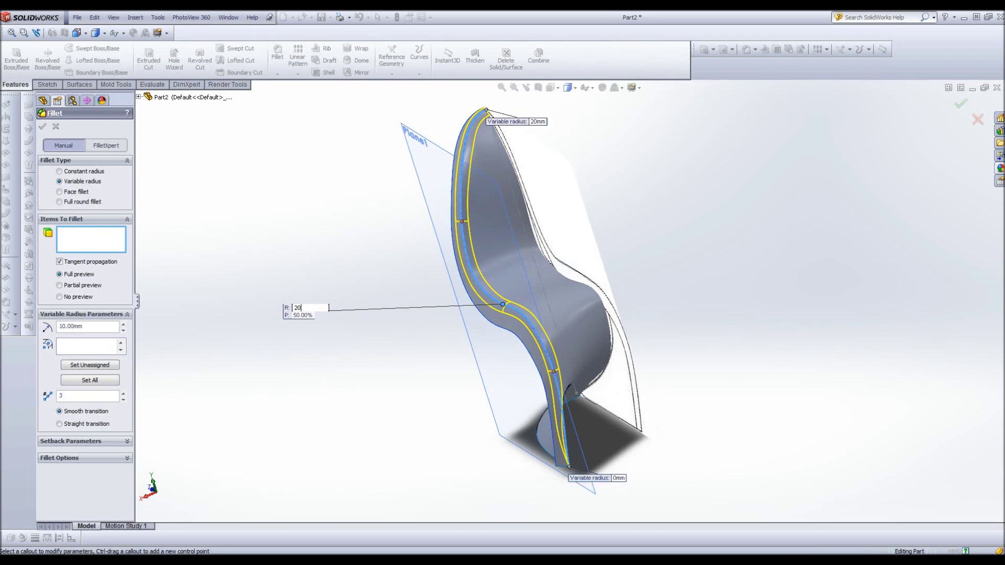
key(Return)
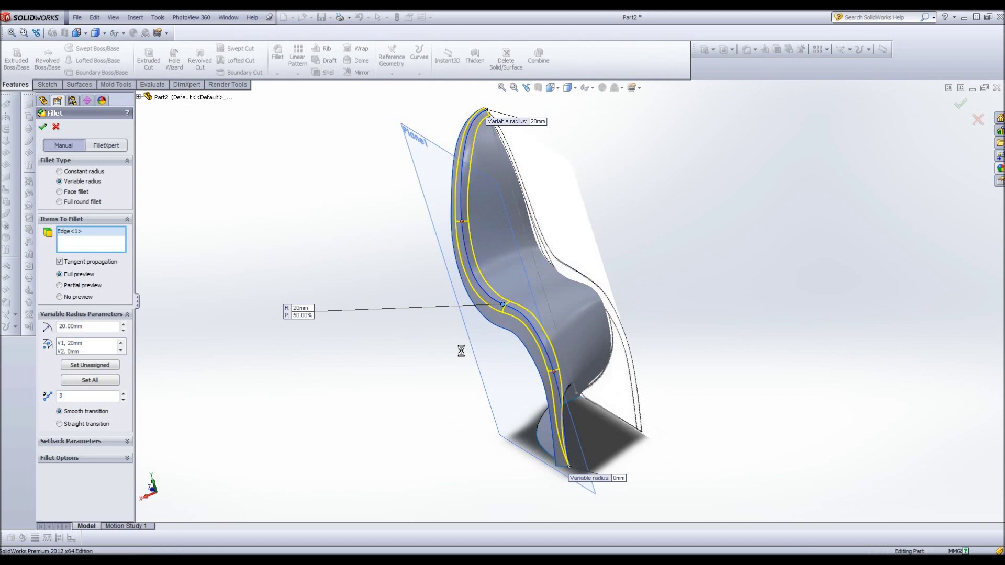
mouse_move(420, 348)
middle_down()
mouse_move(478, 355)
mouse_move(471, 321)
mouse_move(464, 328)
middle_up()
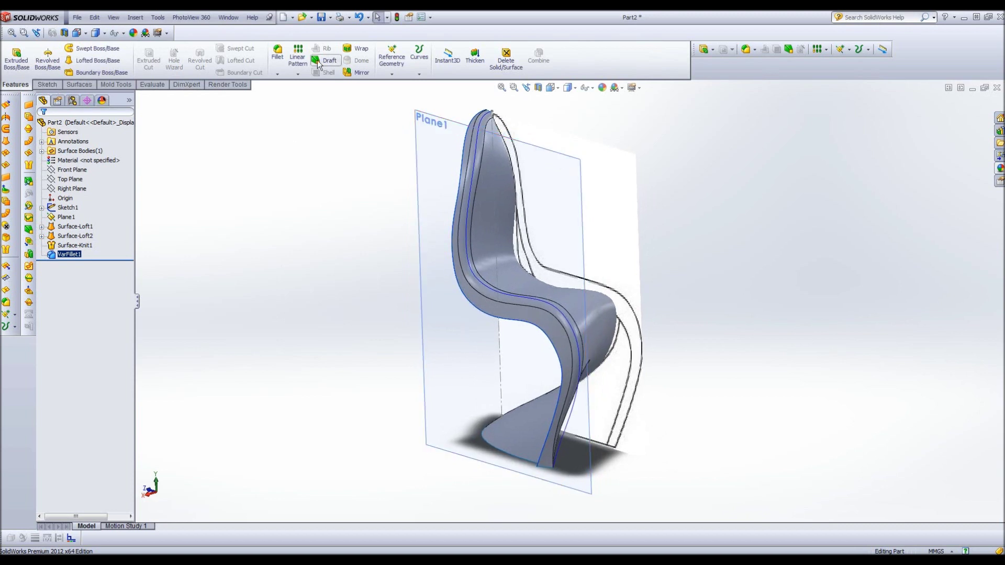
click(357, 72)
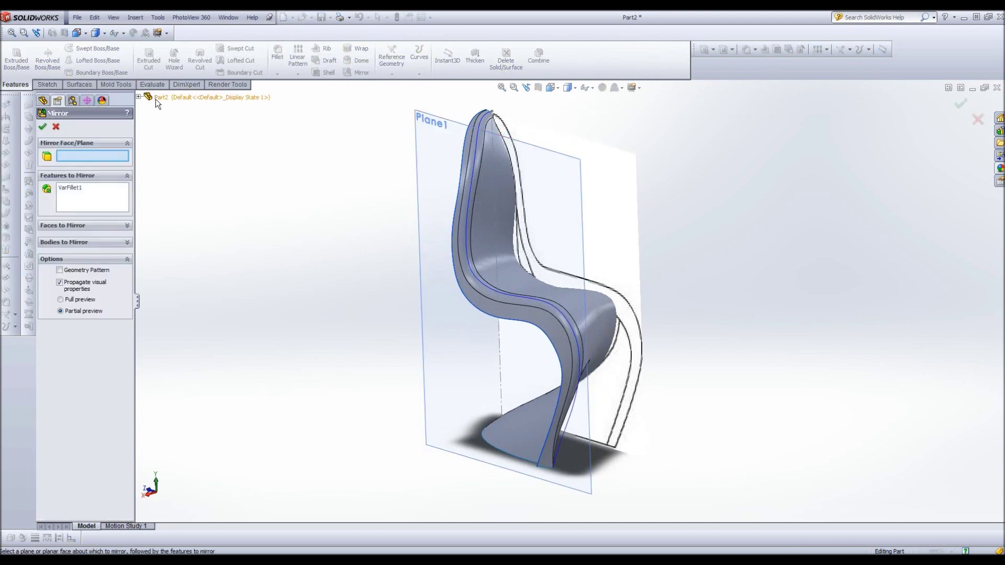
Step: Mirror VarFillet1 across the Right Plane with merge and knit, then hide the reference image sketch
click(139, 96)
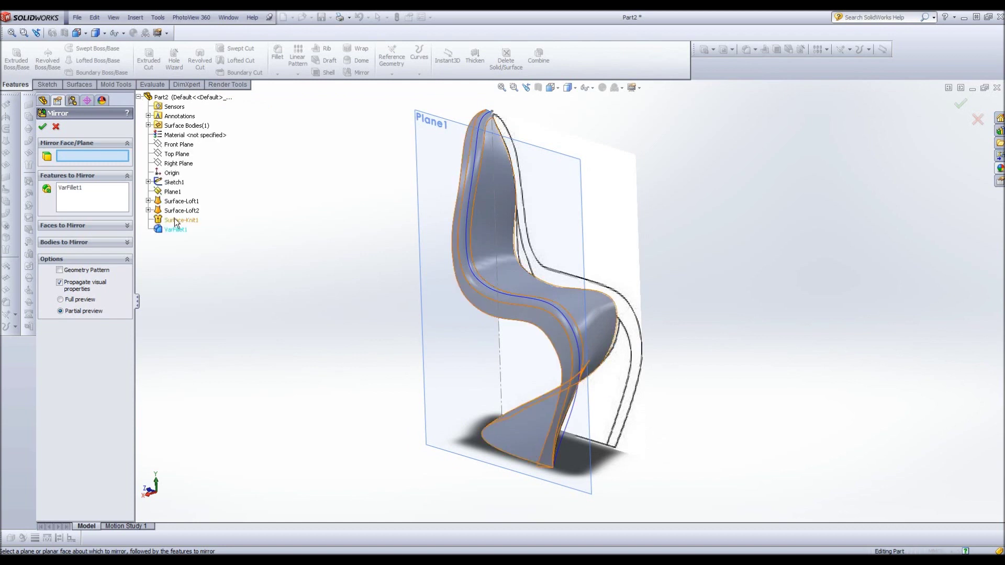
key(Escape)
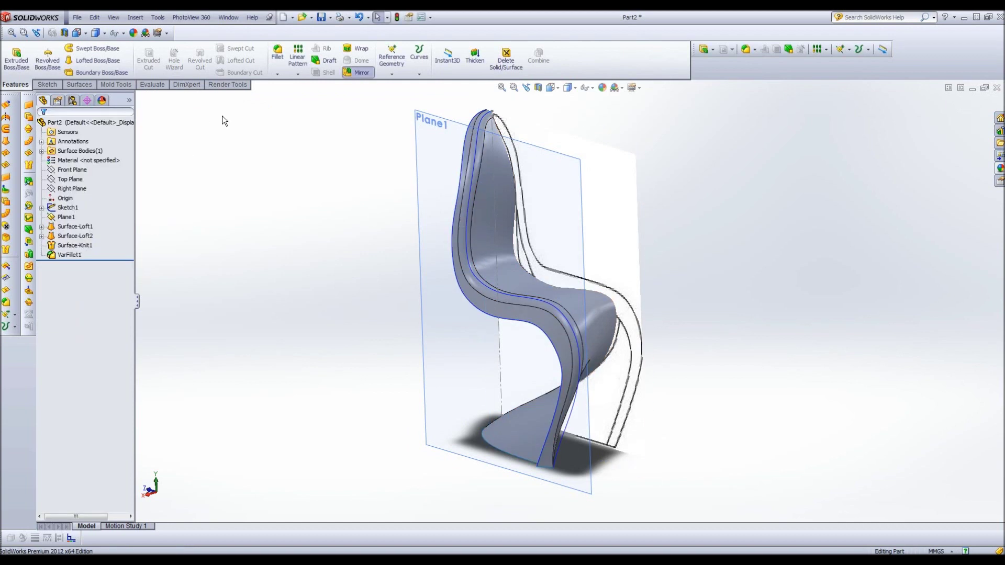
key(Return)
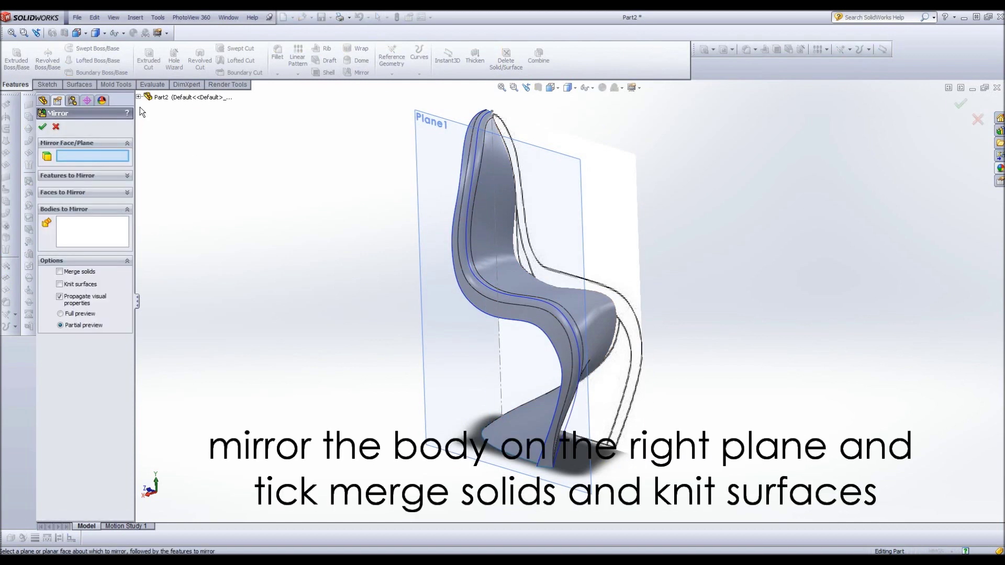
click(139, 99)
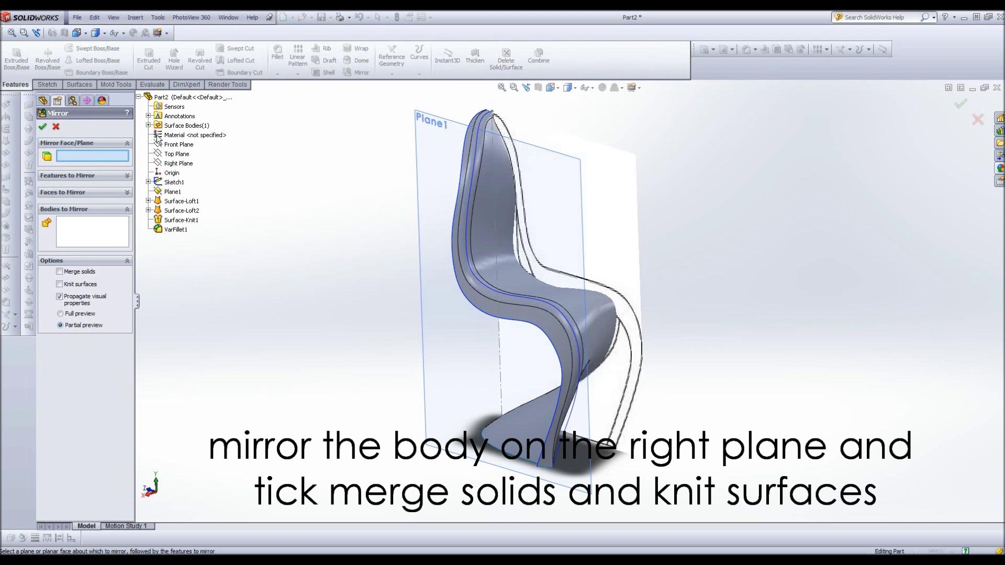
click(183, 165)
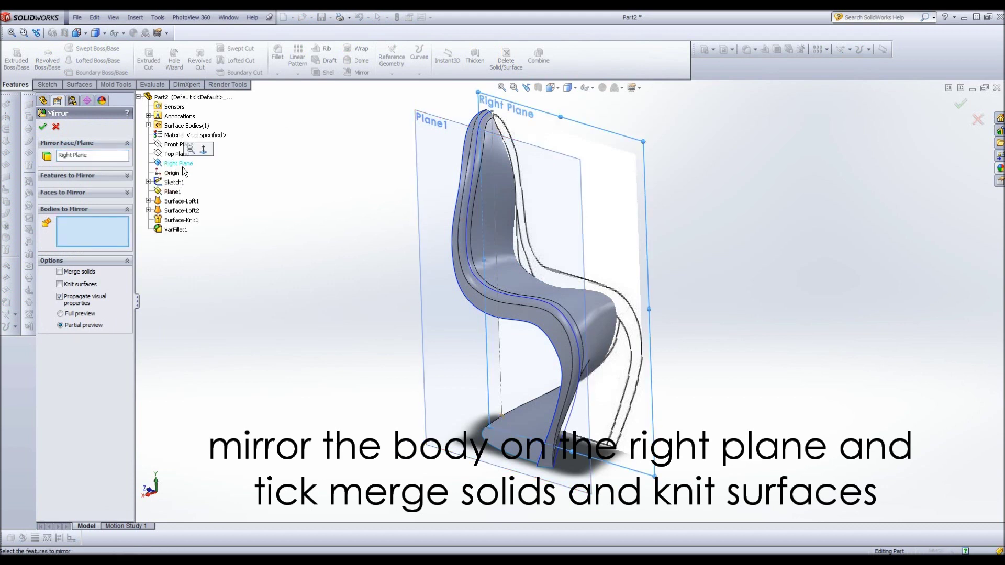
click(480, 229)
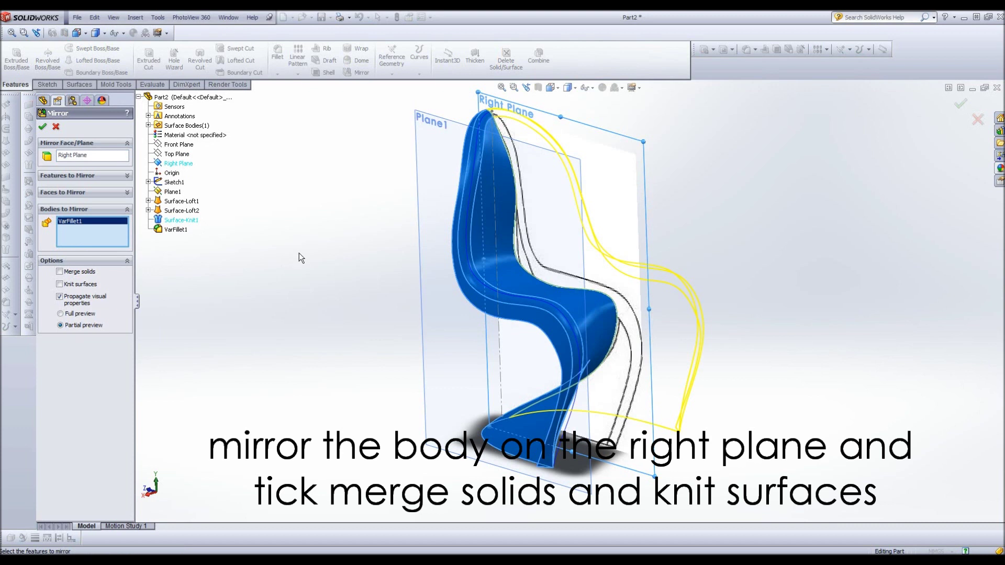
click(60, 272)
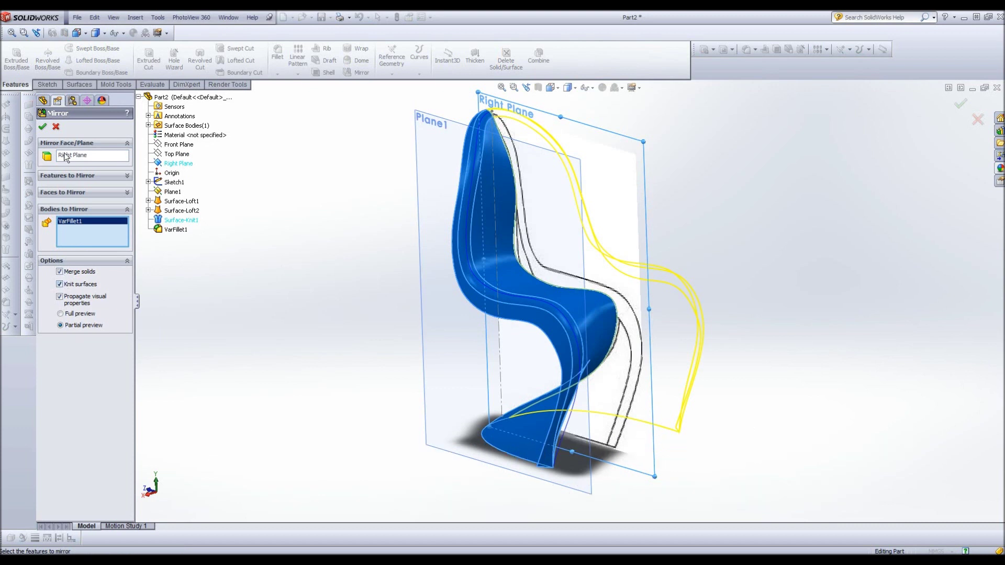
click(42, 127)
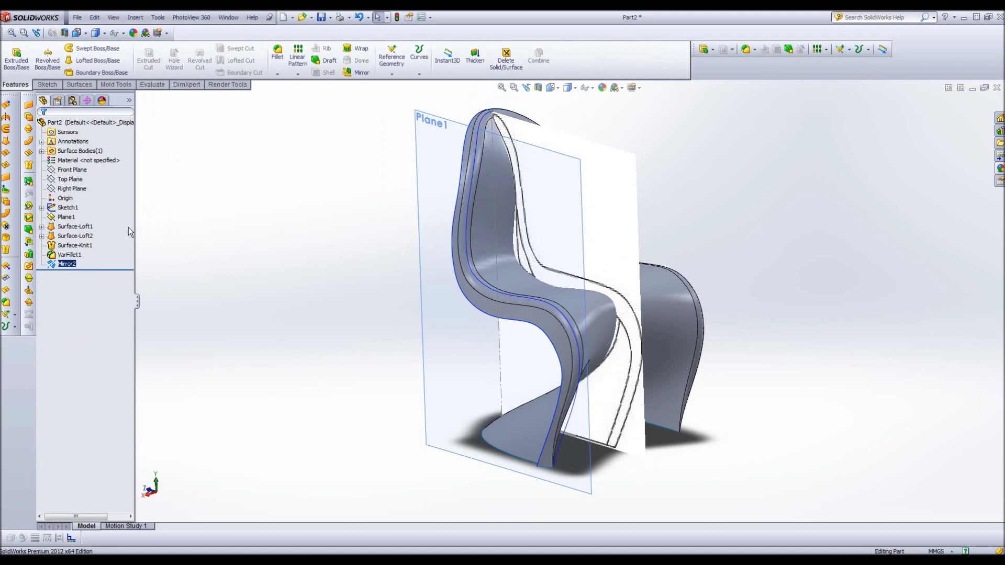
right_click(59, 208)
click(61, 189)
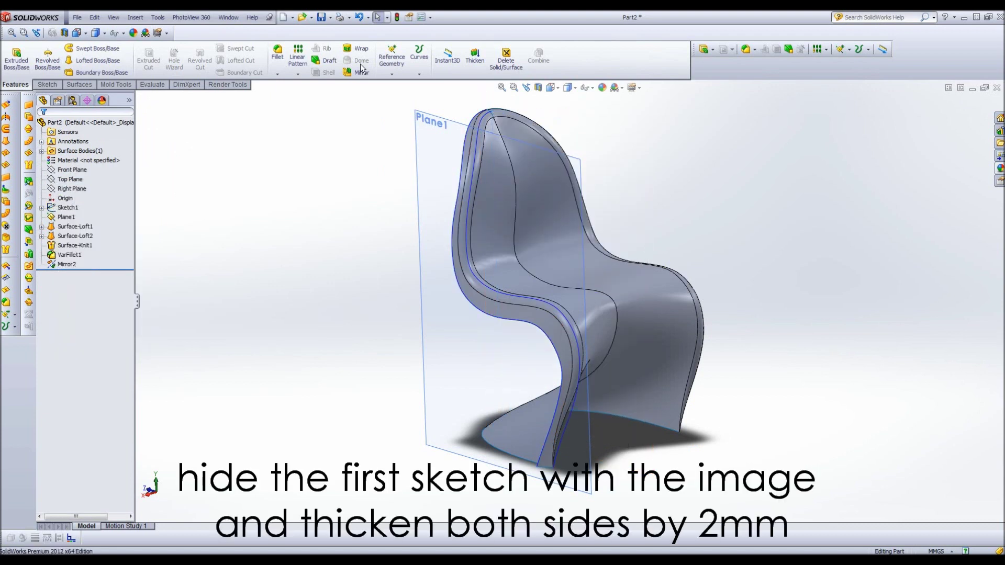
Step: Thicken Mirror2 by 2 mm on both sides to form the solid chair shell
click(474, 60)
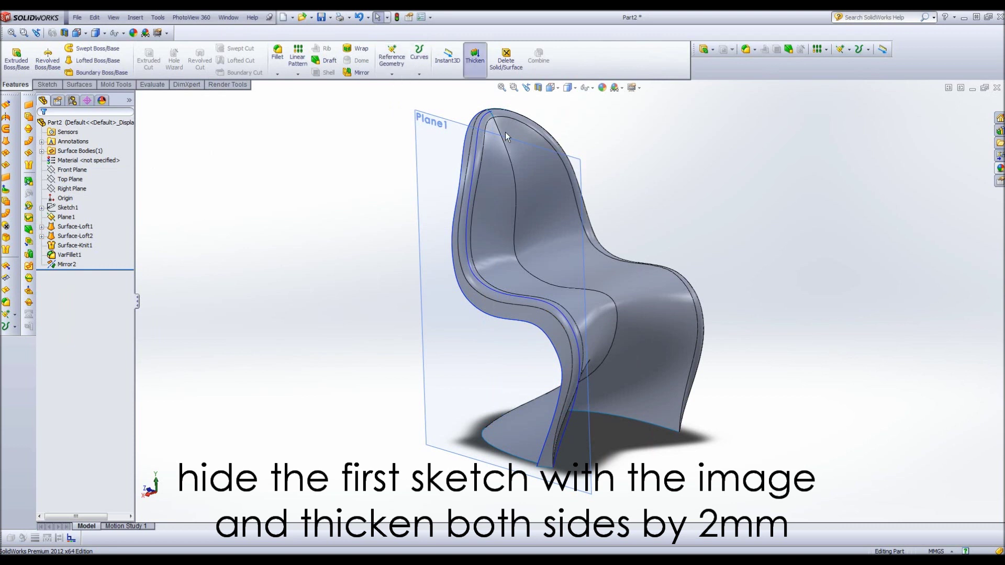
click(513, 226)
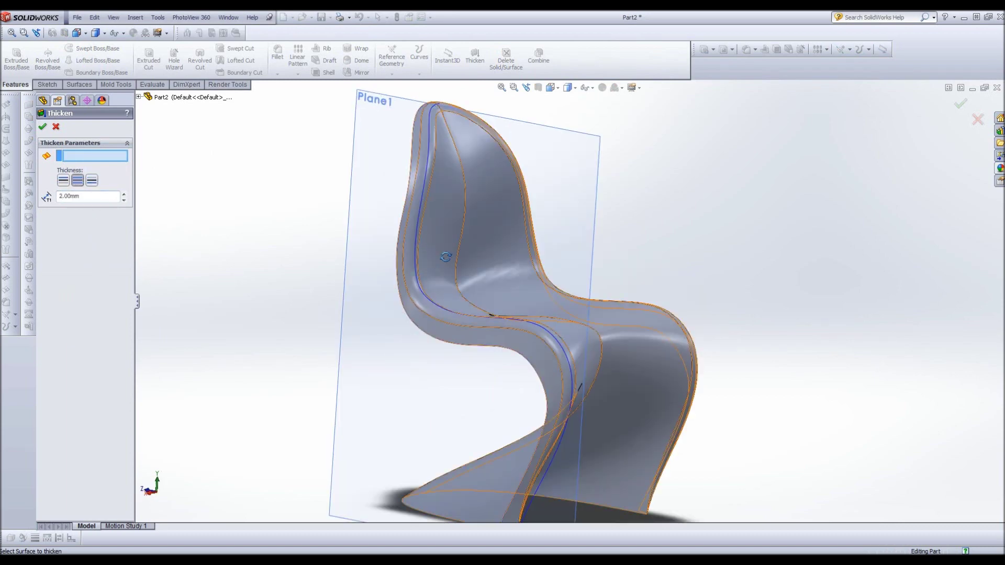
middle_drag(445, 257, 512, 266)
click(512, 266)
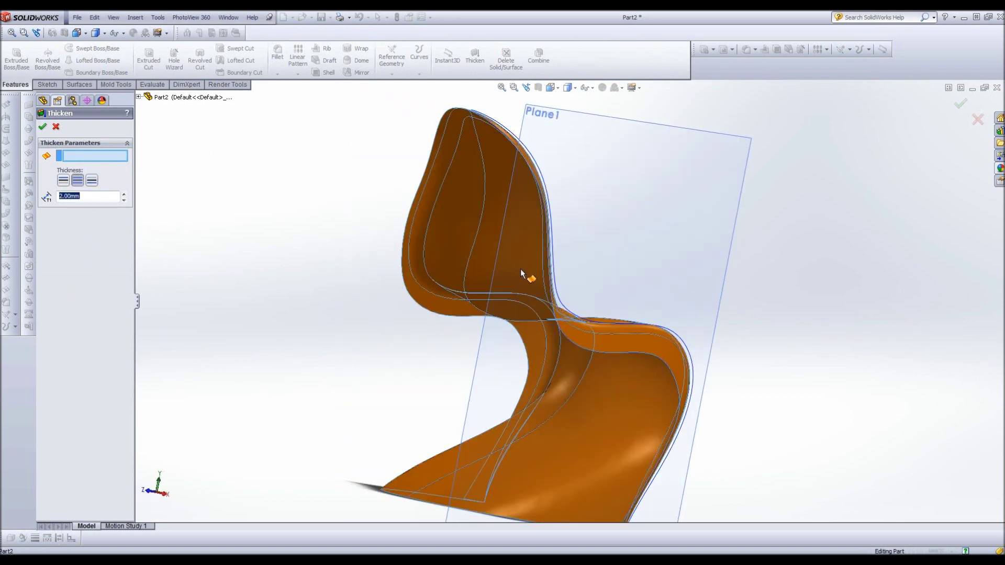
click(520, 268)
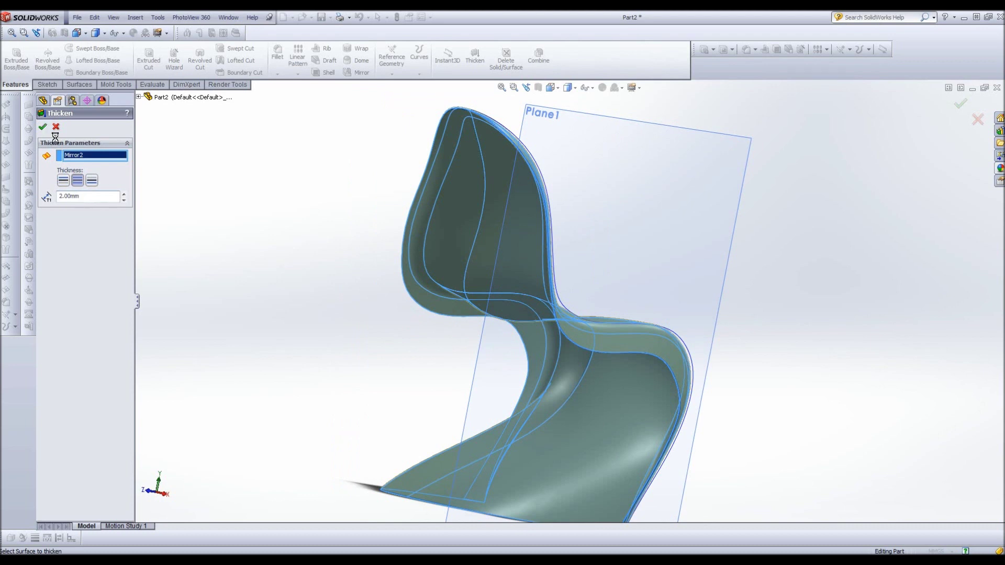
key(Return)
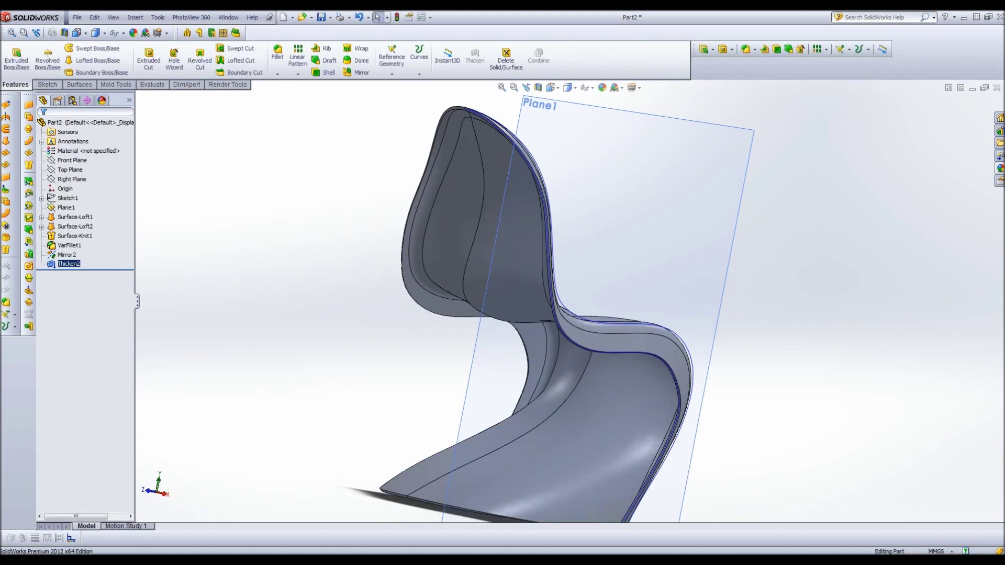
Step: Fillet the chair's base edges with a 2 mm constant radius
click(278, 53)
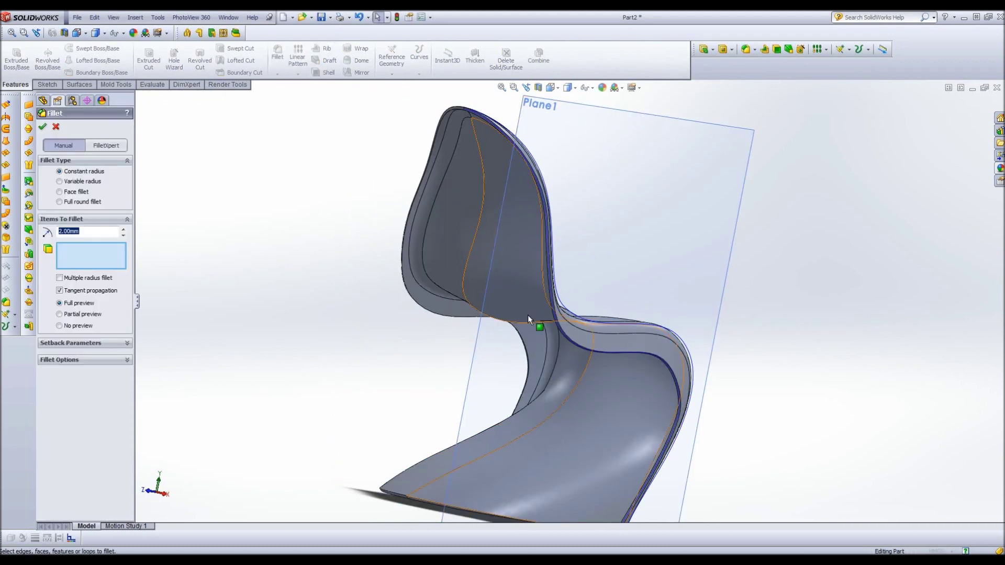
scroll(542, 466, up, 2)
scroll(542, 466, down, 5)
click(545, 347)
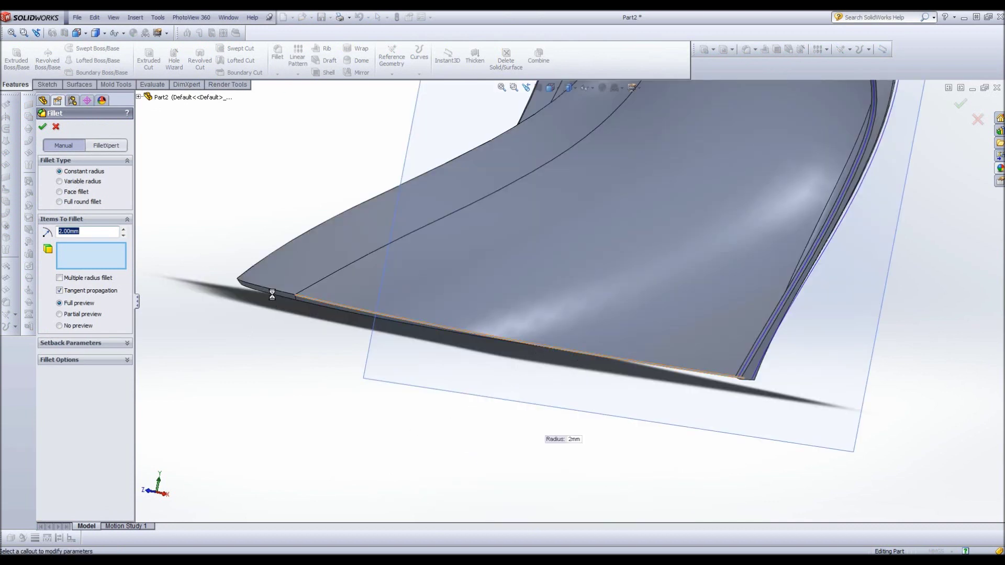
click(279, 295)
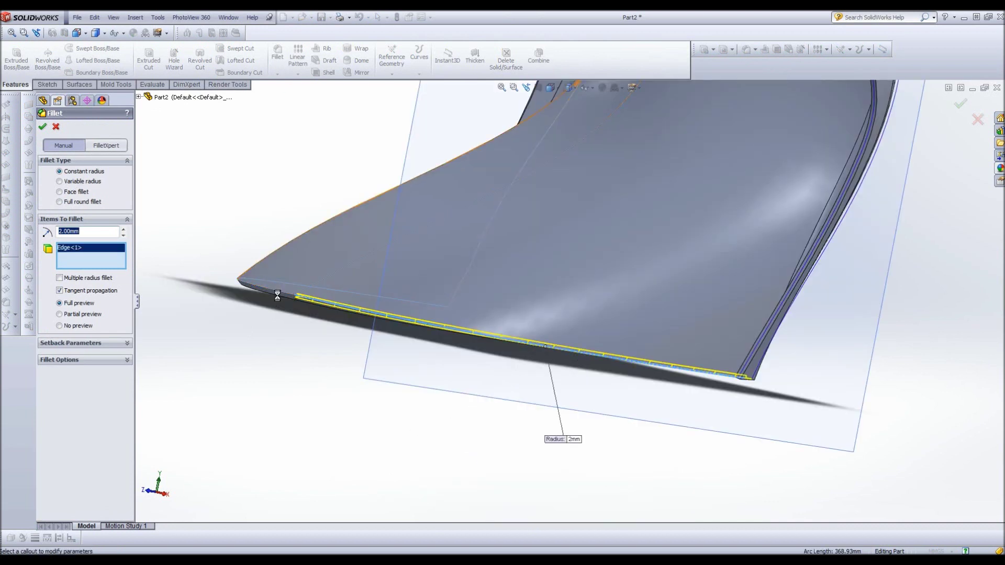
click(278, 289)
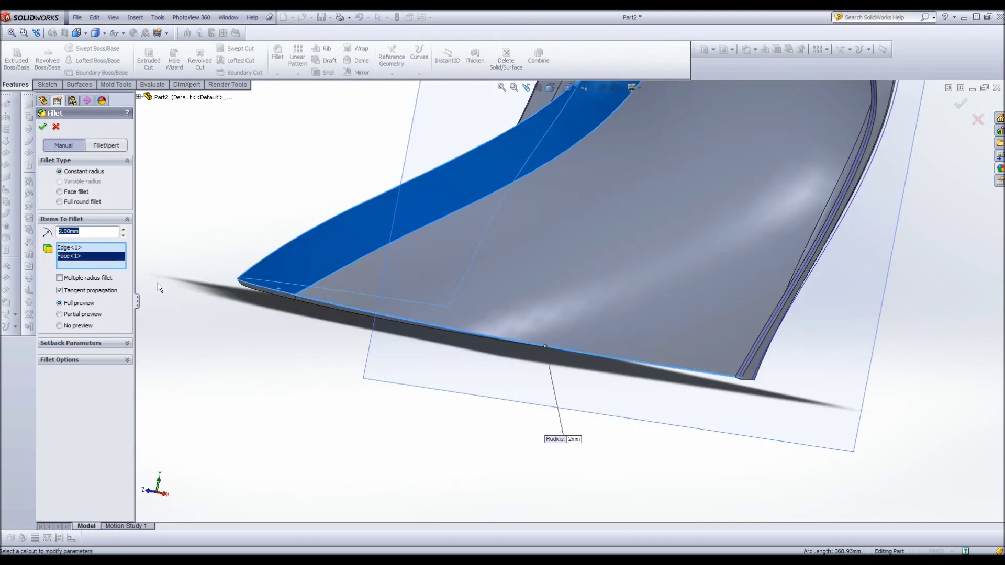
click(267, 292)
click(281, 291)
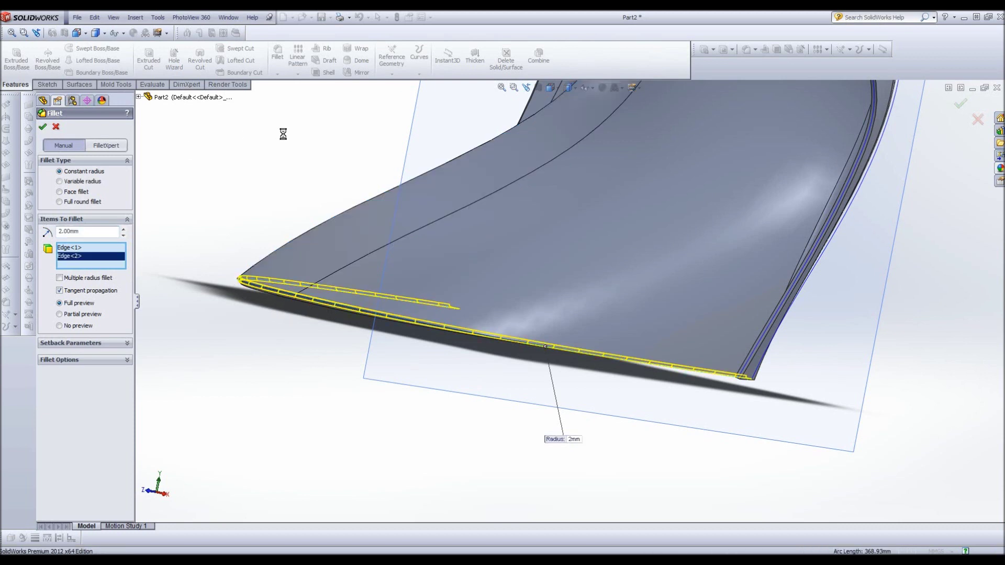
Step: Apply a second 2 mm fillet to the chair's side edge
click(278, 53)
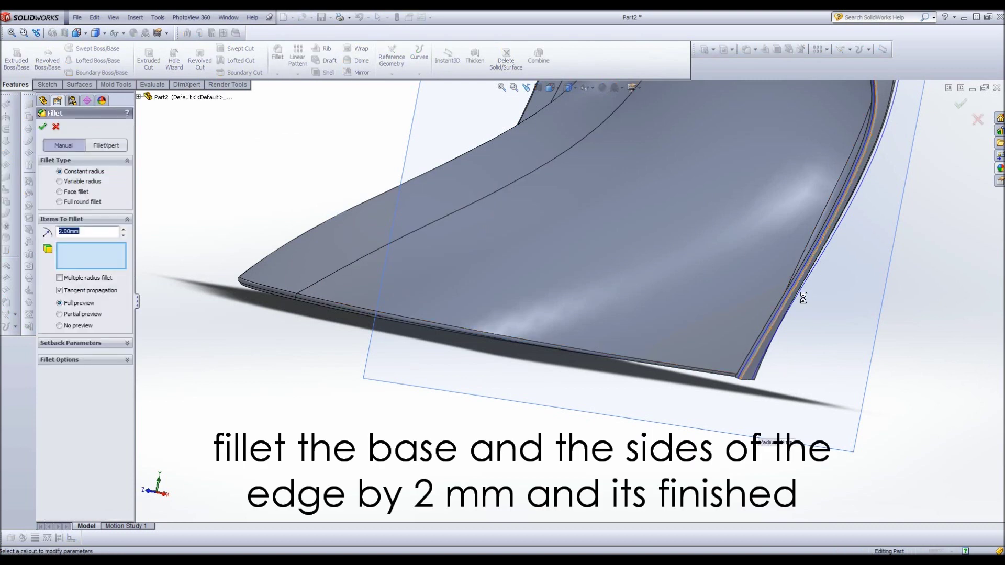
click(440, 219)
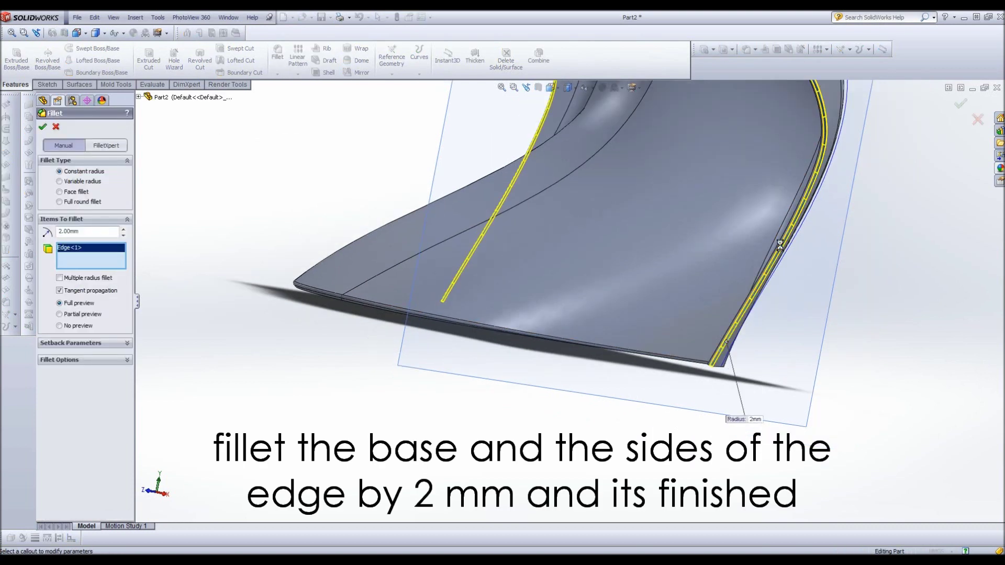
scroll(733, 209, up, 5)
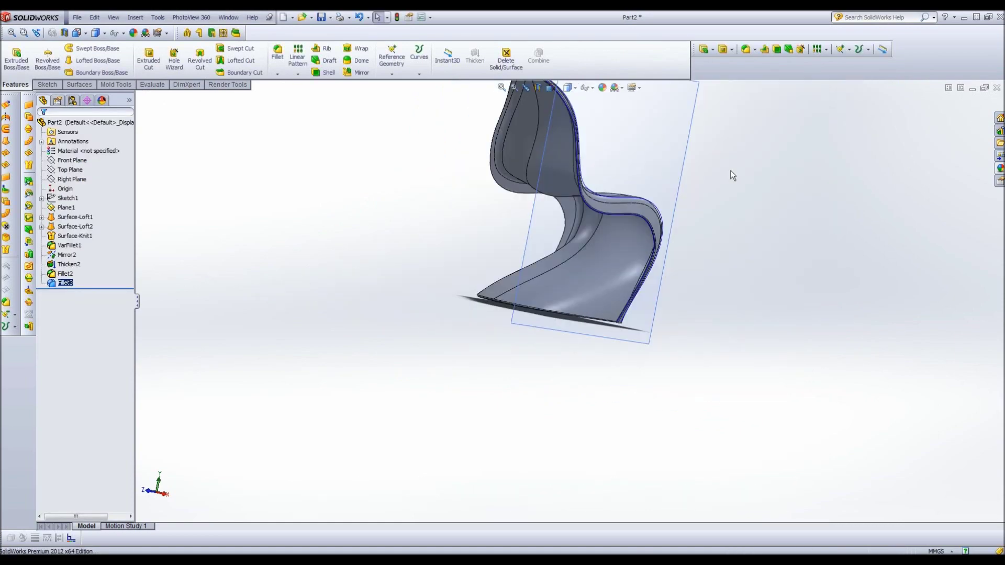
middle_drag(730, 175, 820, 252)
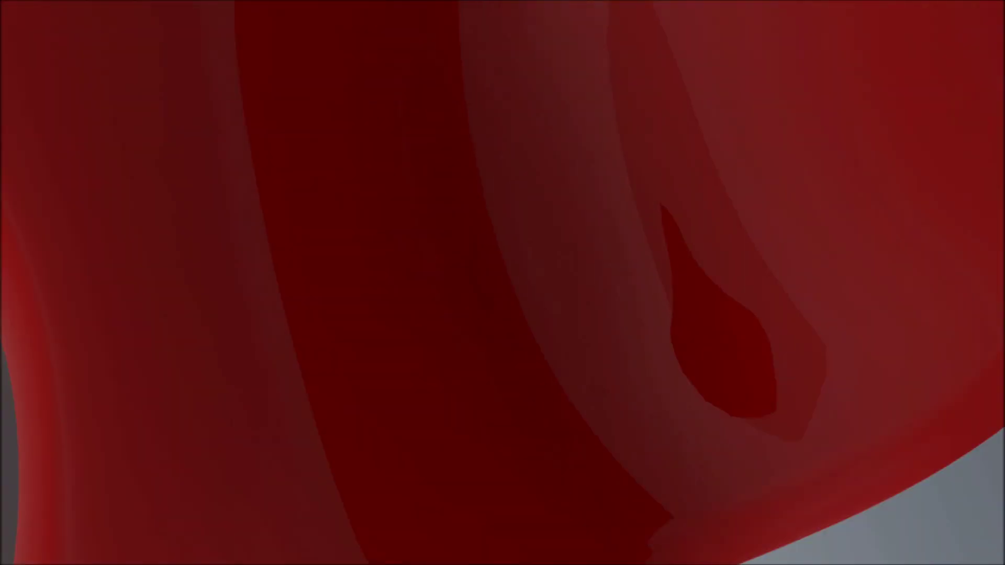